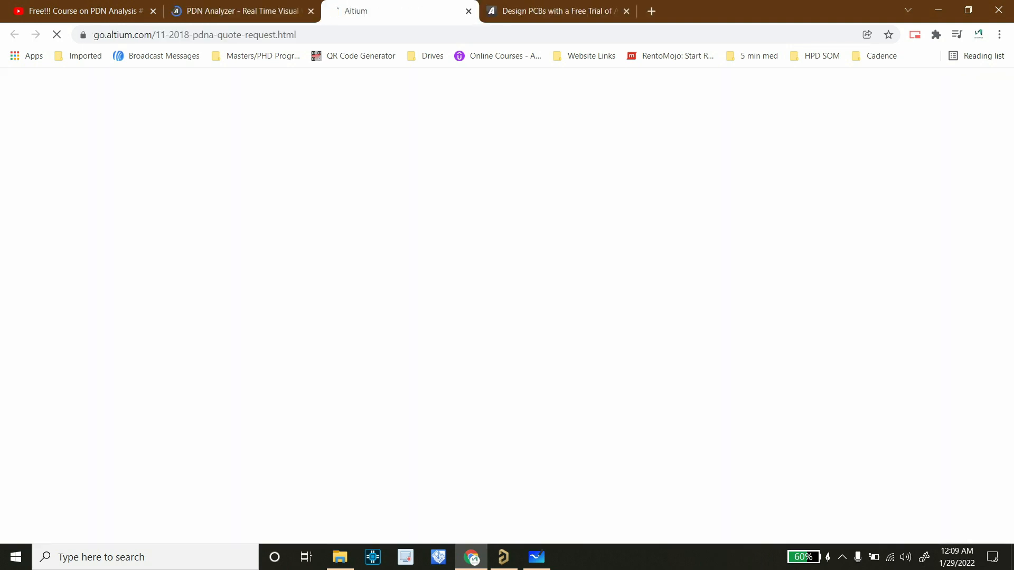
pyautogui.scroll(-10, 501, 306)
pyautogui.scroll(5, 502, 307)
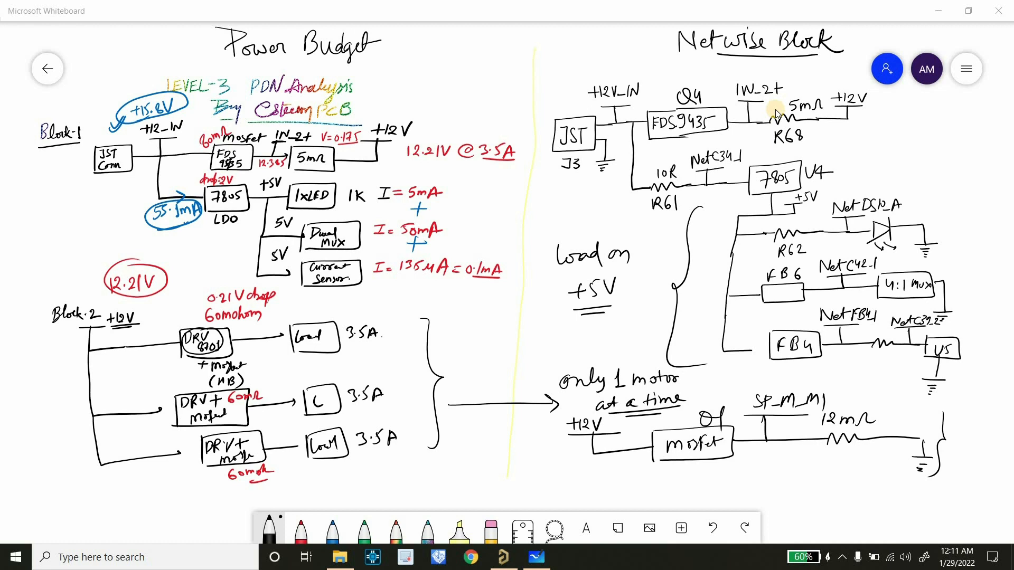
# Switch to Altium Designer and review the actuator breakout board's PCB layout, motor driver schematics and INA300 regulator schematic
pyautogui.click(504, 557)
pyautogui.keyDown('ctrl'); pyautogui.scroll(-1, 472, 346); pyautogui.keyUp('ctrl')
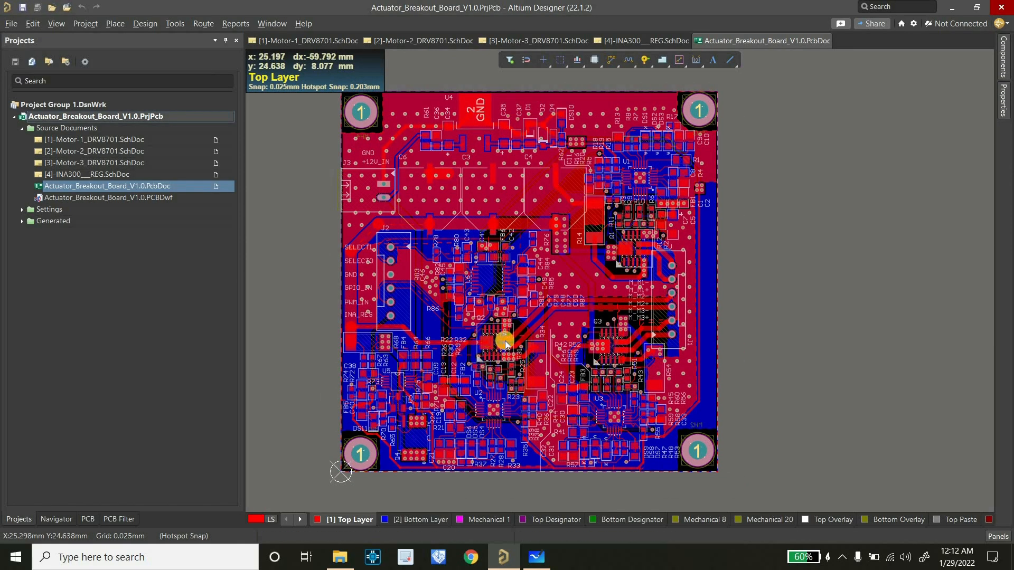
pyautogui.keyDown('ctrl'); pyautogui.scroll(1, 526, 343); pyautogui.keyUp('ctrl')
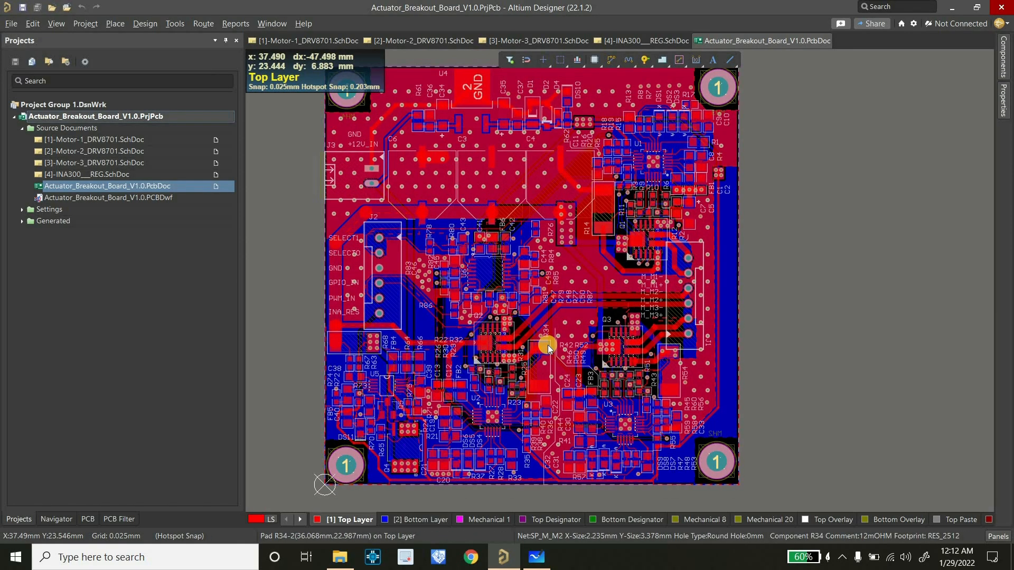
pyautogui.keyDown('ctrl'); pyautogui.scroll(-1, 548, 344); pyautogui.keyUp('ctrl')
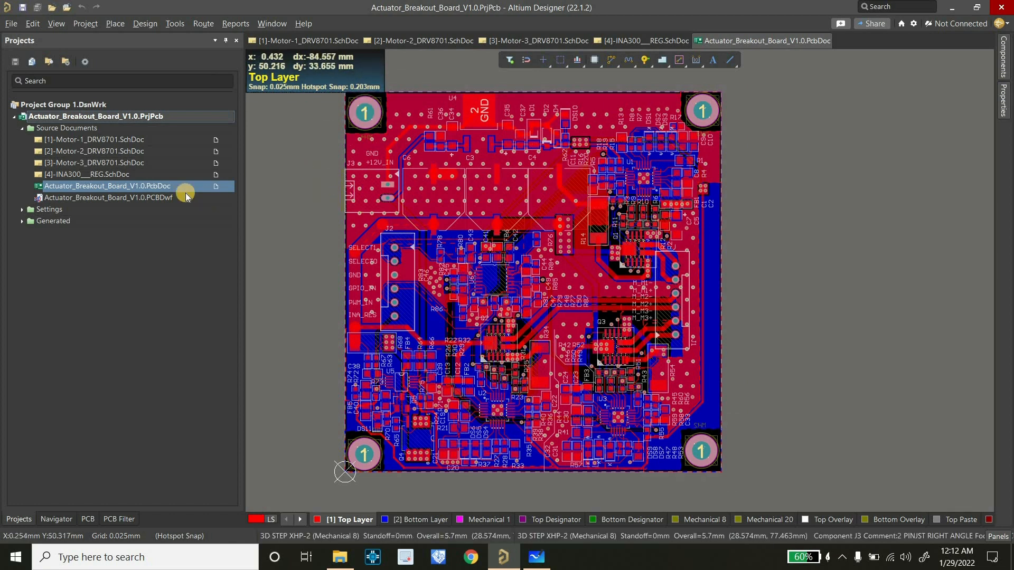
pyautogui.click(297, 41)
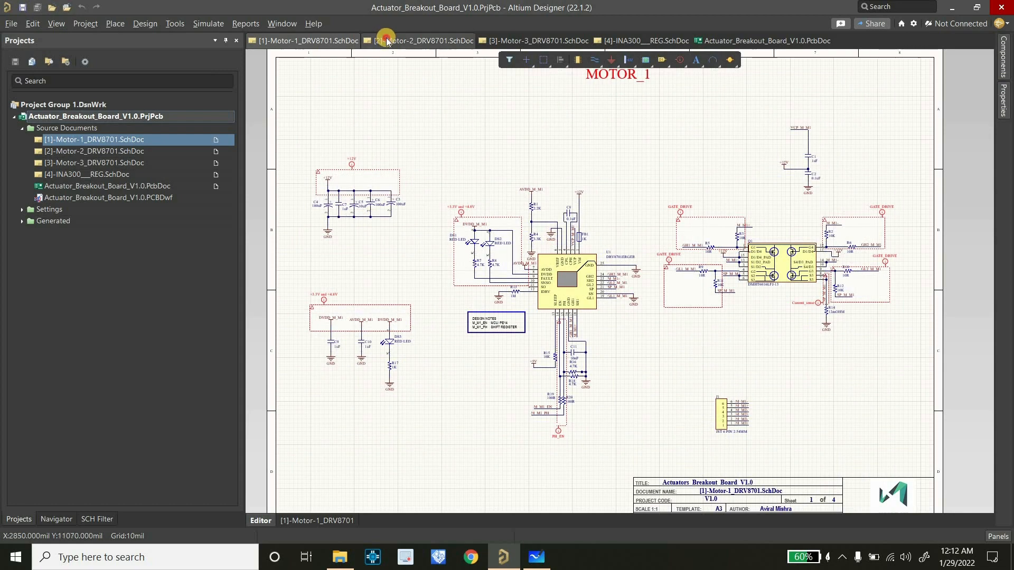
pyautogui.click(525, 40)
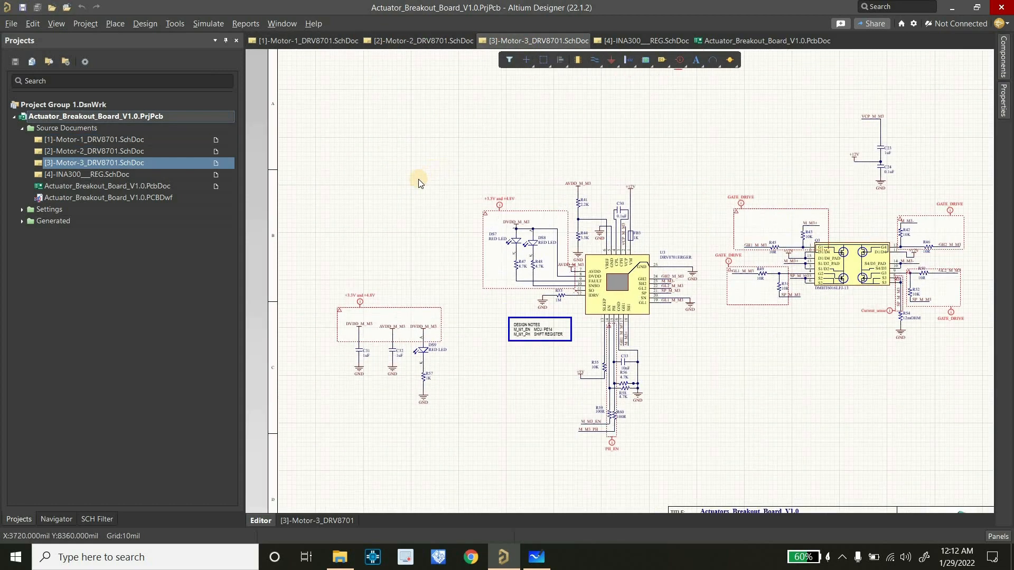
pyautogui.keyDown('ctrl'); pyautogui.scroll(-1, 422, 176); pyautogui.keyUp('ctrl')
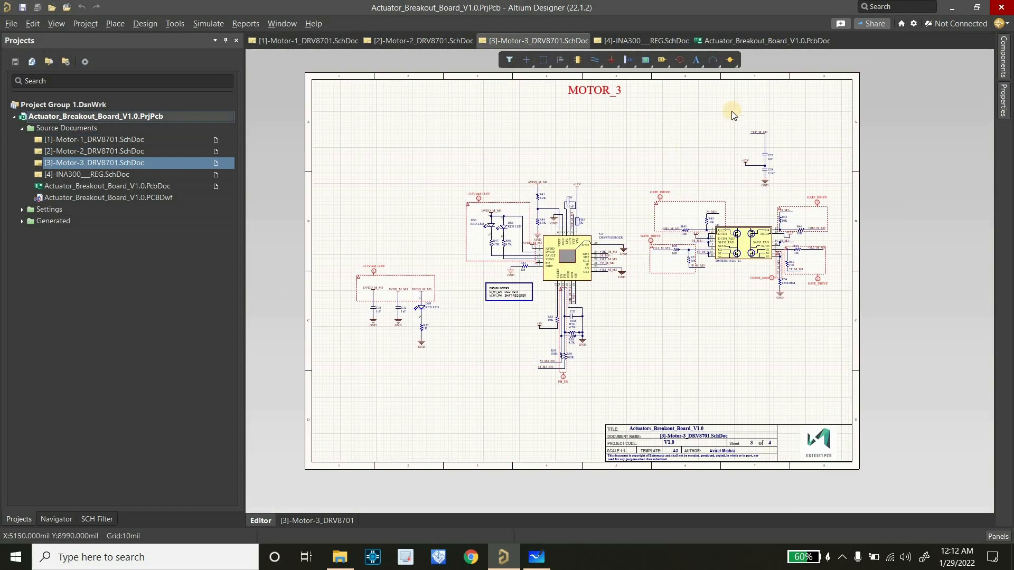
pyautogui.click(664, 42)
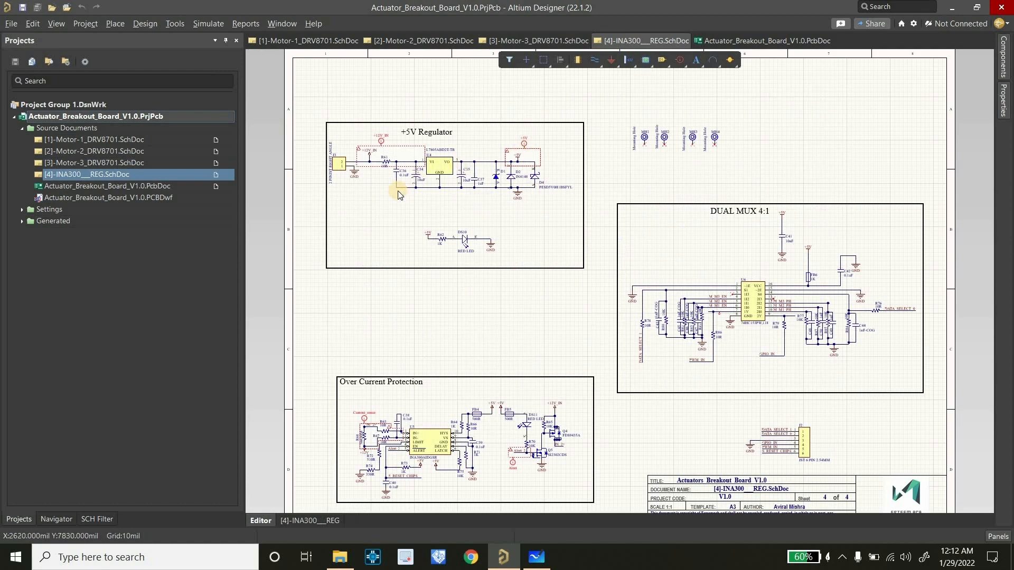
pyautogui.keyDown('ctrl'); pyautogui.scroll(-1, 399, 189); pyautogui.keyUp('ctrl')
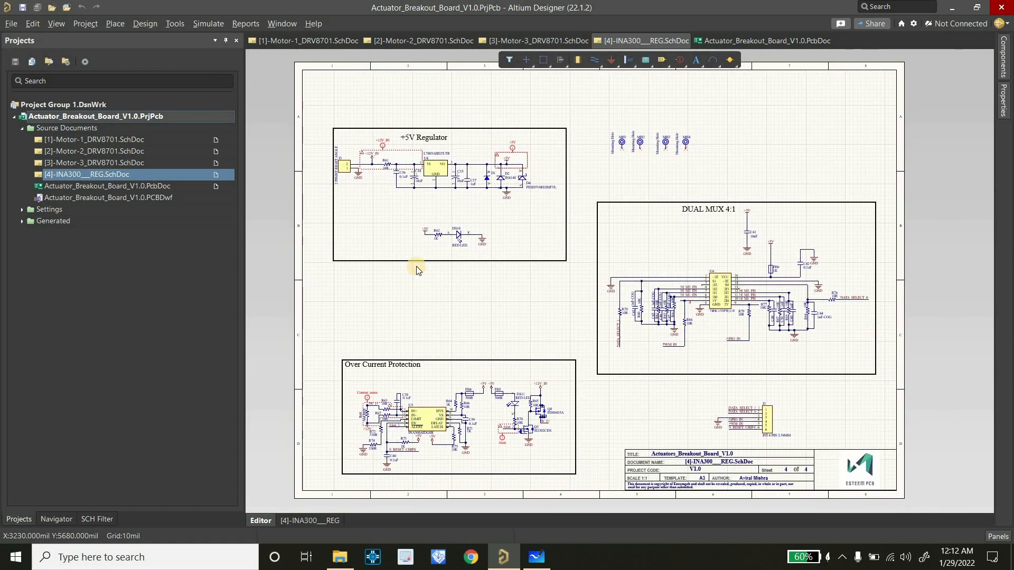
# Examine connector J3, the +5V Regulator circuit and the Over Current Protection circuit on the INA300 regulator schematic
pyautogui.click(353, 169)
pyautogui.keyDown('ctrl'); pyautogui.scroll(3, 353, 169); pyautogui.keyUp('ctrl')
pyautogui.click(336, 227)
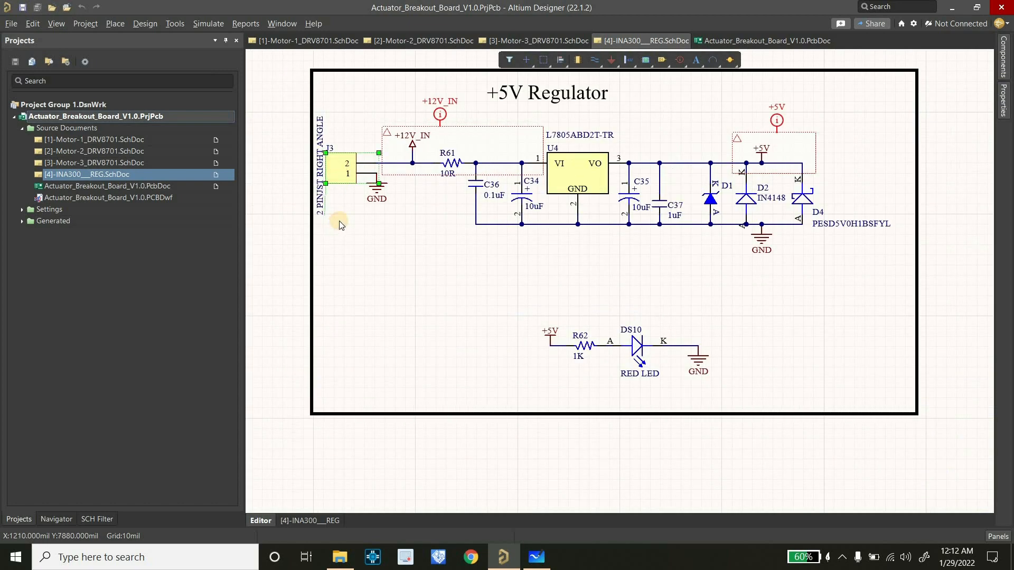
pyautogui.keyDown('ctrl'); pyautogui.scroll(-2, 339, 221); pyautogui.keyUp('ctrl')
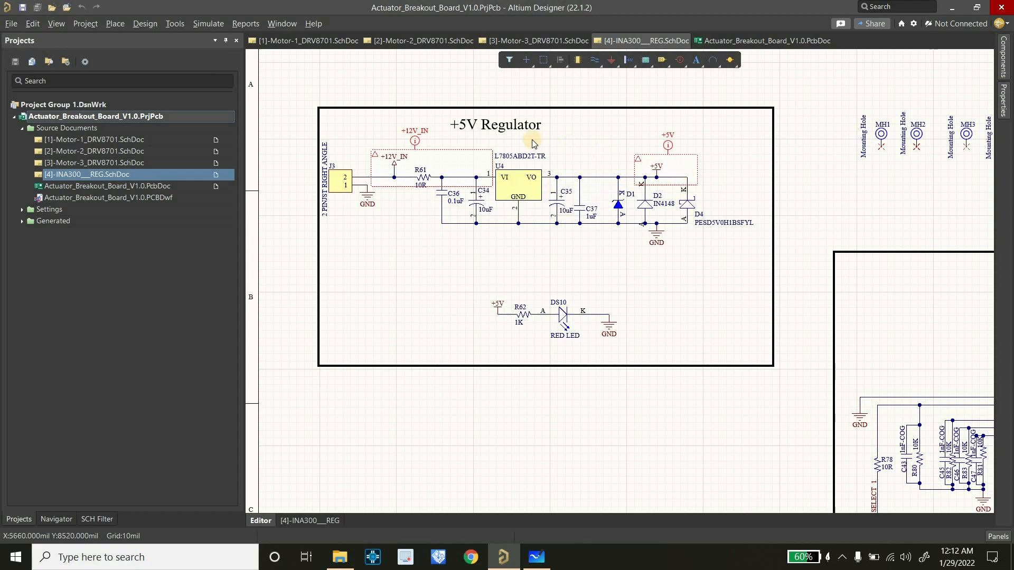
pyautogui.keyDown('ctrl'); pyautogui.scroll(-2, 533, 140); pyautogui.keyUp('ctrl')
pyautogui.keyDown('ctrl'); pyautogui.scroll(-2, 512, 288); pyautogui.keyUp('ctrl')
pyautogui.keyDown('ctrl'); pyautogui.scroll(3, 518, 412); pyautogui.keyUp('ctrl')
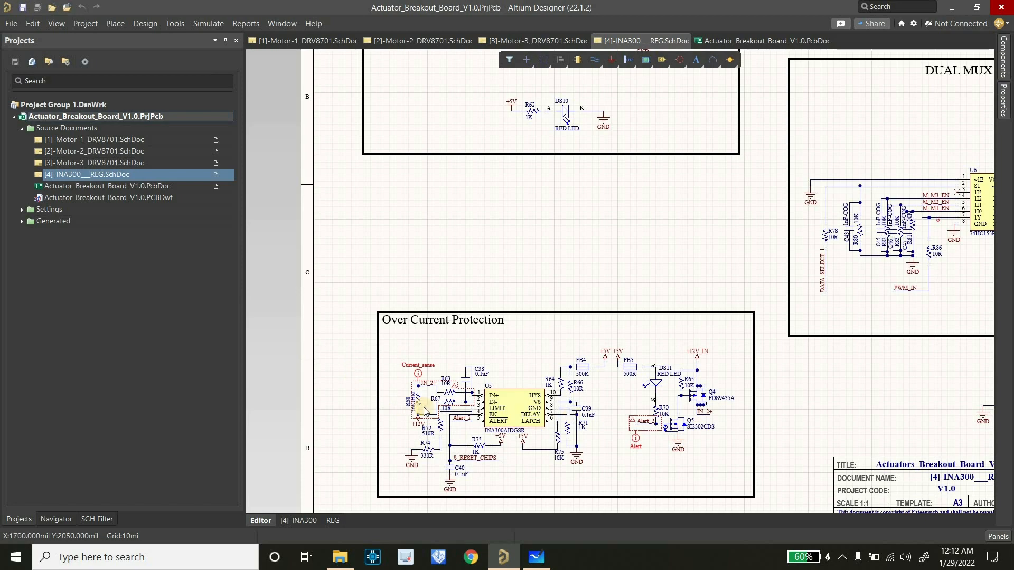
pyautogui.keyDown('ctrl'); pyautogui.scroll(-2, 394, 310); pyautogui.keyUp('ctrl')
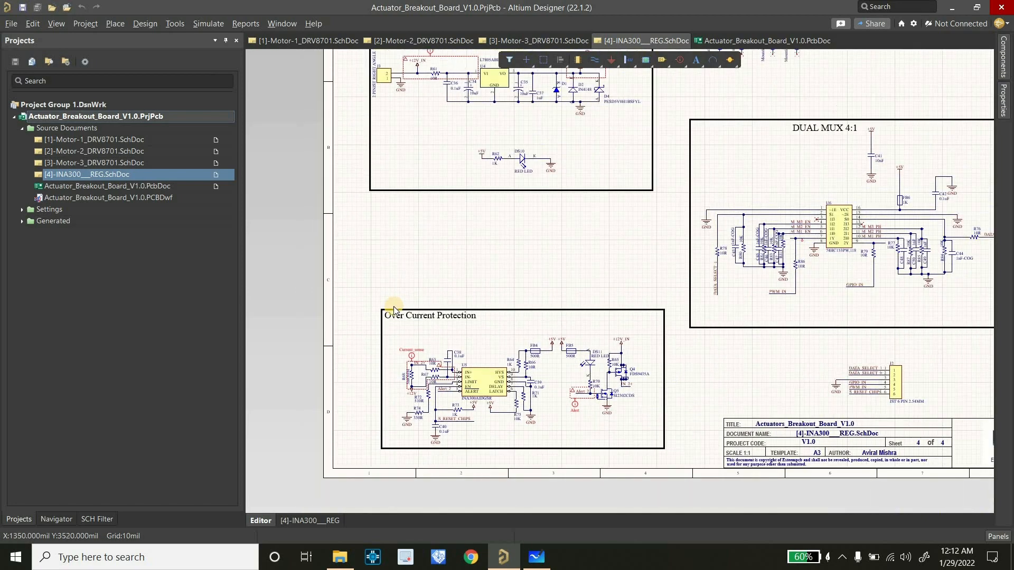
pyautogui.keyDown('ctrl'); pyautogui.scroll(-1, 394, 309); pyautogui.keyUp('ctrl')
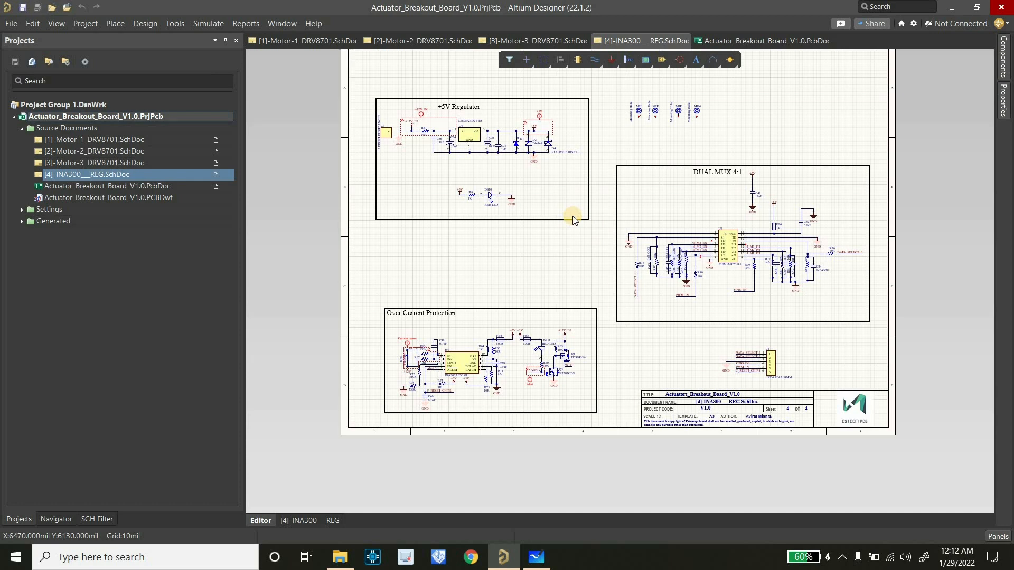
pyautogui.keyDown('ctrl'); pyautogui.scroll(1, 548, 234); pyautogui.keyUp('ctrl')
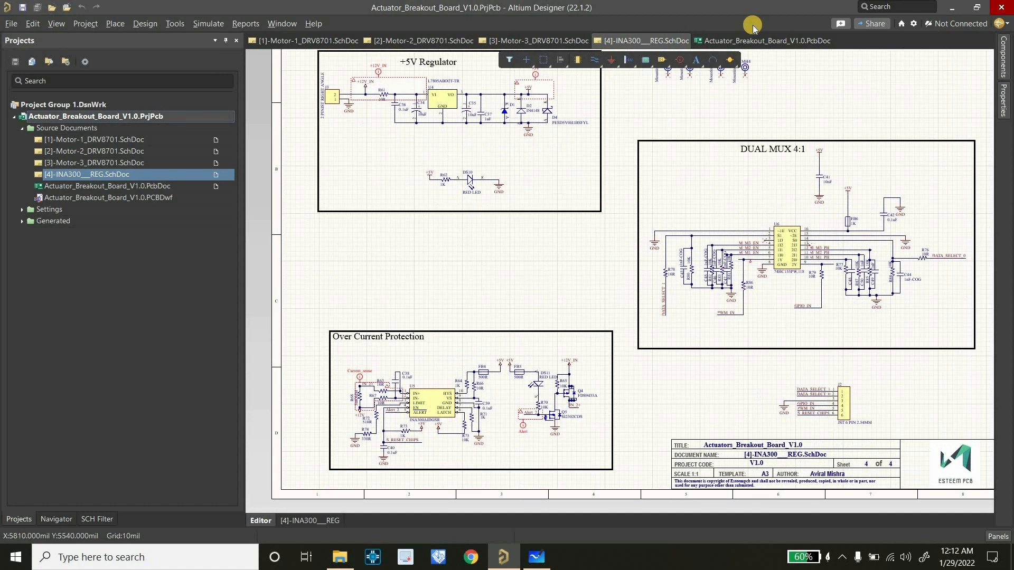
# Launch PDN Analyzer on the Actuator_Breakout_Board_V1.0 PCB document
pyautogui.click(750, 41)
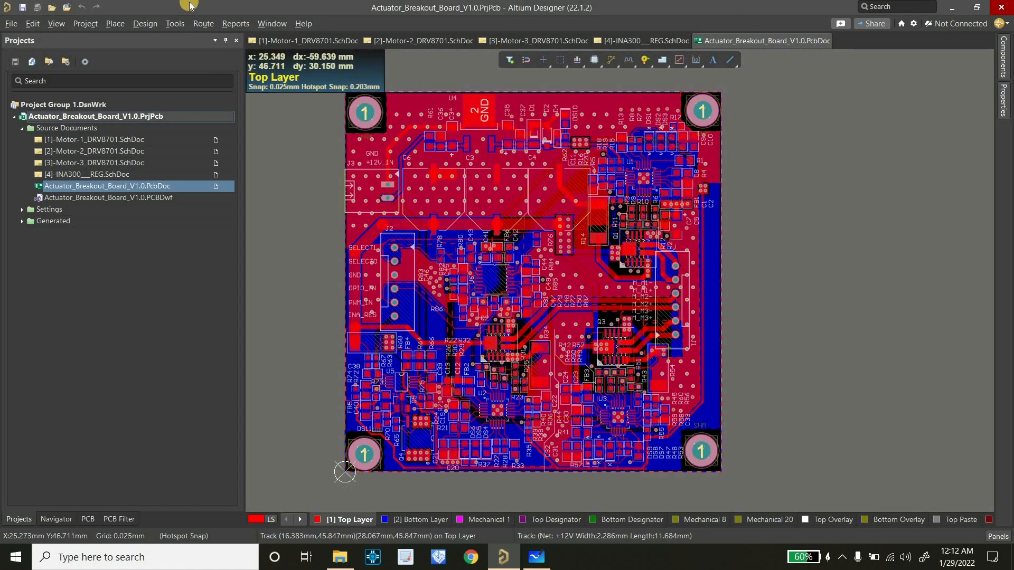
pyautogui.click(169, 22)
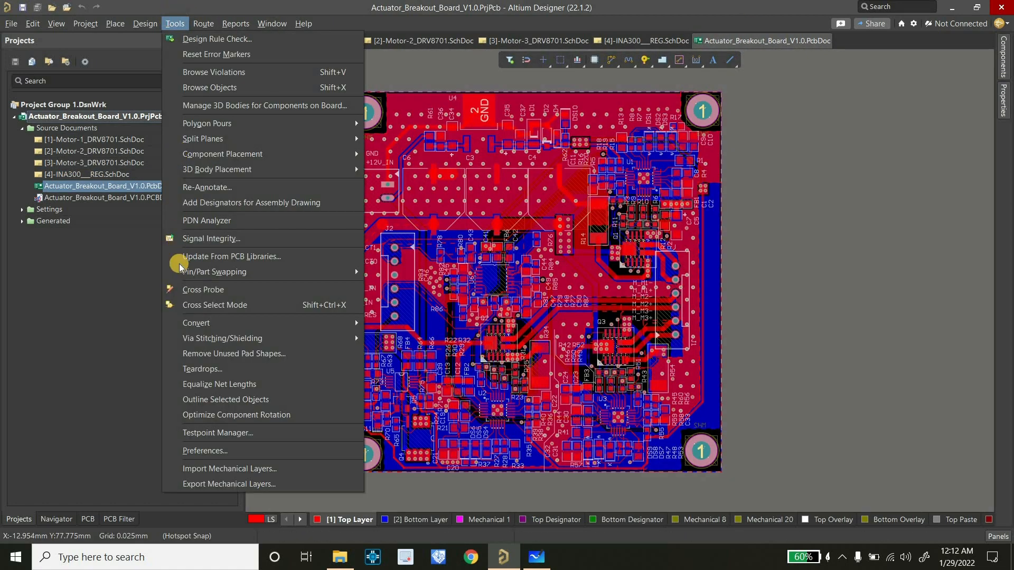
pyautogui.click(309, 222)
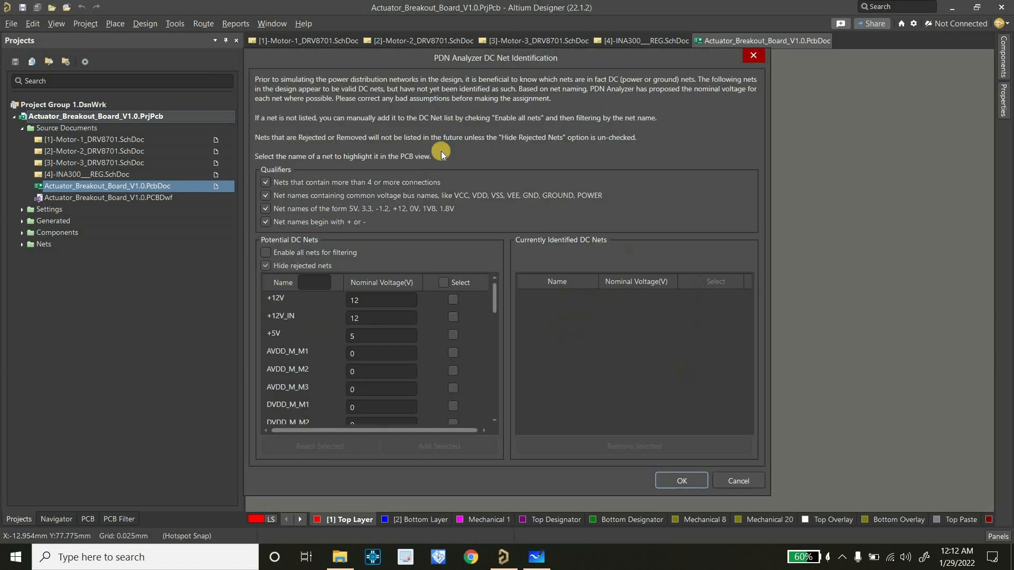
pyautogui.moveTo(347, 53); pyautogui.dragTo(334, 43)
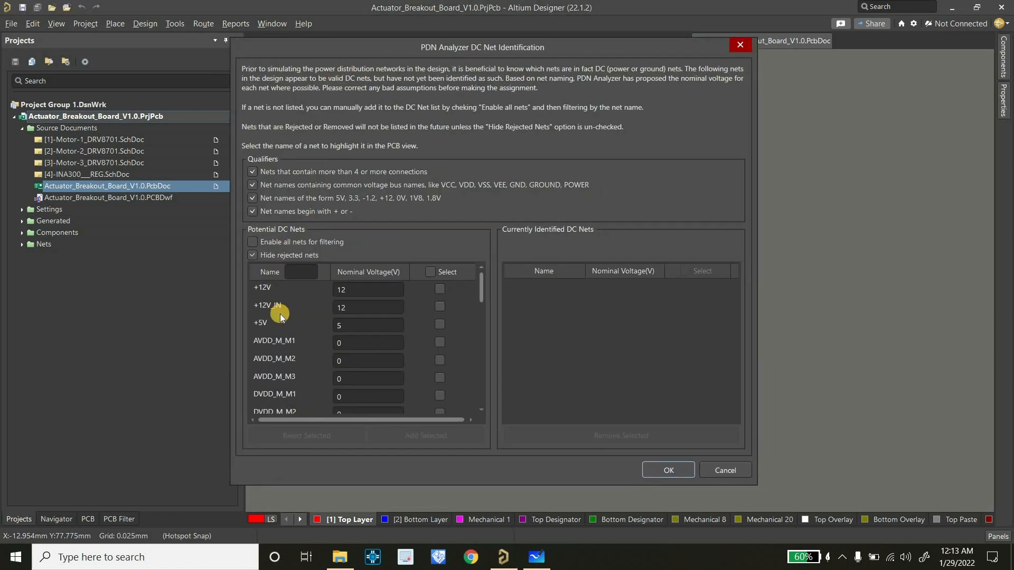
# Check the power budget in Microsoft Whiteboard, set the +12V net's nominal voltage to 12.21, and add it to the identified DC nets
pyautogui.click(363, 290)
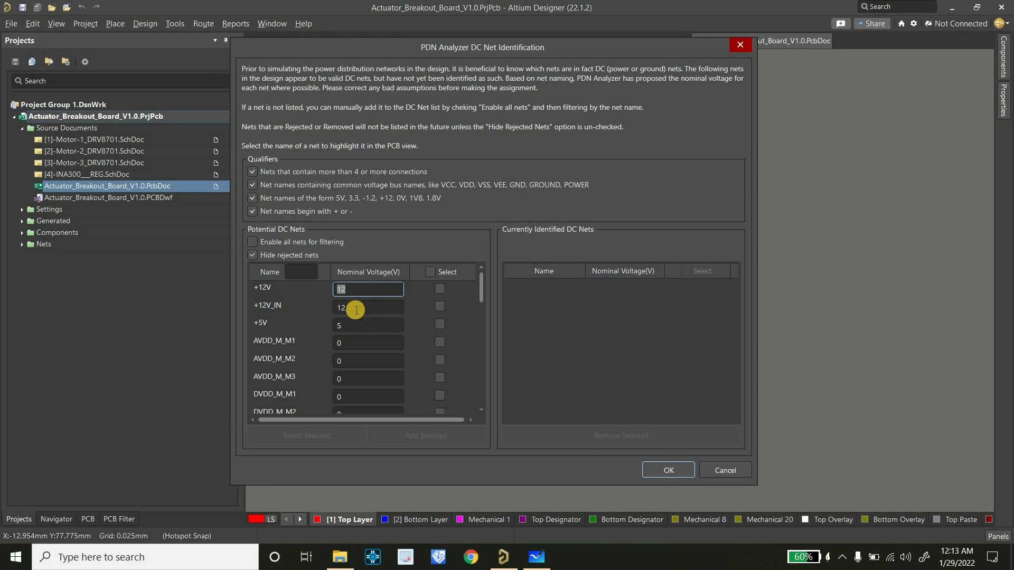
pyautogui.click(537, 557)
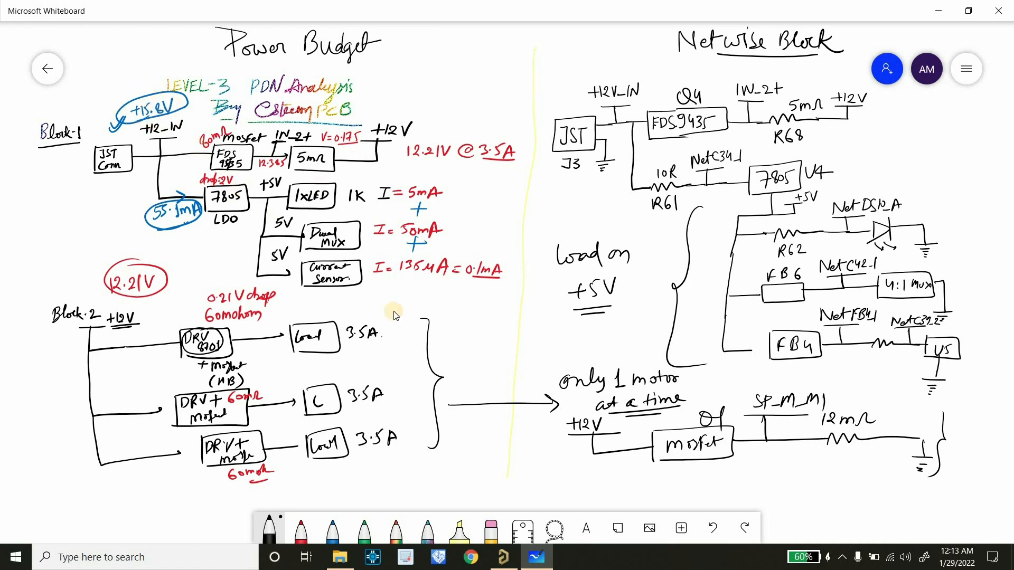
pyautogui.click(503, 557)
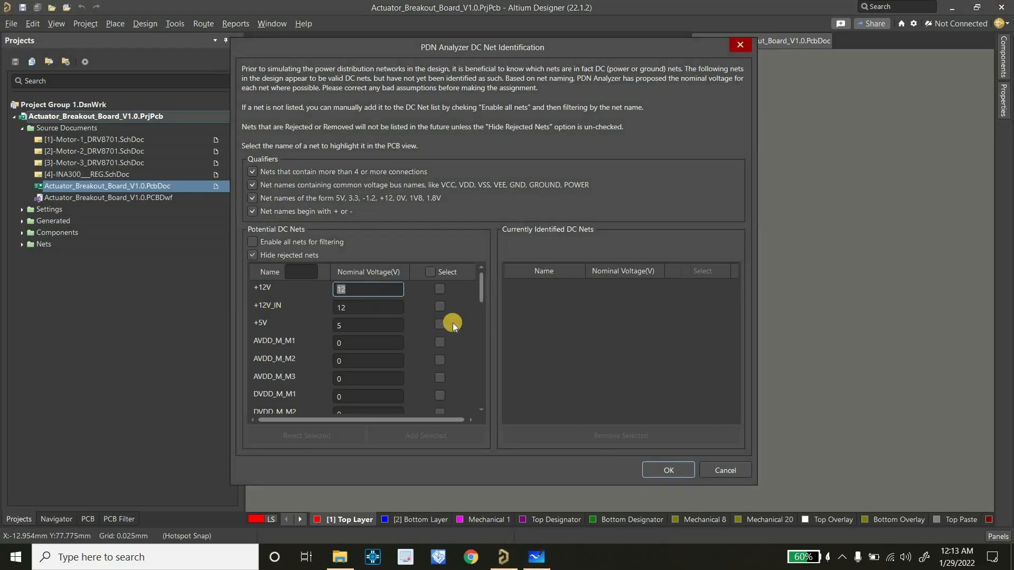
pyautogui.click(536, 557)
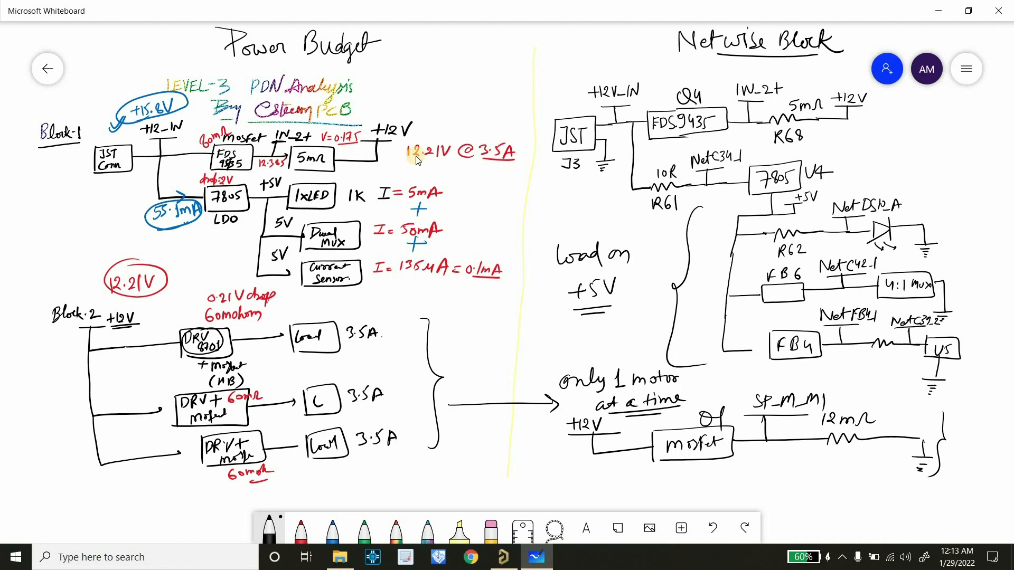
pyautogui.click(503, 557)
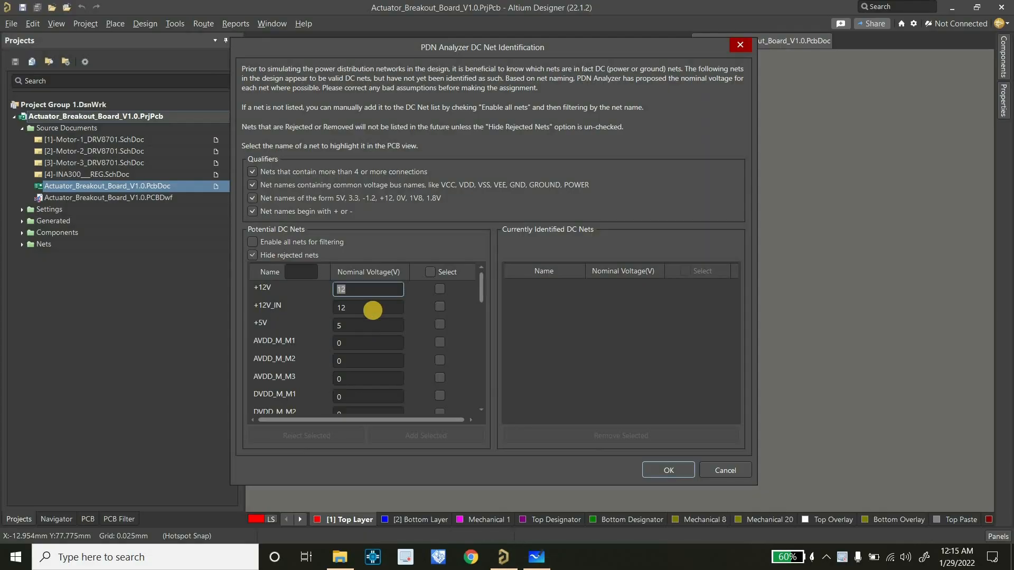
pyautogui.doubleClick(365, 293)
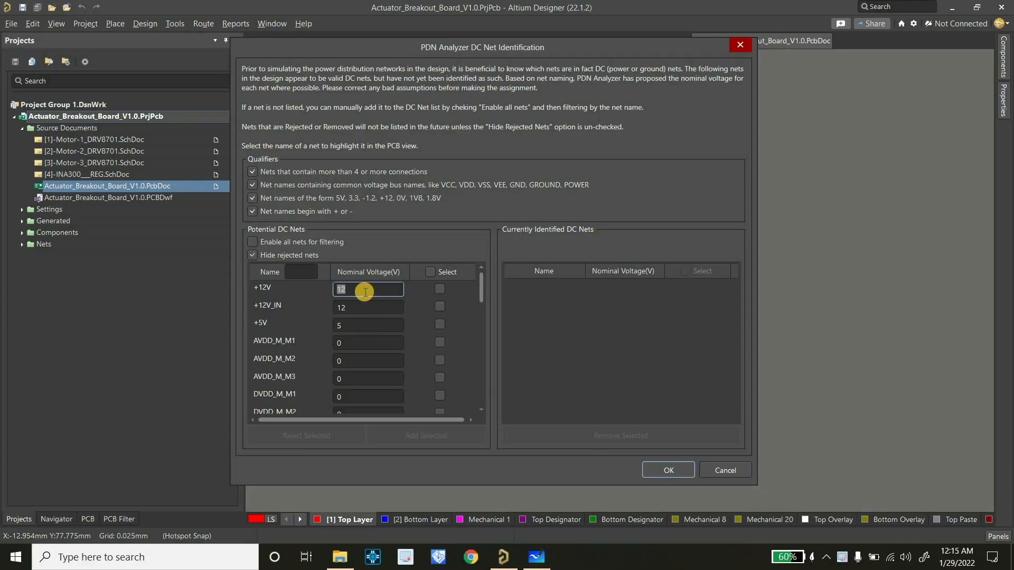
pyautogui.write('1')
pyautogui.click(439, 288)
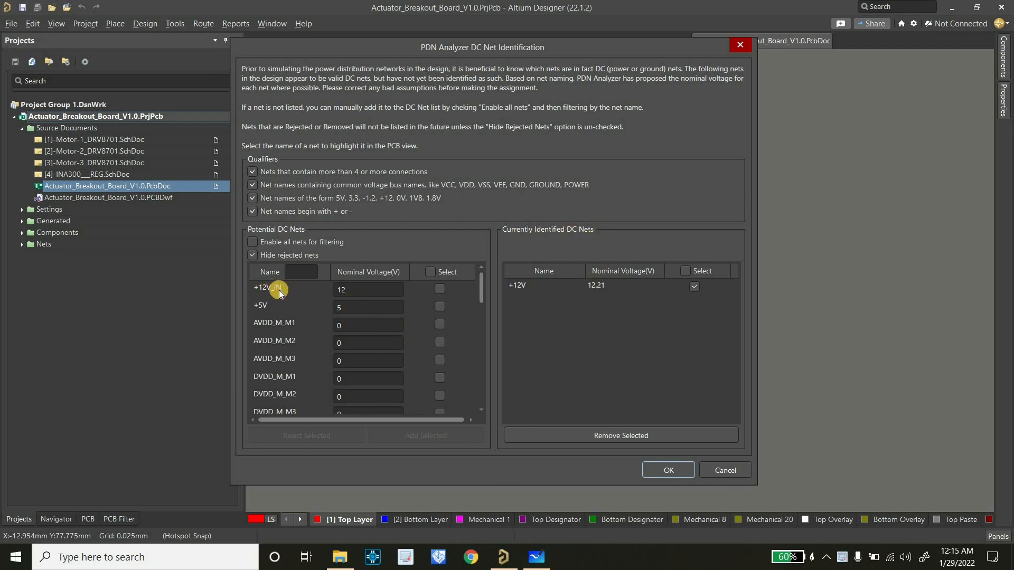
# Using the whiteboard power budget, add +12V_IN with a nominal voltage of 15.8 and +5V at 5 to the identified DC nets
pyautogui.click(544, 559)
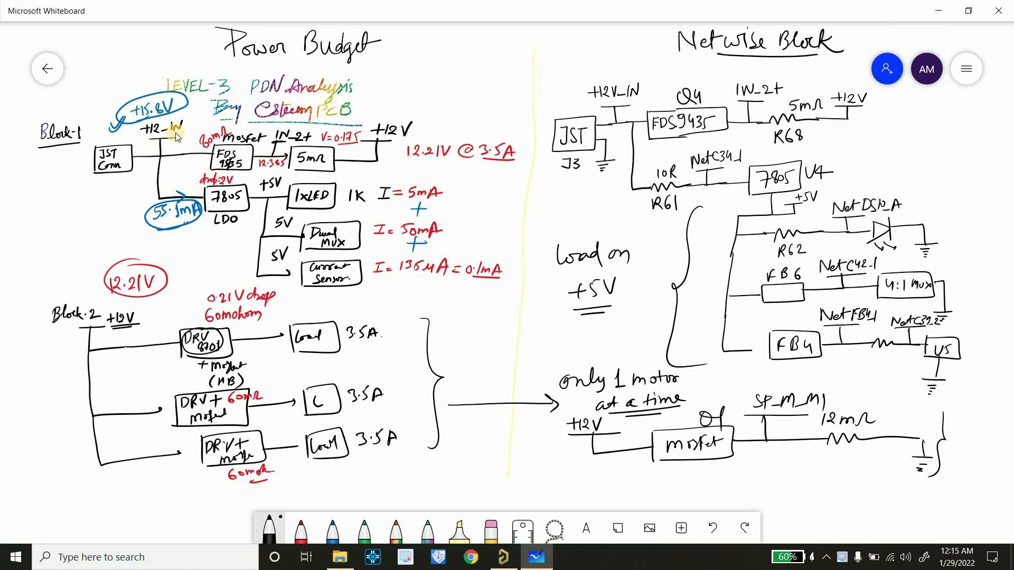
pyautogui.click(497, 563)
pyautogui.click(351, 295)
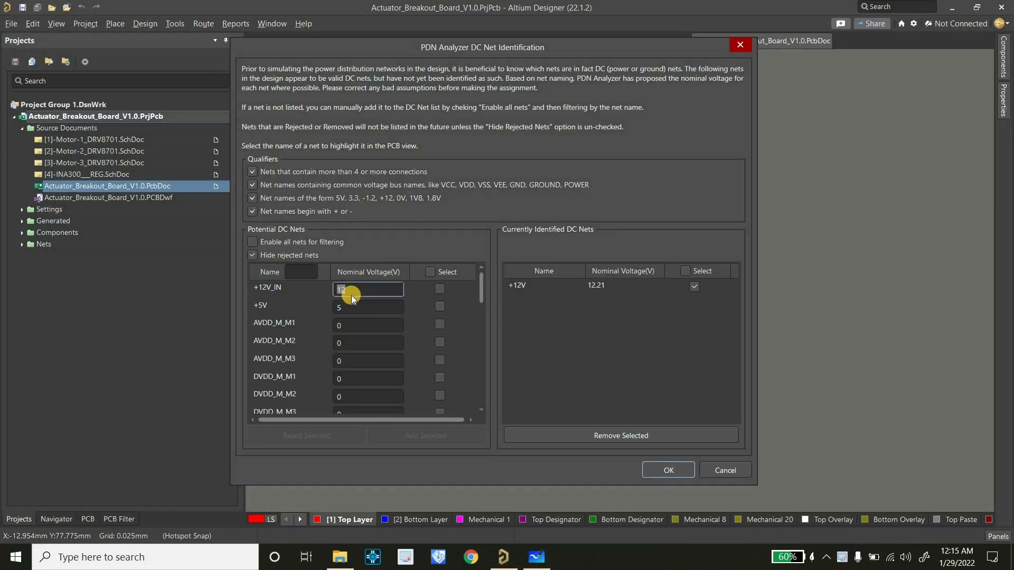
pyautogui.write('15.8')
pyautogui.click(440, 289)
pyautogui.click(430, 435)
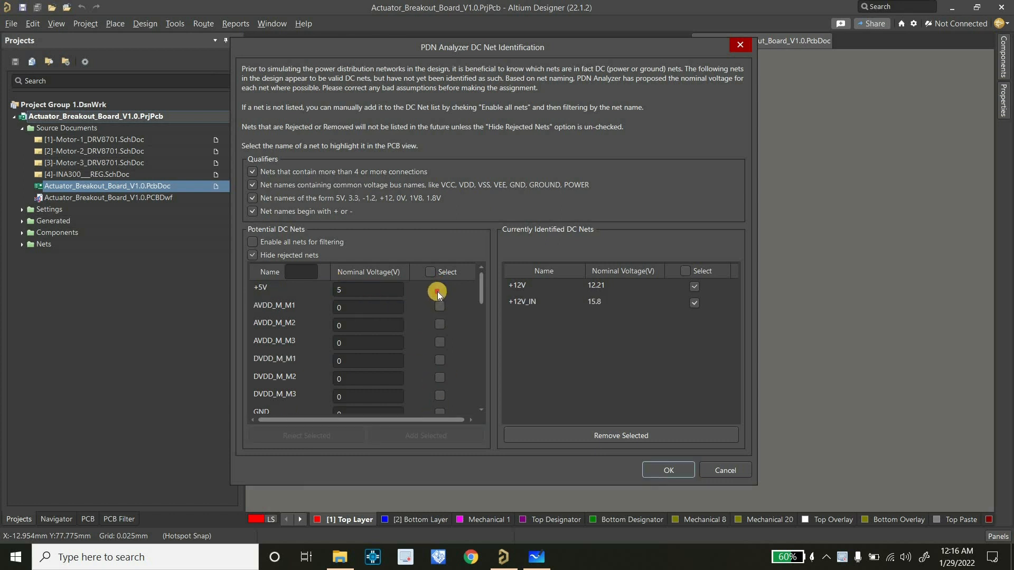
pyautogui.click(416, 435)
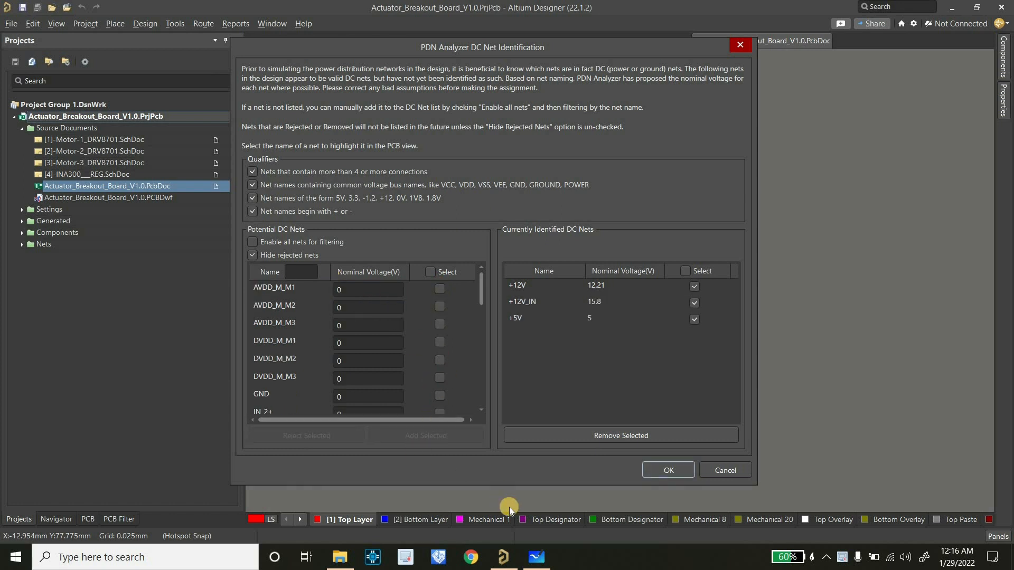
# Check the whiteboard power budget, set the IN_2+ net's nominal voltage to 12.385, and add it to the identified DC nets
pyautogui.click(531, 562)
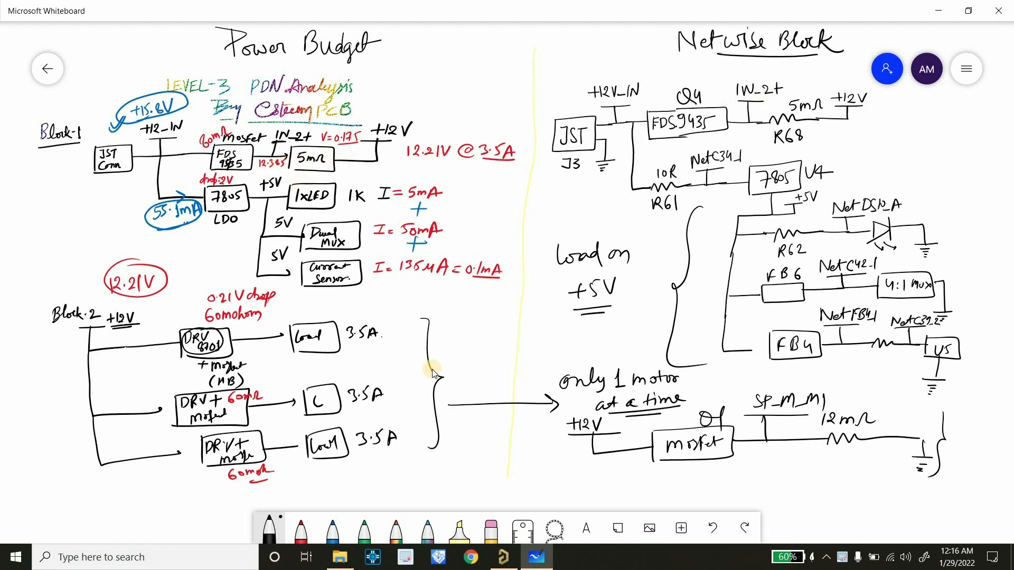
pyautogui.click(504, 556)
pyautogui.scroll(-8, 355, 330)
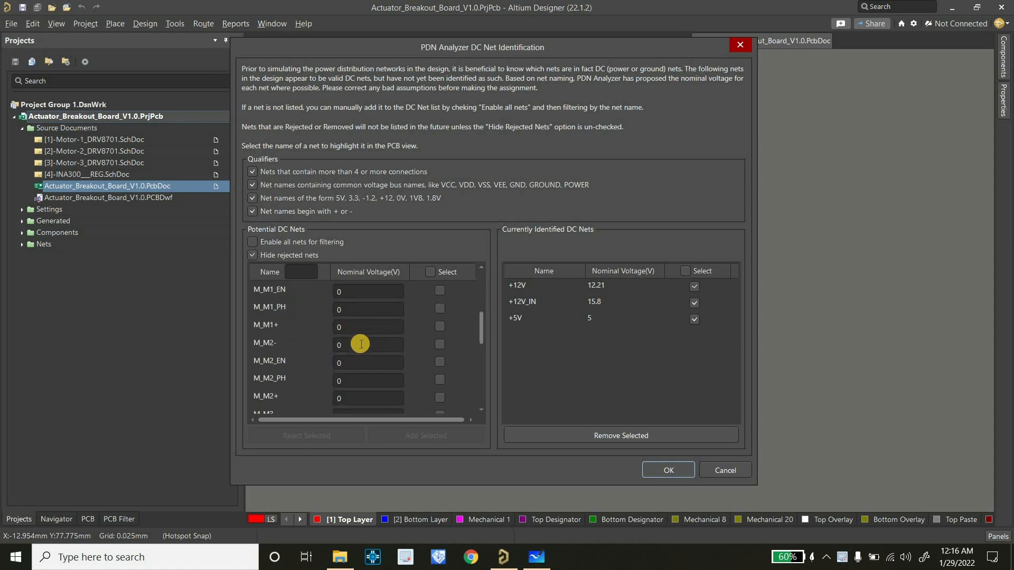
pyautogui.scroll(5, 356, 363)
pyautogui.scroll(-3, 356, 361)
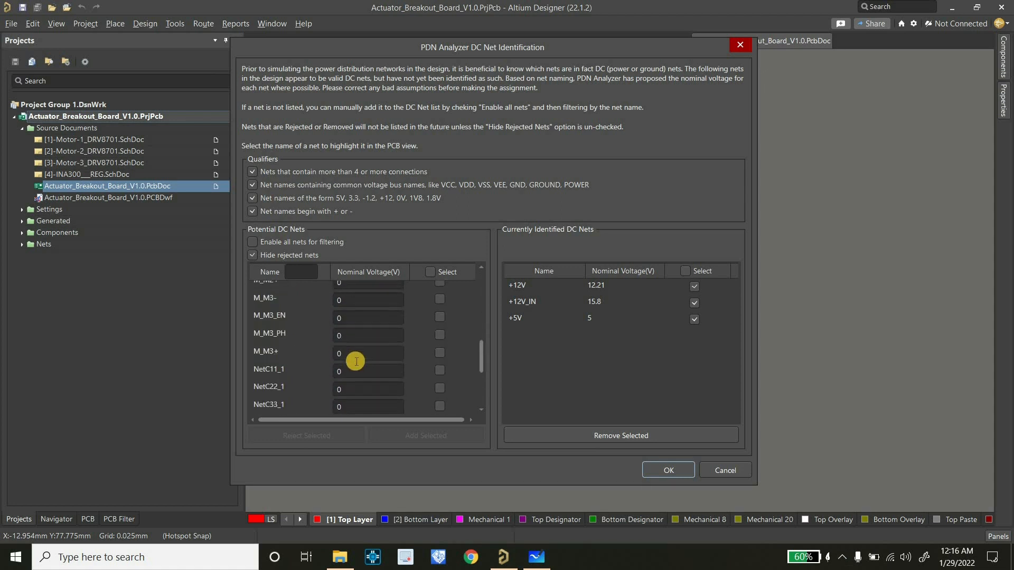
pyautogui.moveTo(481, 370); pyautogui.dragTo(485, 304)
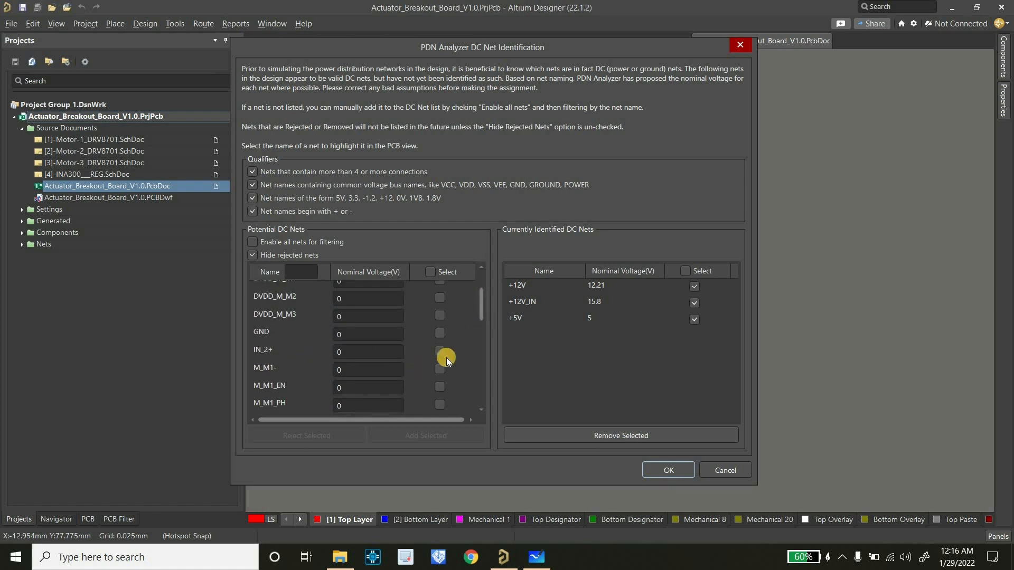
pyautogui.click(411, 354)
pyautogui.click(369, 353)
pyautogui.write('1')
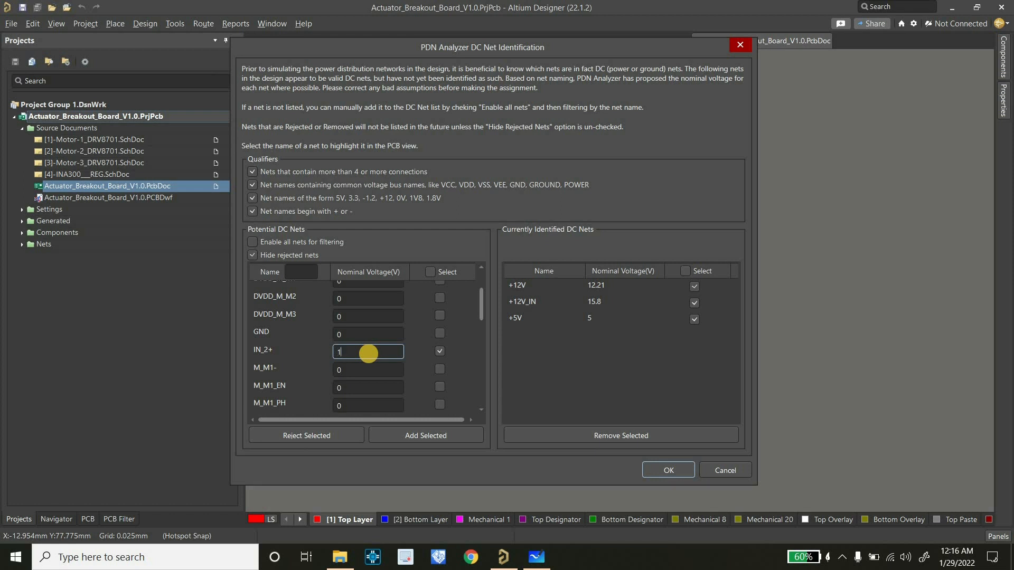
pyautogui.write('2.385')
pyautogui.click(400, 436)
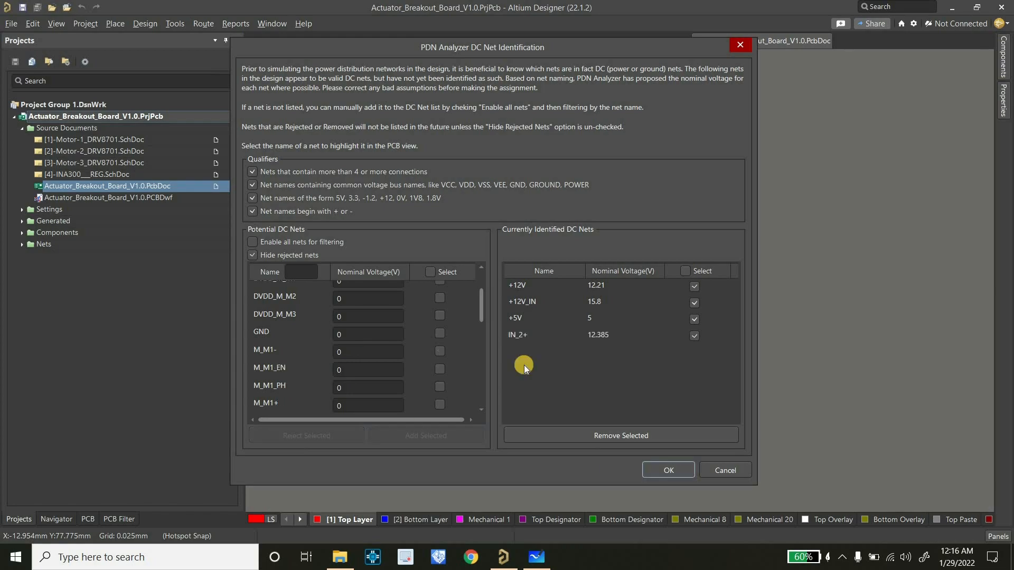
# Consult the whiteboard's netwise block, set NetC34_1's nominal voltage to 15.8, and add it to the identified DC nets
pyautogui.click(536, 558)
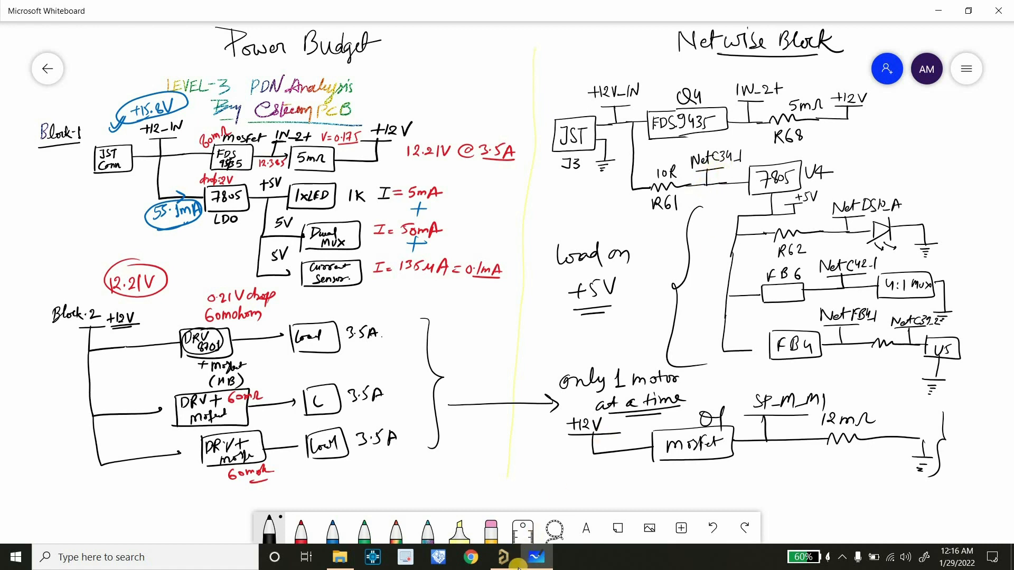
pyautogui.click(503, 557)
pyautogui.scroll(-6, 338, 360)
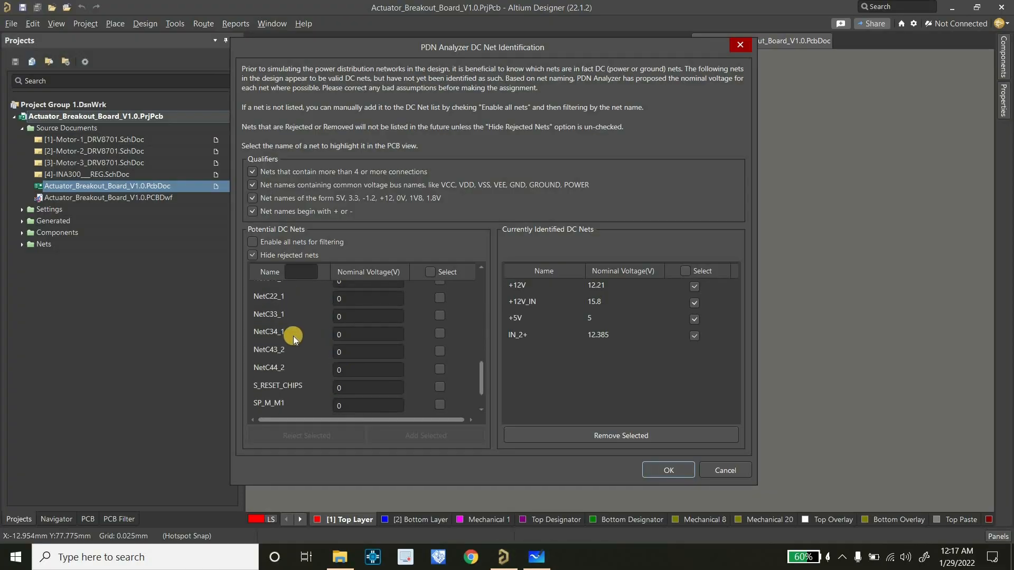
pyautogui.click(439, 333)
pyautogui.click(377, 335)
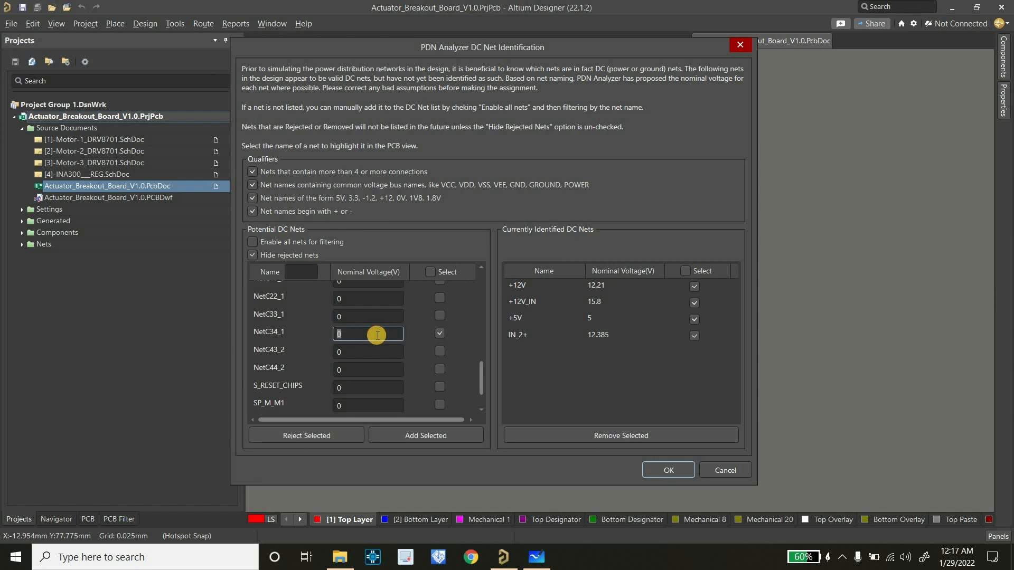
pyautogui.write('15.8')
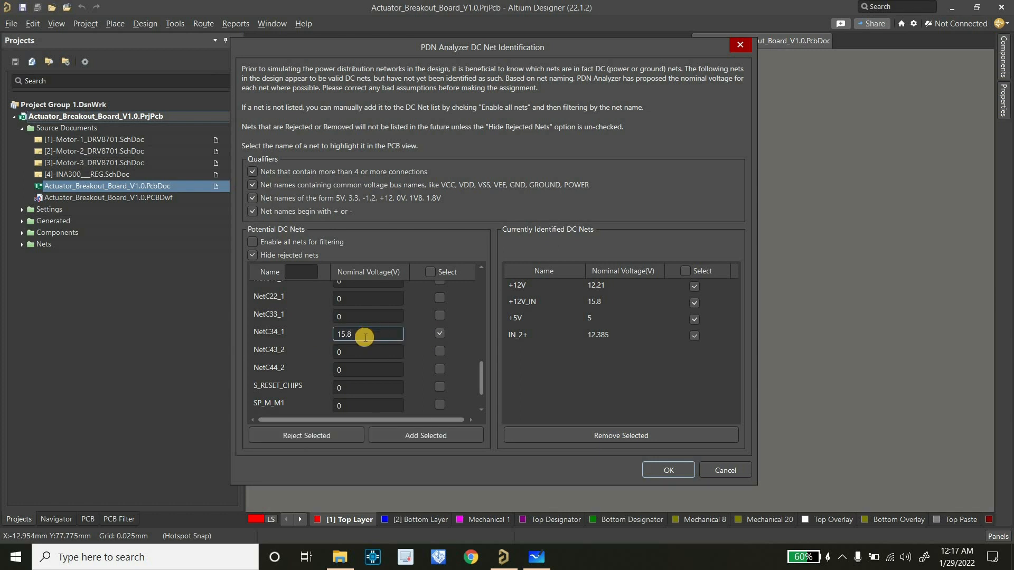
pyautogui.click(400, 434)
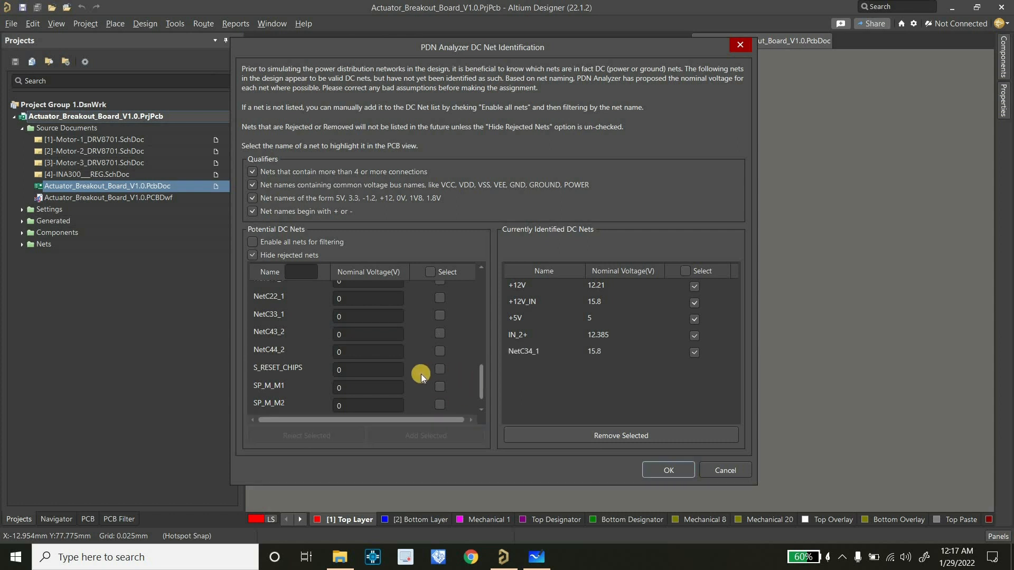
# Add the GND net to the identified DC nets, keeping its nominal voltage at 0
pyautogui.scroll(2, 359, 376)
pyautogui.scroll(4, 359, 378)
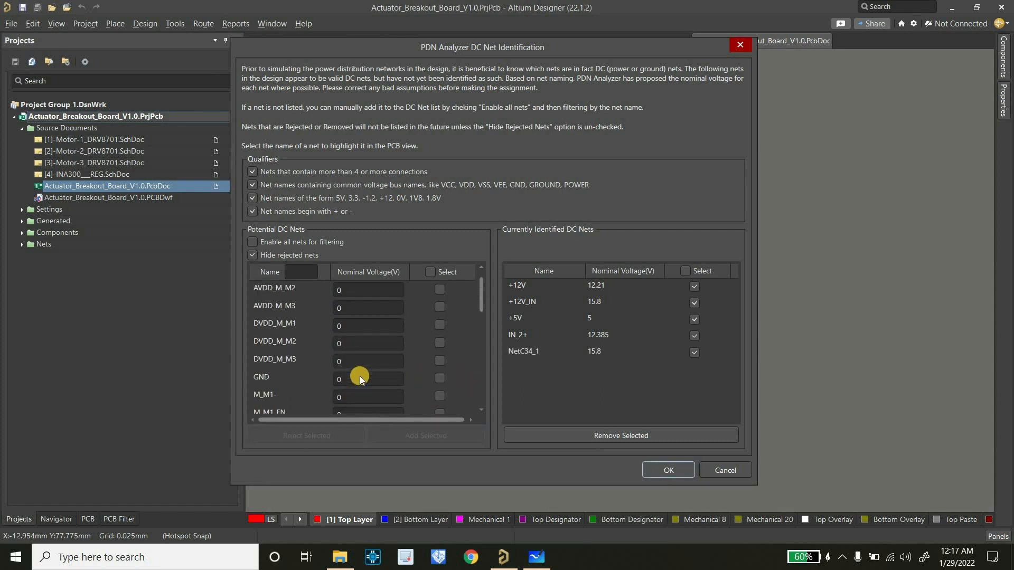
pyautogui.scroll(-1, 390, 324)
pyautogui.click(439, 312)
pyautogui.click(430, 437)
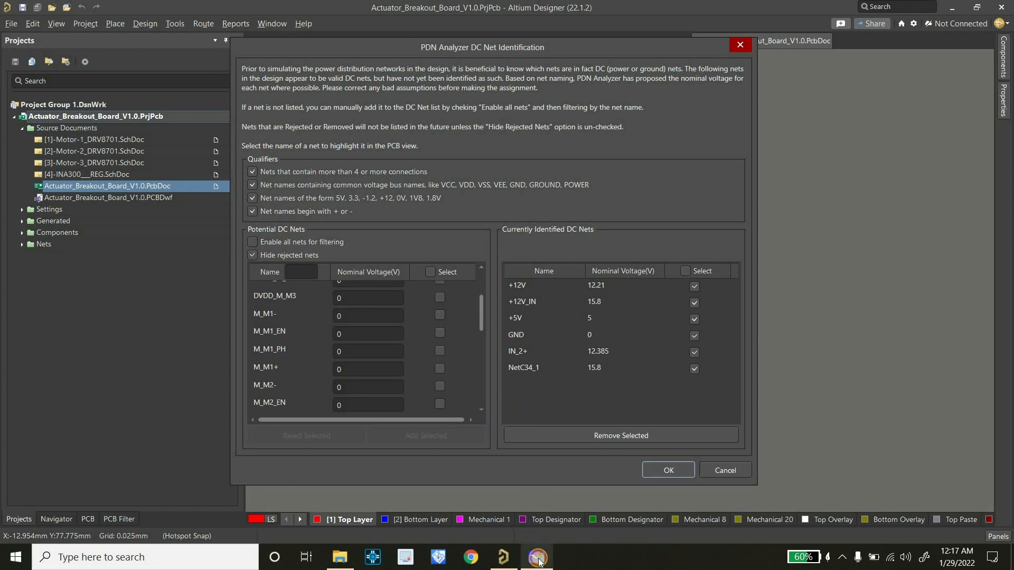
# Review the power budget and netwise blocks in Microsoft Whiteboard, and accept the DC net identification in Altium Designer
pyautogui.click(536, 557)
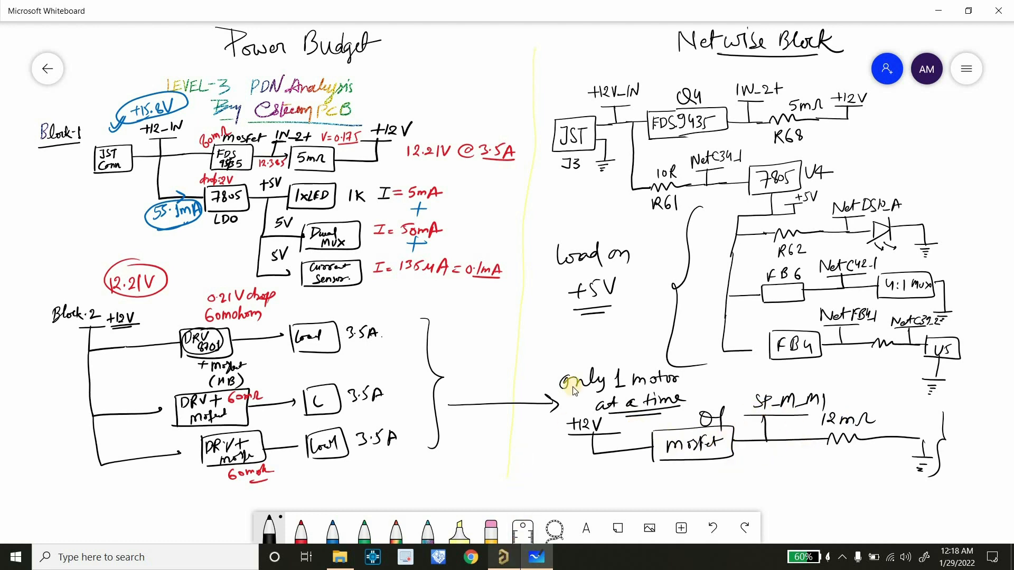
pyautogui.click(503, 557)
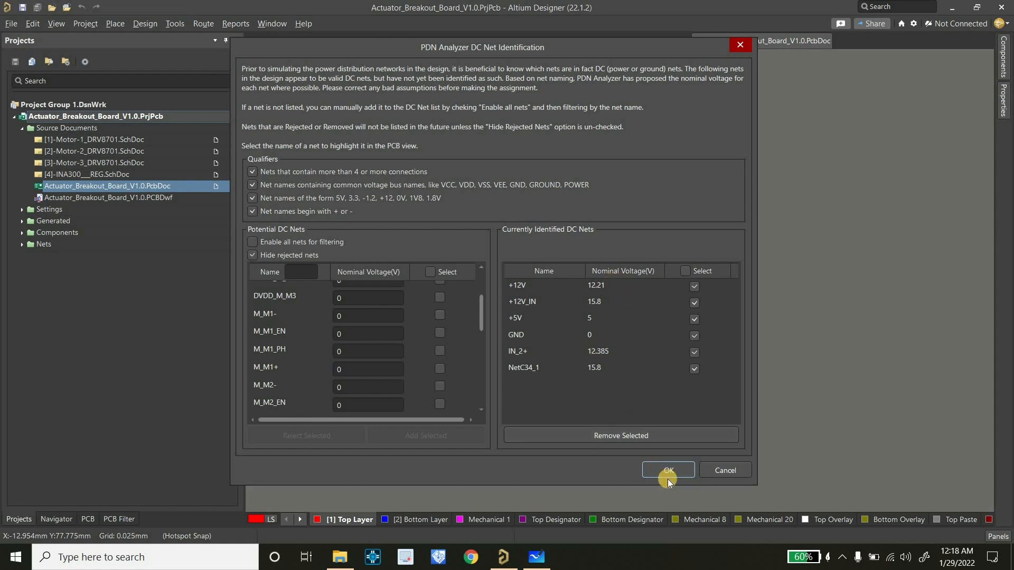
pyautogui.click(663, 467)
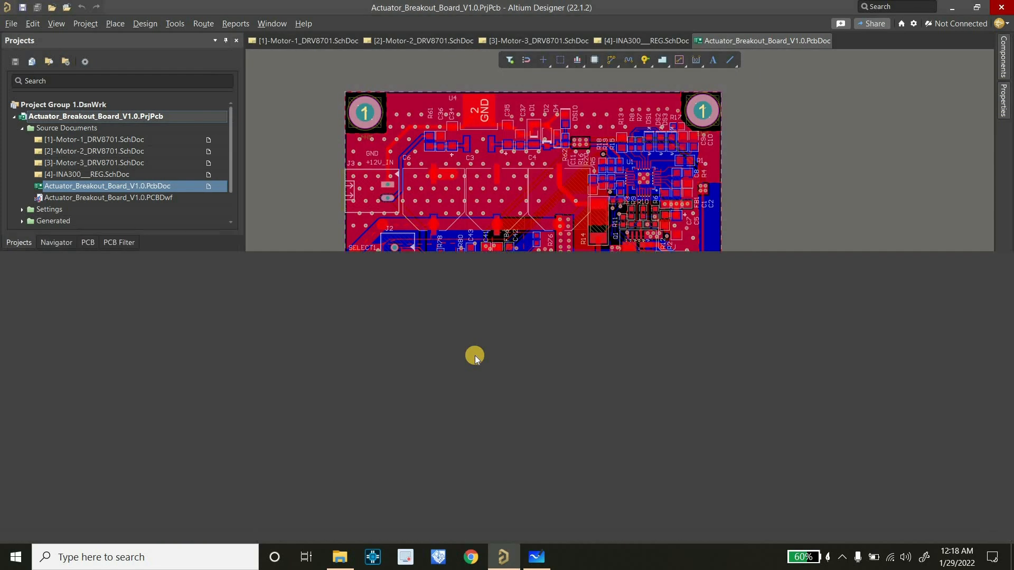
# Switch PDN Analyzer to the compact layout and save the simulation as LEVEL3 in the PDNAnalyzer_Config folder
pyautogui.click(62, 290)
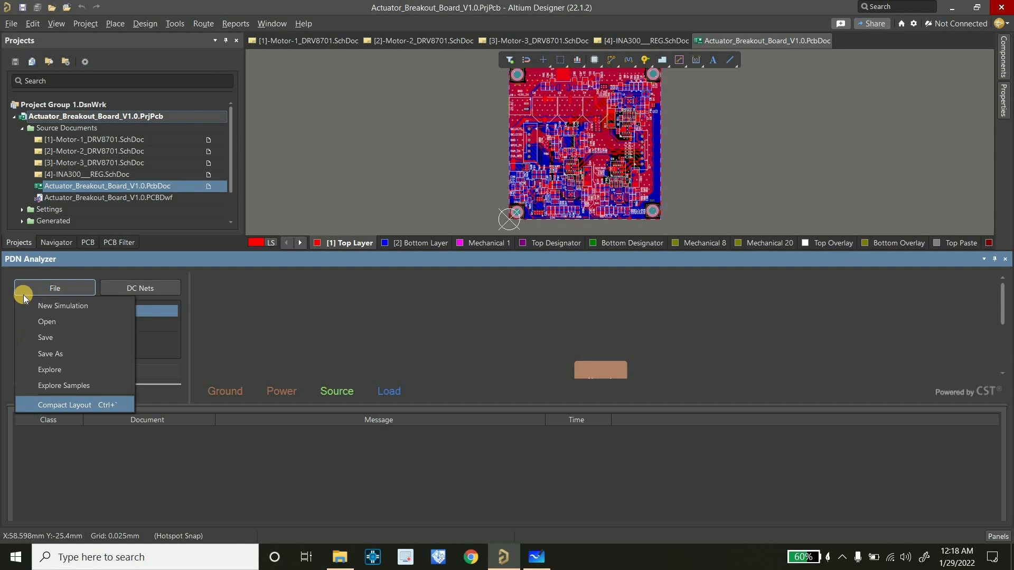
pyautogui.click(33, 407)
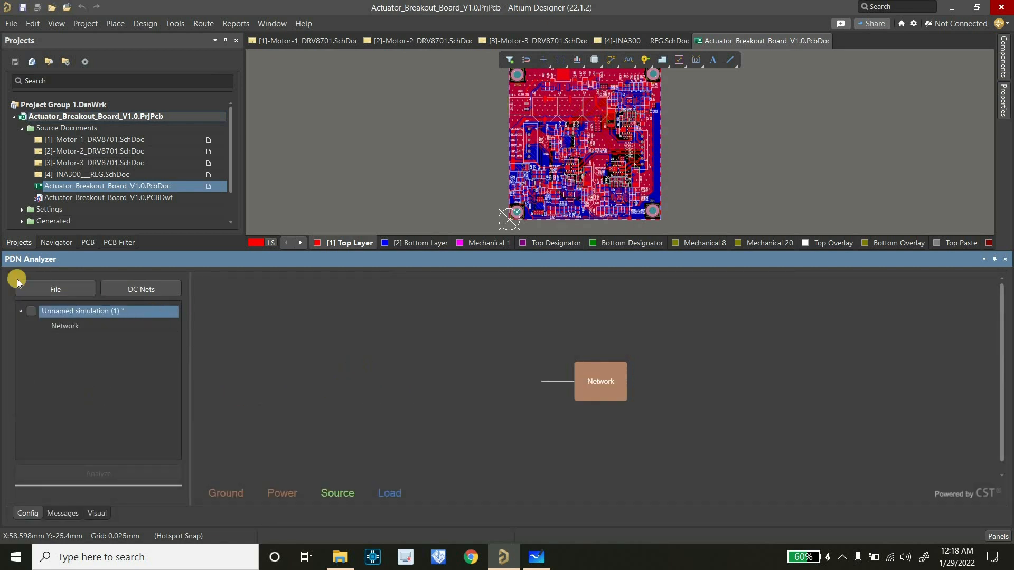
pyautogui.click(53, 293)
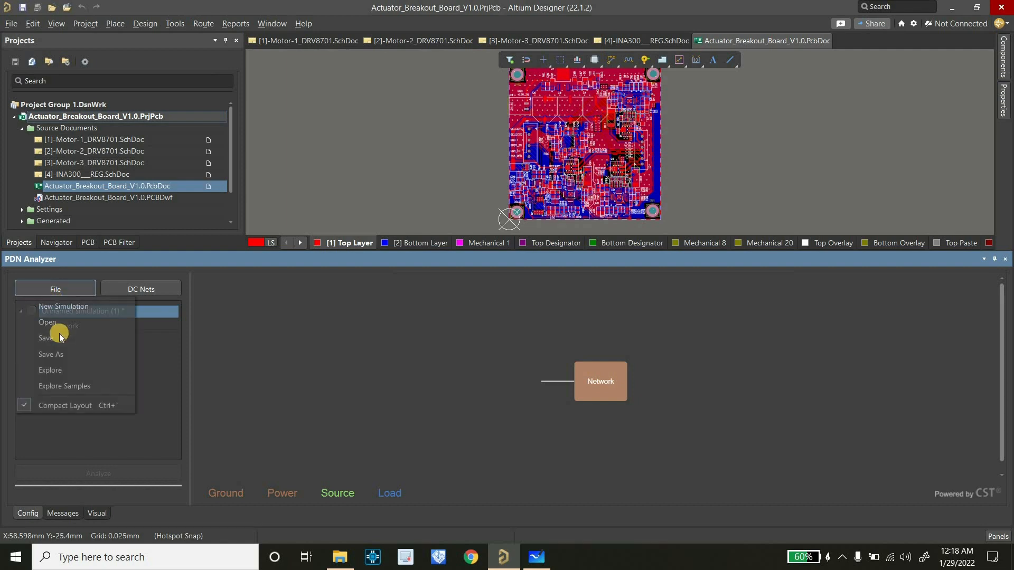
pyautogui.click(59, 338)
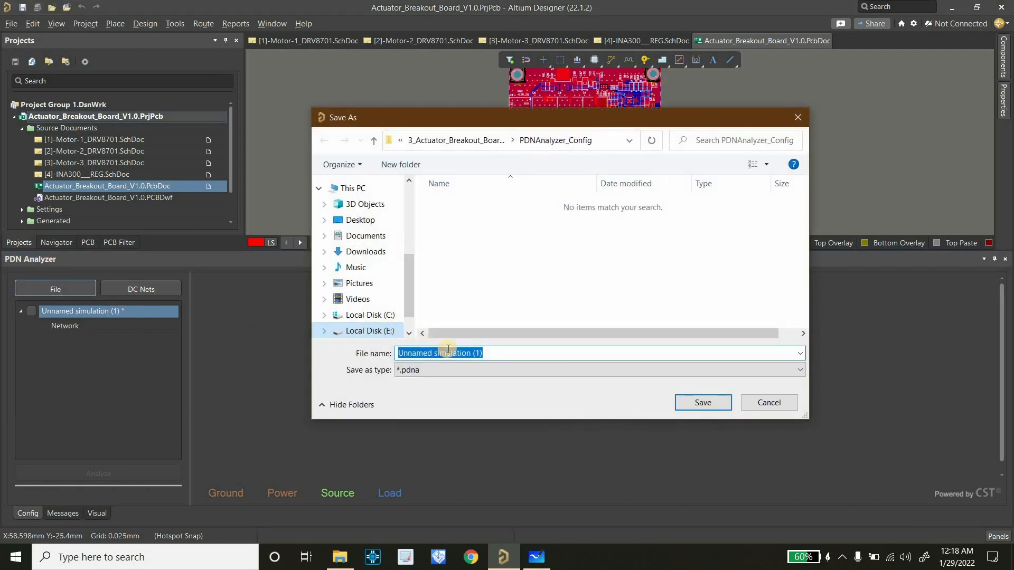
pyautogui.press('BackSpace')
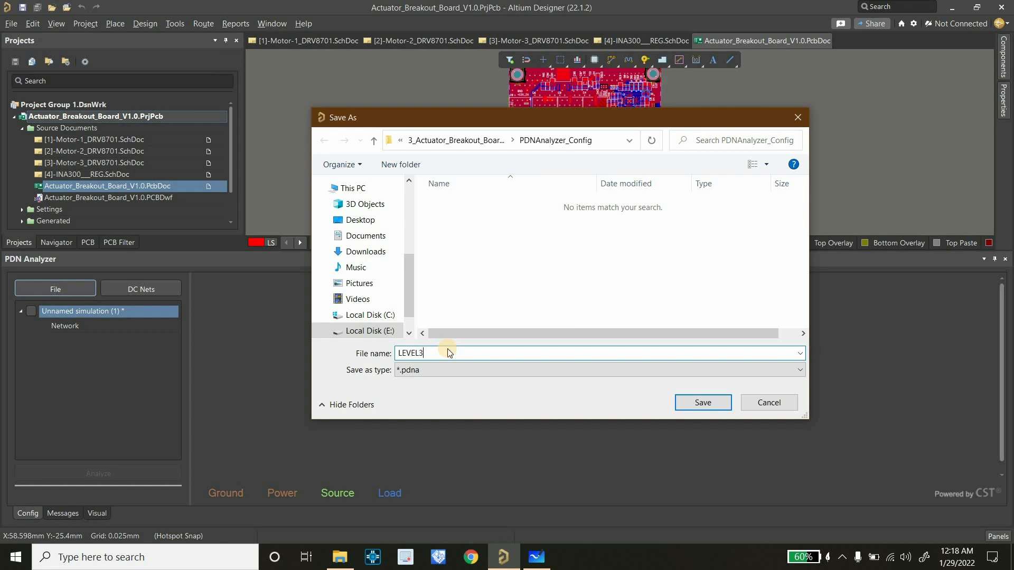
pyautogui.press('Return')
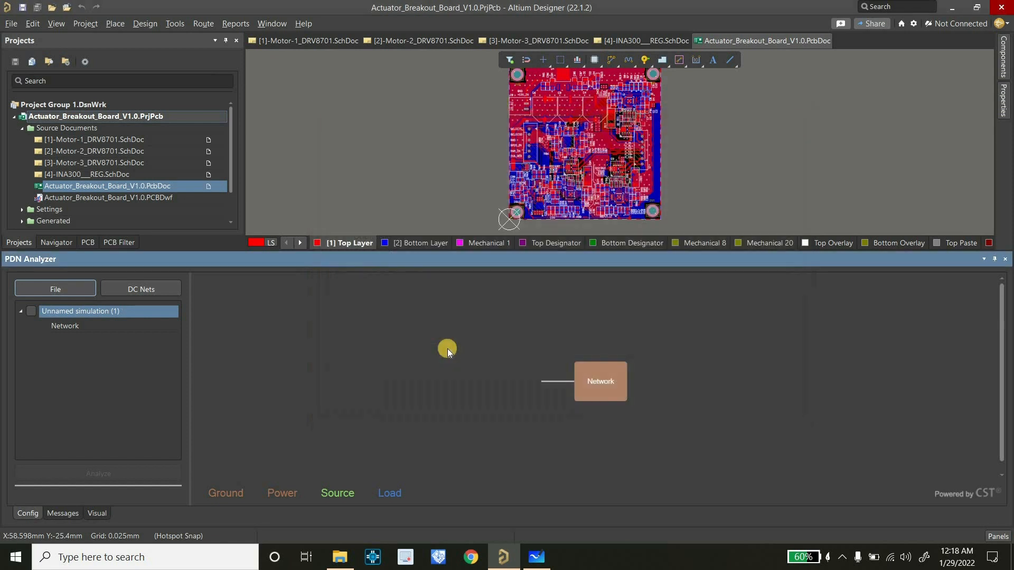
# Open the simulation's network and assign GND as its ground net
pyautogui.click(71, 327)
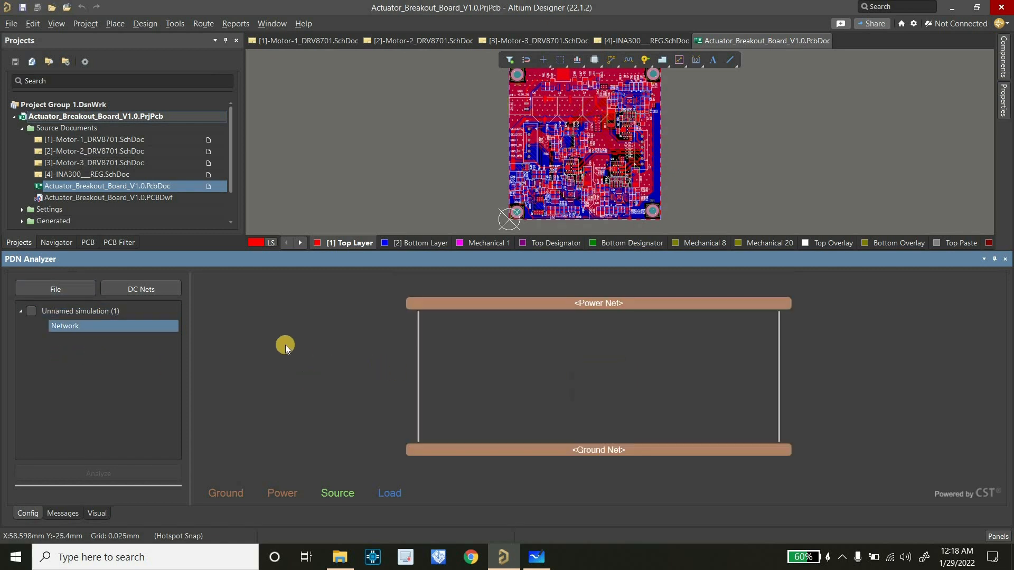
pyautogui.click(69, 315)
pyautogui.click(74, 327)
pyautogui.click(468, 448)
pyautogui.click(401, 185)
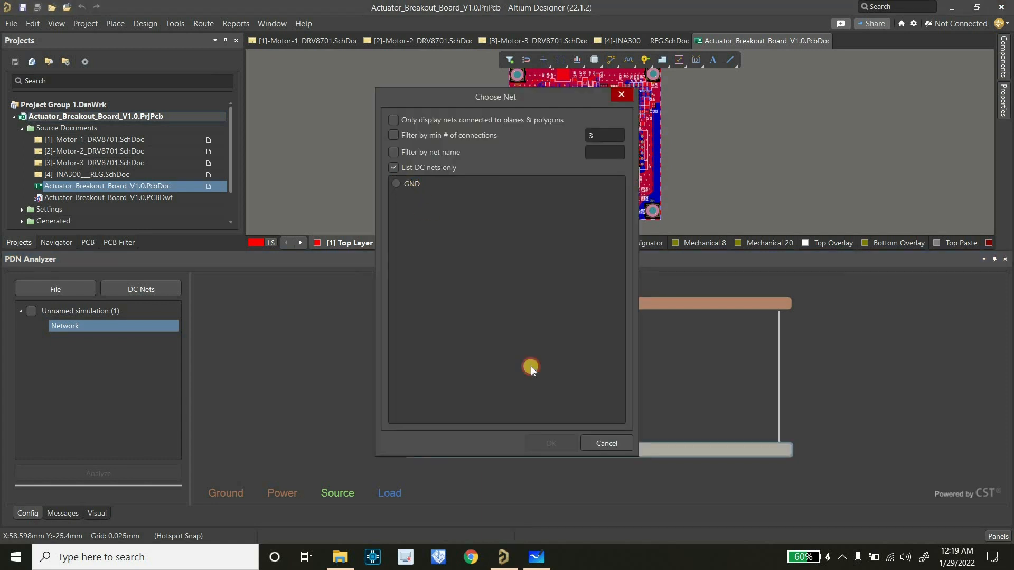
pyautogui.press('Return')
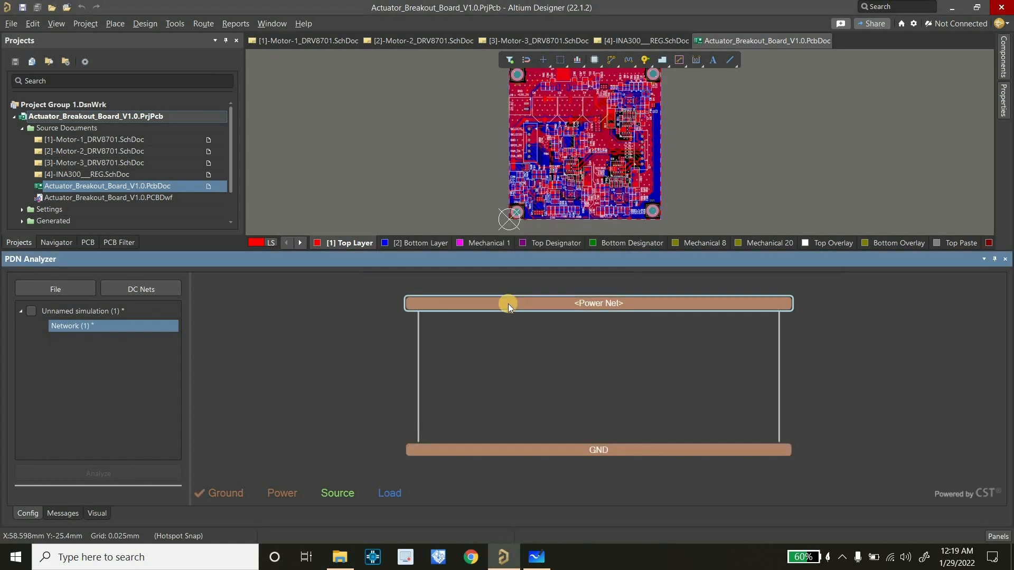
# Assign +12V_IN as the network's power net
pyautogui.click(508, 303)
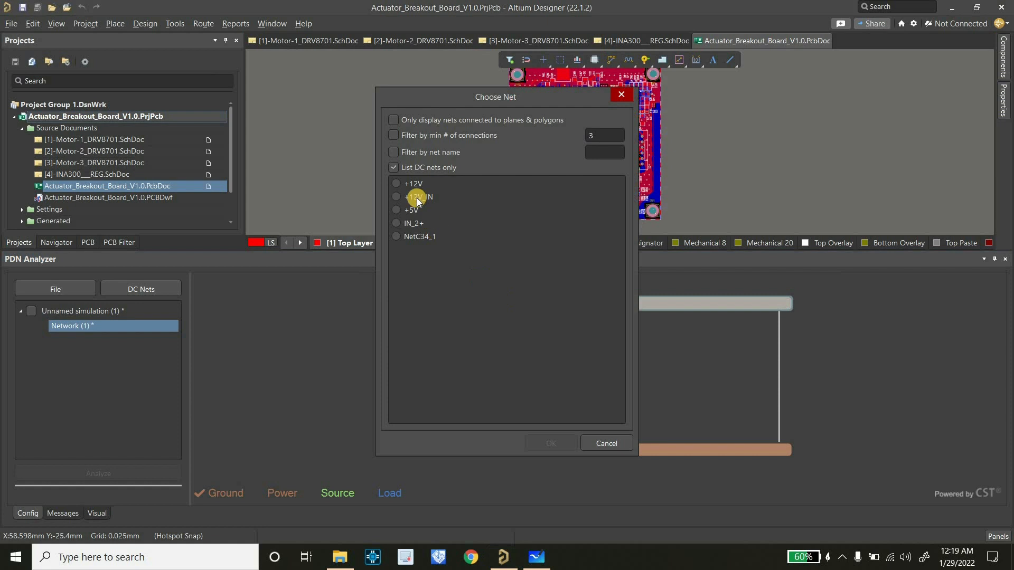
pyautogui.click(400, 197)
pyautogui.click(549, 442)
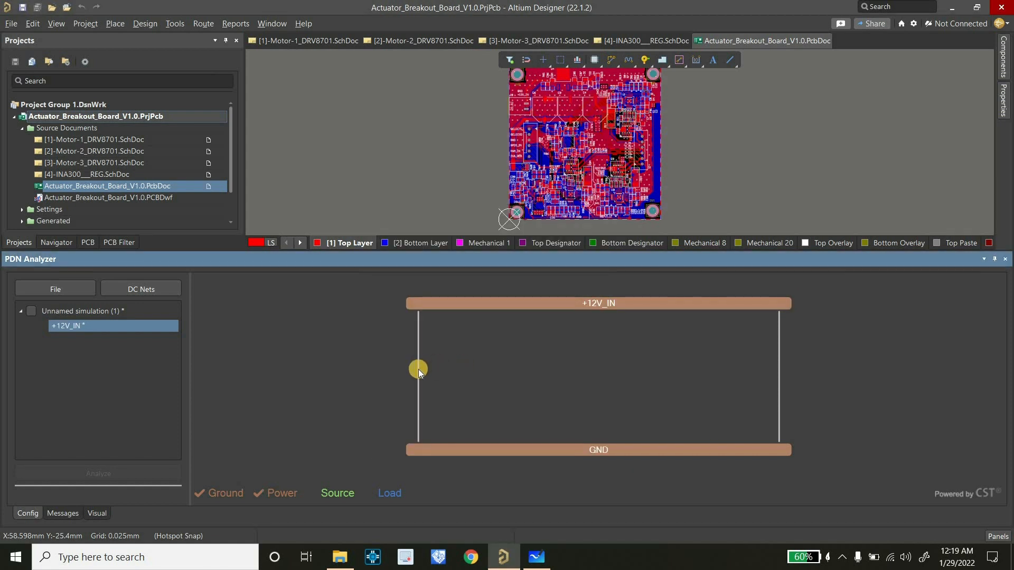
# Add a Voltage Source between +12V_IN and GND and assign connector J3 to its terminals
pyautogui.rightClick(419, 369)
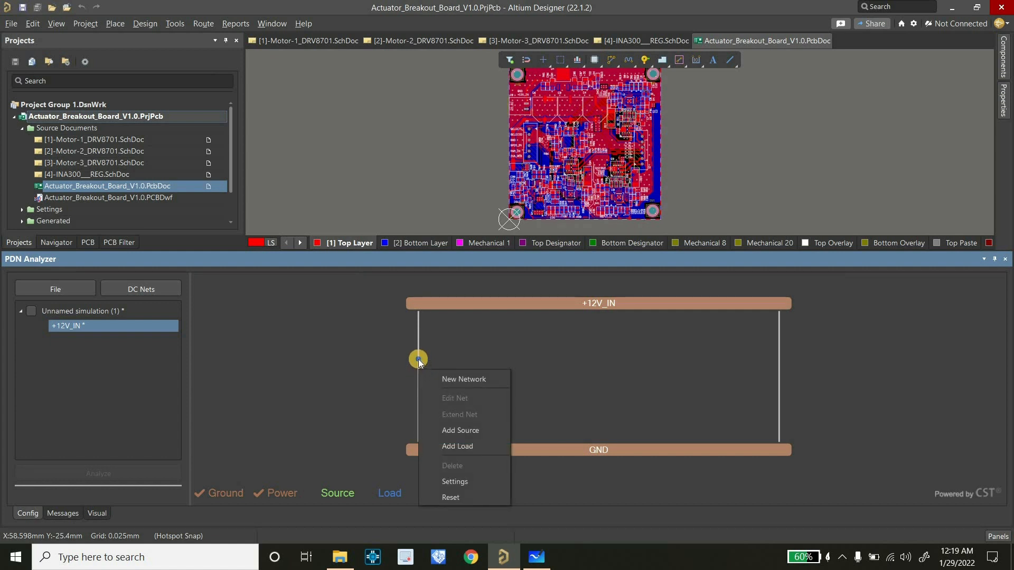
pyautogui.rightClick(418, 359)
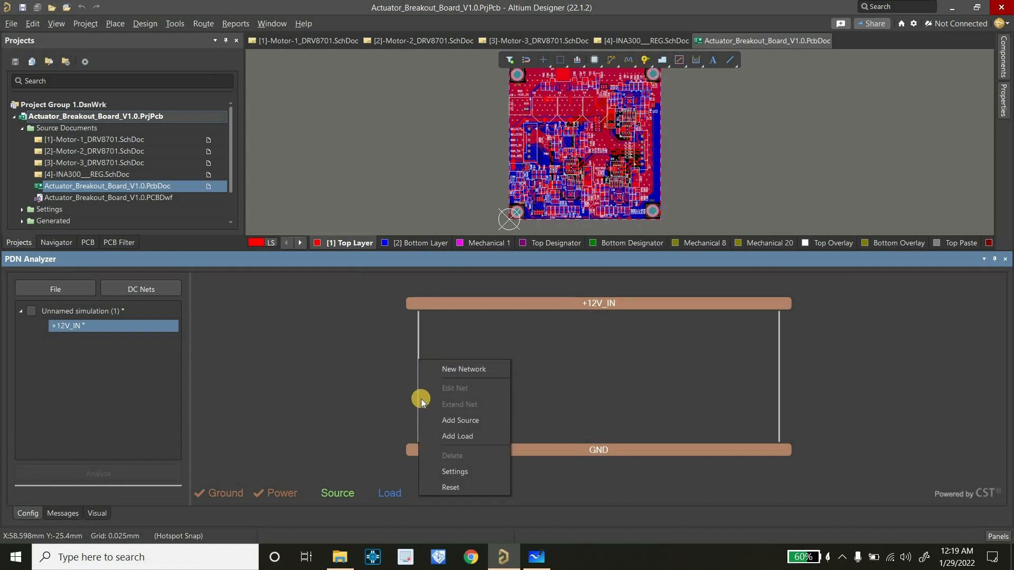
pyautogui.click(429, 420)
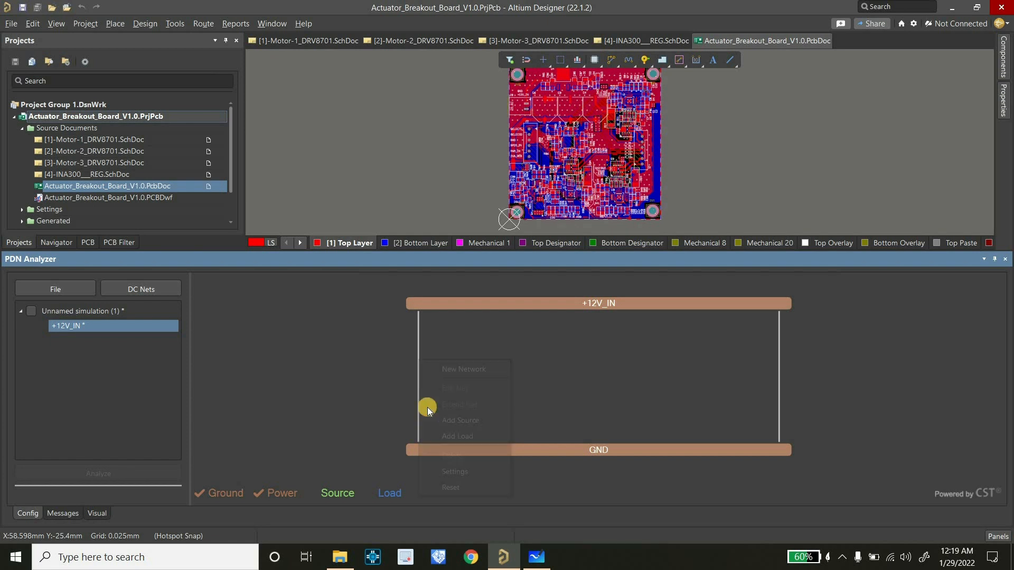
pyautogui.click(398, 75)
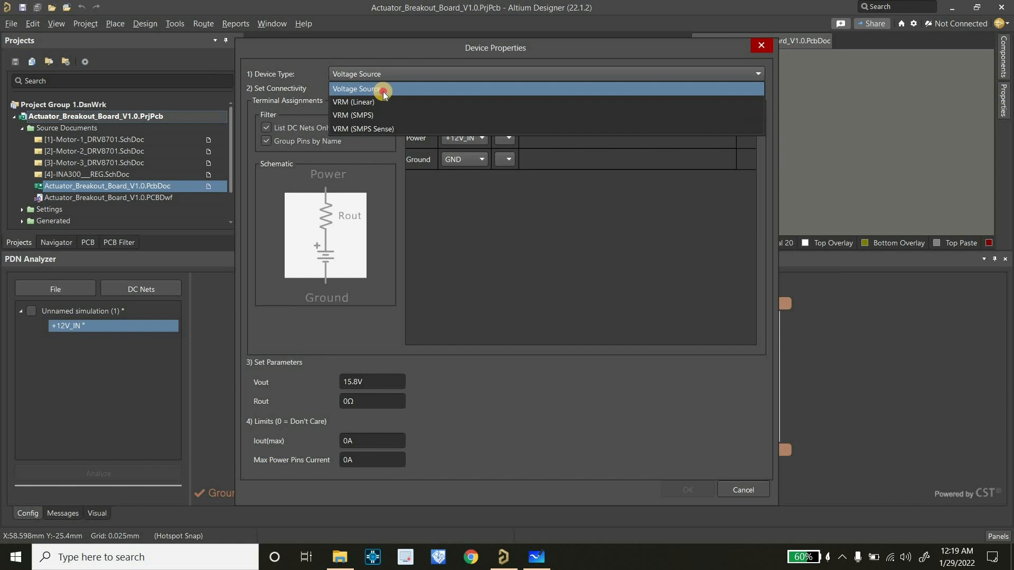
pyautogui.click(382, 90)
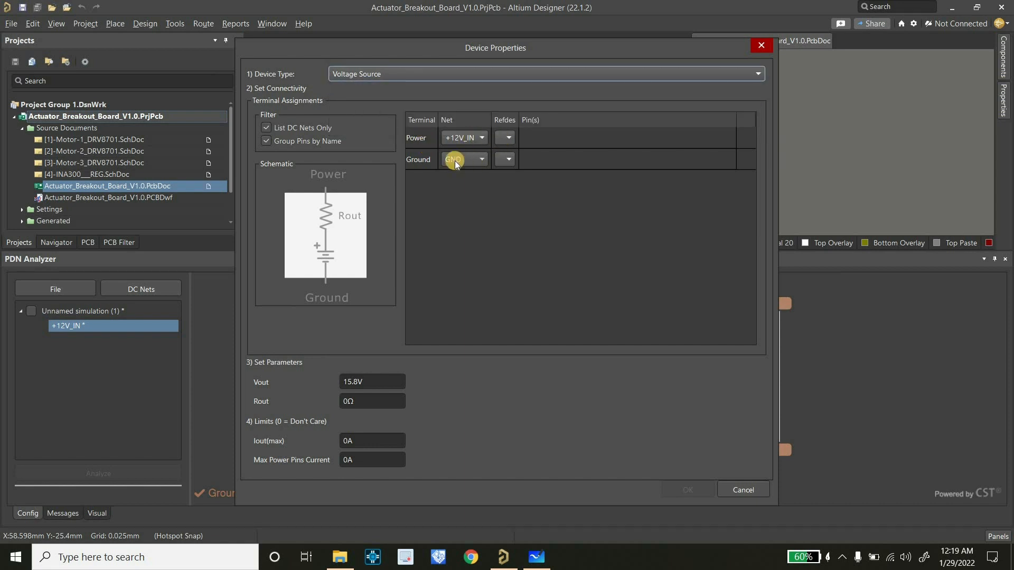
pyautogui.click(505, 140)
pyautogui.click(513, 154)
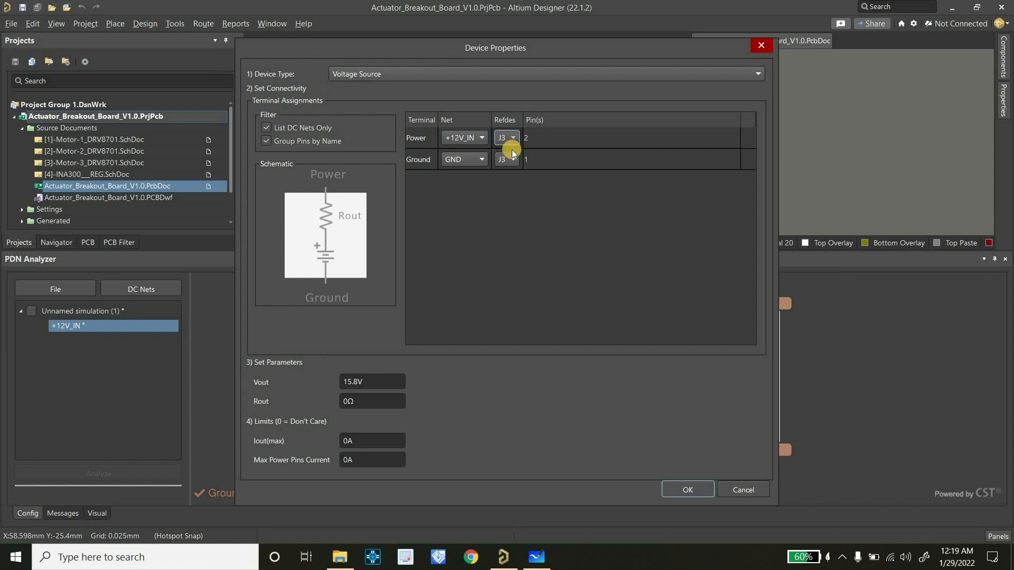
# Set the J3 source's Iout(max) limit to 5 A and accept the device properties
pyautogui.doubleClick(370, 382)
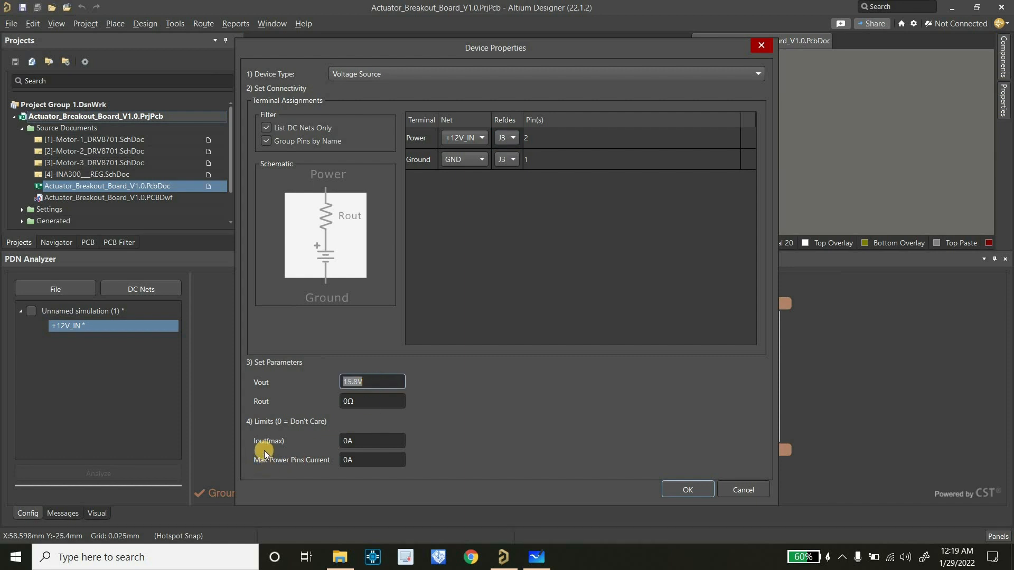
pyautogui.doubleClick(363, 438)
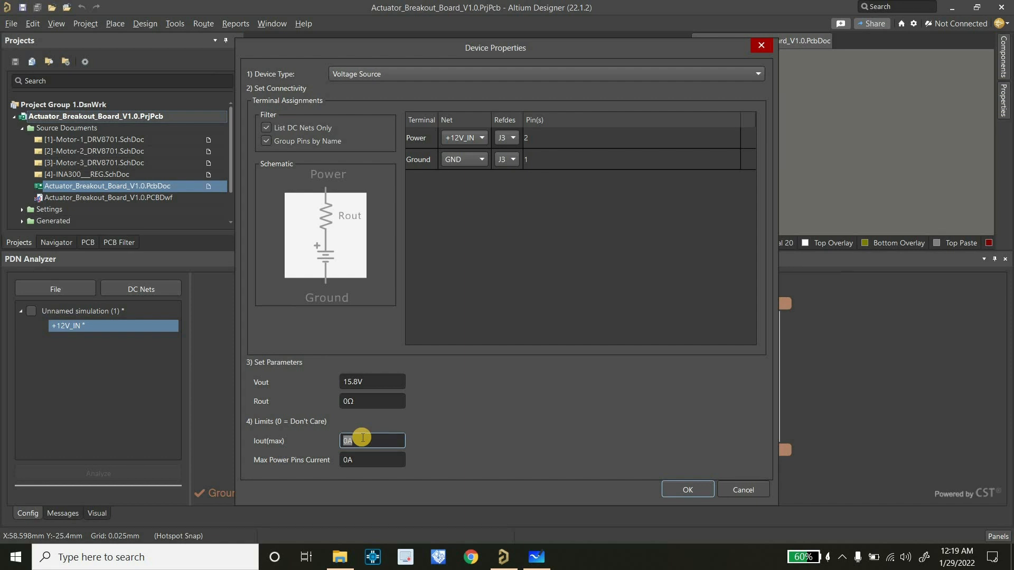
pyautogui.write('5A')
pyautogui.click(675, 488)
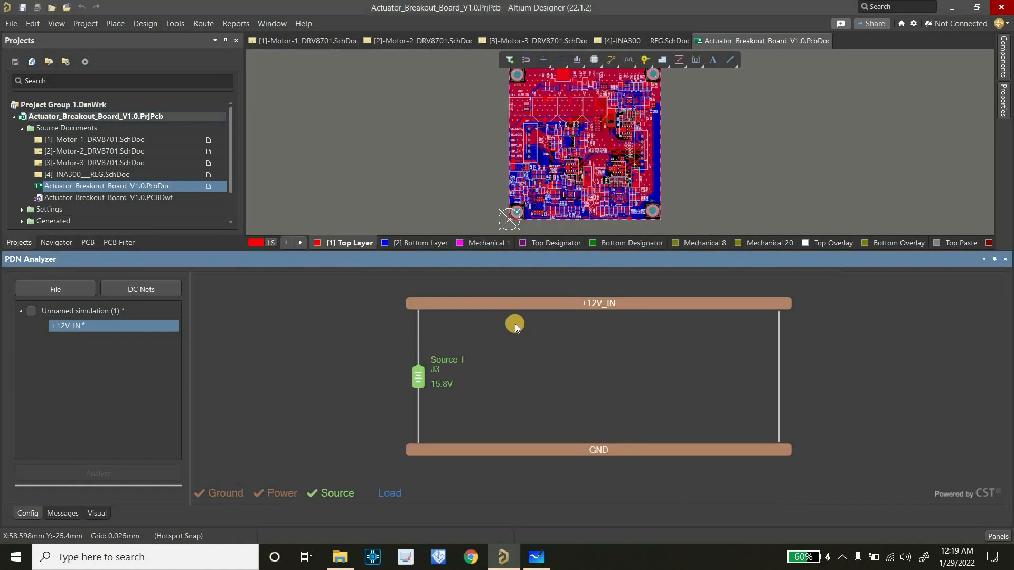
# Check the power path in Microsoft Whiteboard, and extend the +12V_IN net to IN_2+ in Altium Designer
pyautogui.click(536, 557)
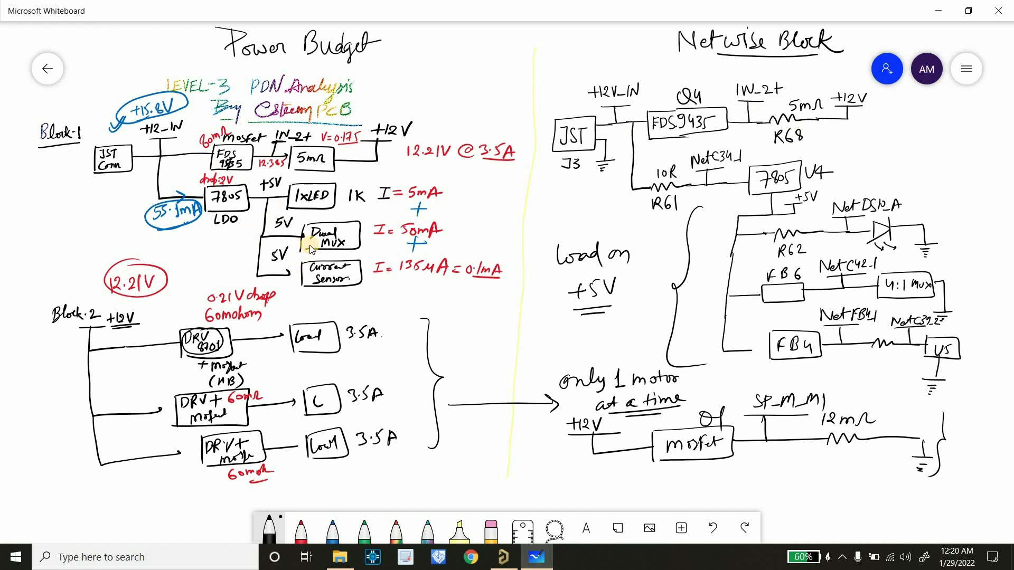
pyautogui.click(503, 557)
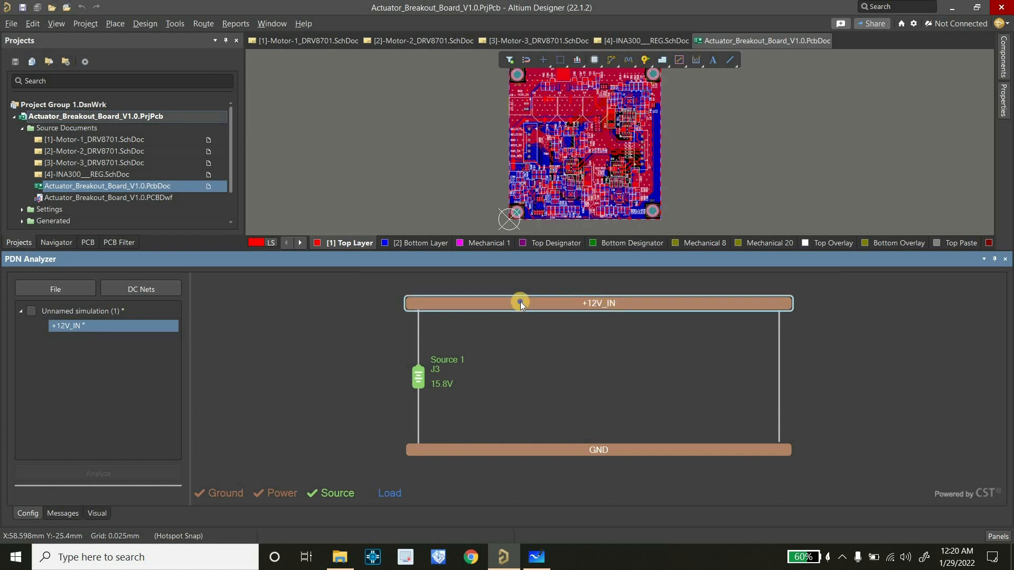
pyautogui.rightClick(521, 302)
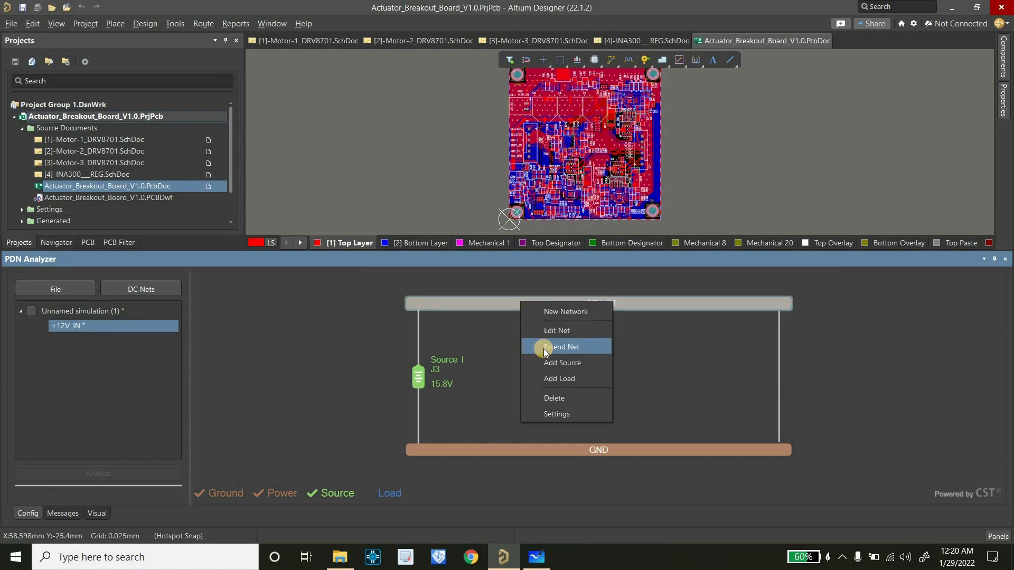
pyautogui.rightClick(664, 356)
pyautogui.rightClick(571, 304)
pyautogui.click(595, 353)
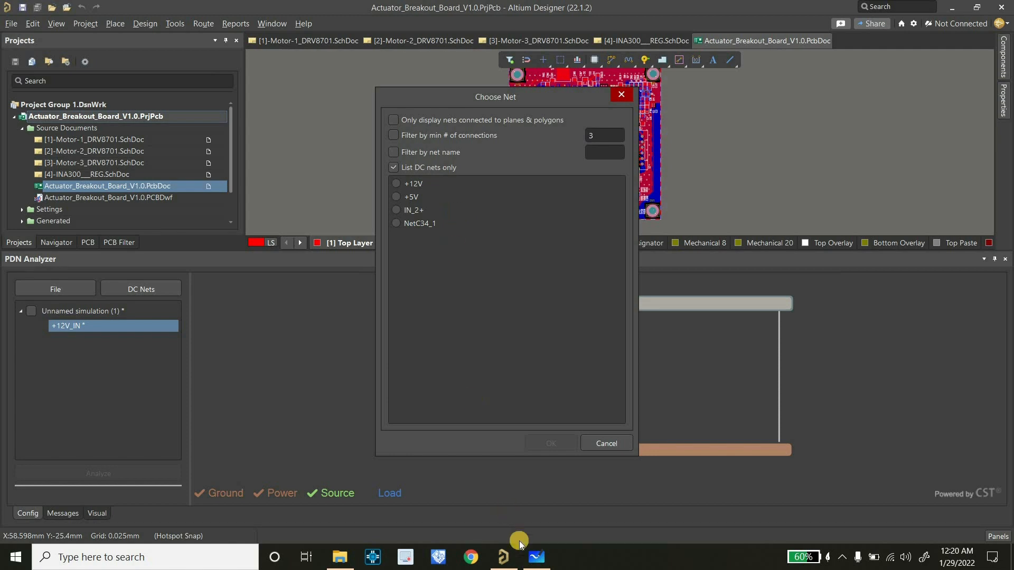
pyautogui.click(536, 558)
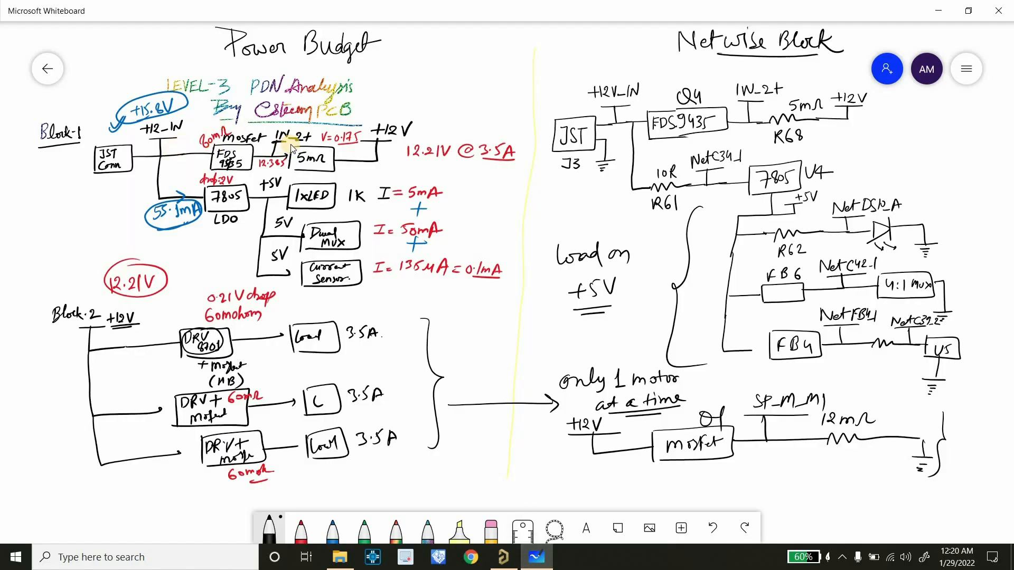
pyautogui.click(501, 564)
pyautogui.click(396, 209)
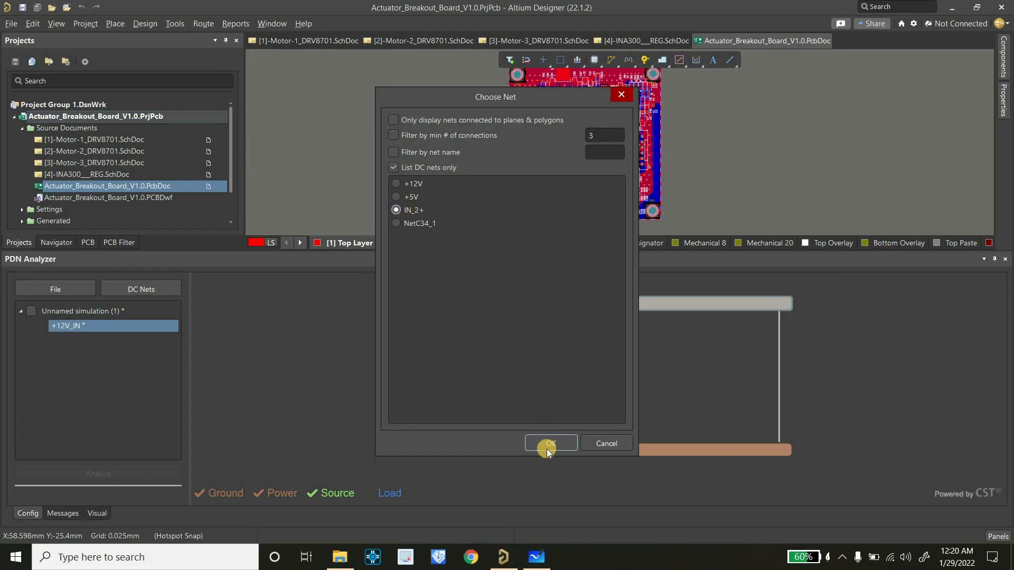
pyautogui.click(546, 442)
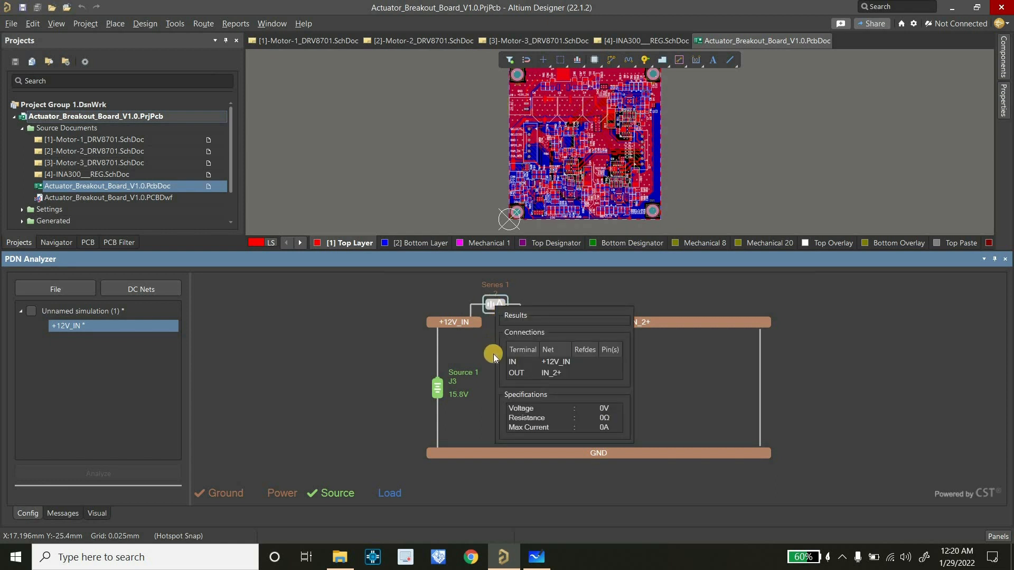
# Assign Q4 to the terminals of the series element between +12V_IN and IN_2+
pyautogui.doubleClick(493, 304)
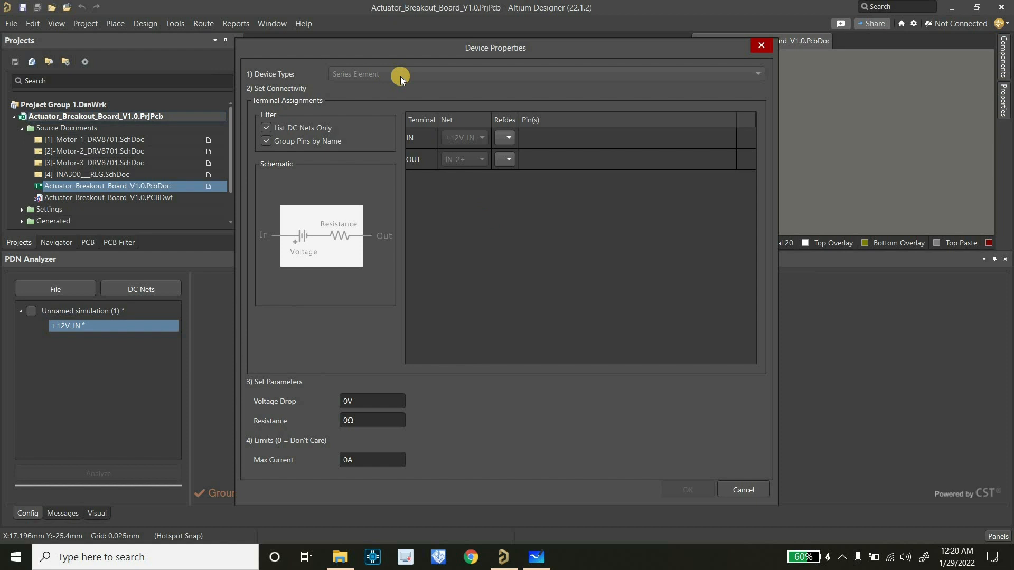
pyautogui.click(507, 139)
pyautogui.click(504, 166)
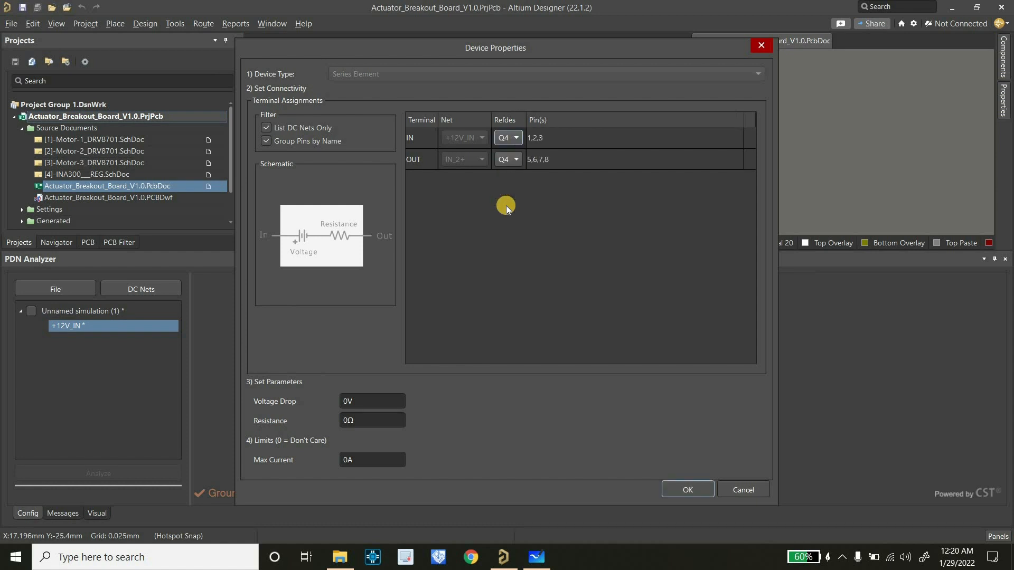
# Check the MOSFET resistance in Microsoft Whiteboard, set Q4's series resistance to 80 mΩ in Altium Designer, and accept the device properties
pyautogui.click(357, 420)
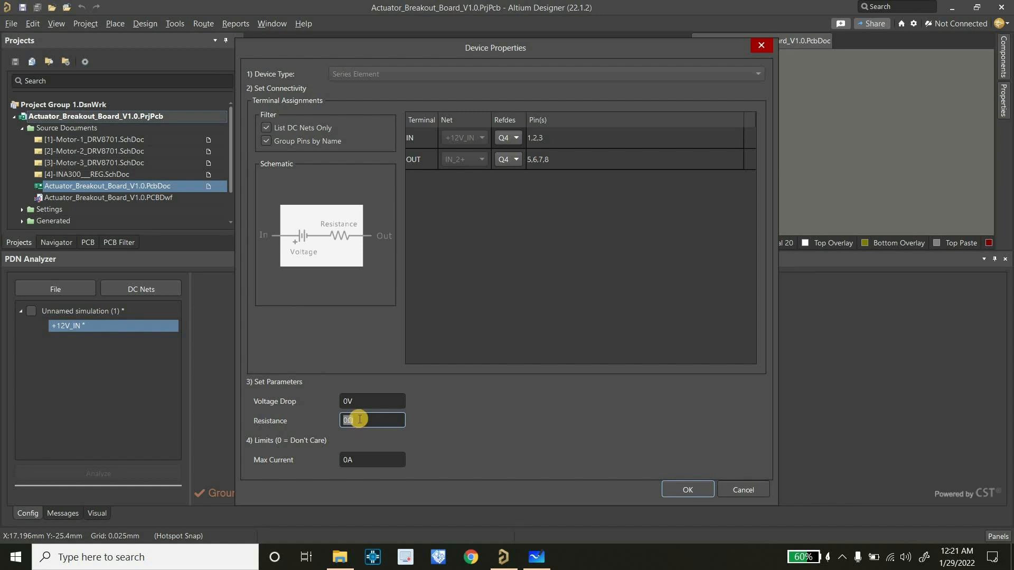
pyautogui.click(534, 561)
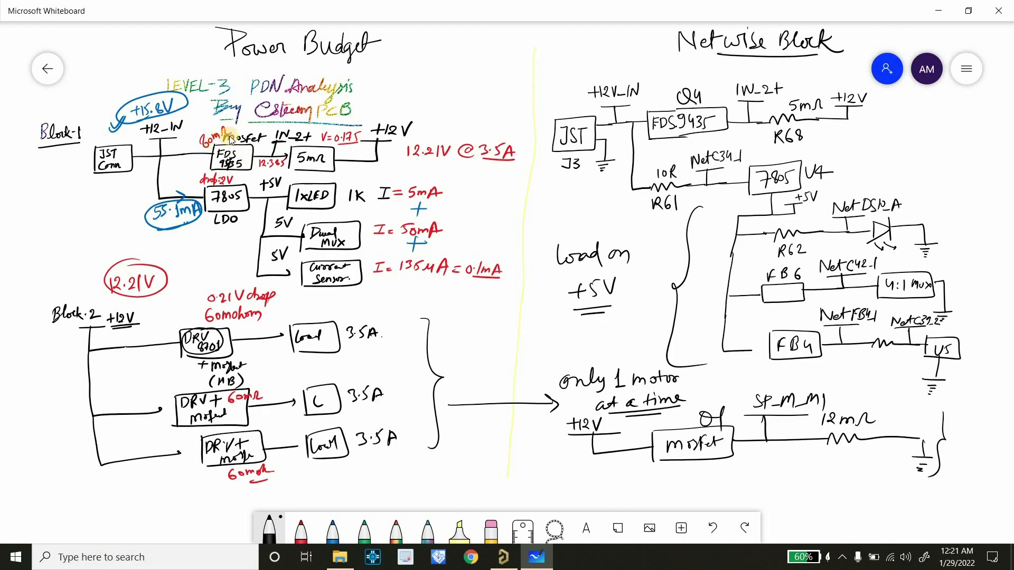
pyautogui.hotkey('alt', 'Tab')
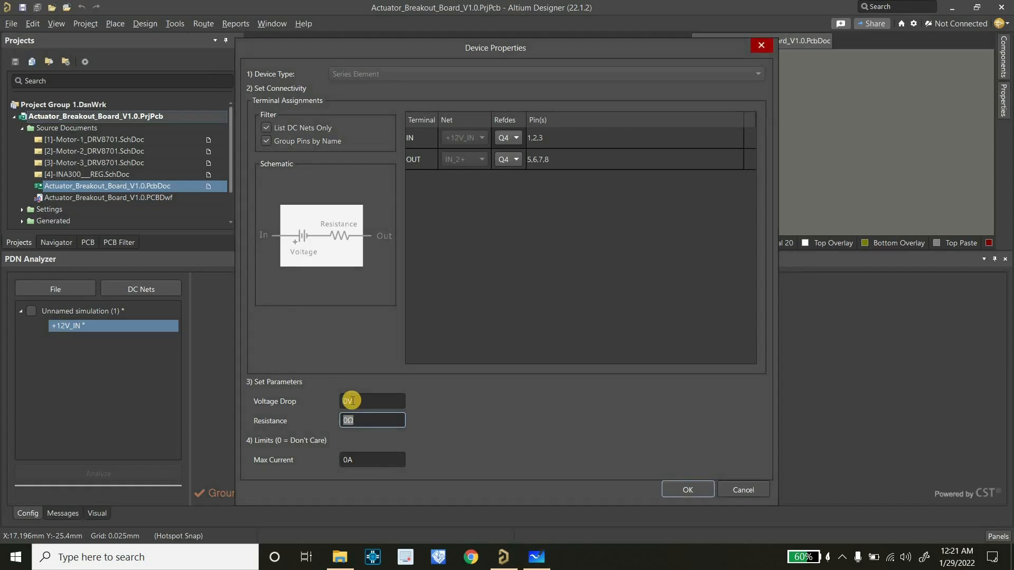
pyautogui.write('80m')
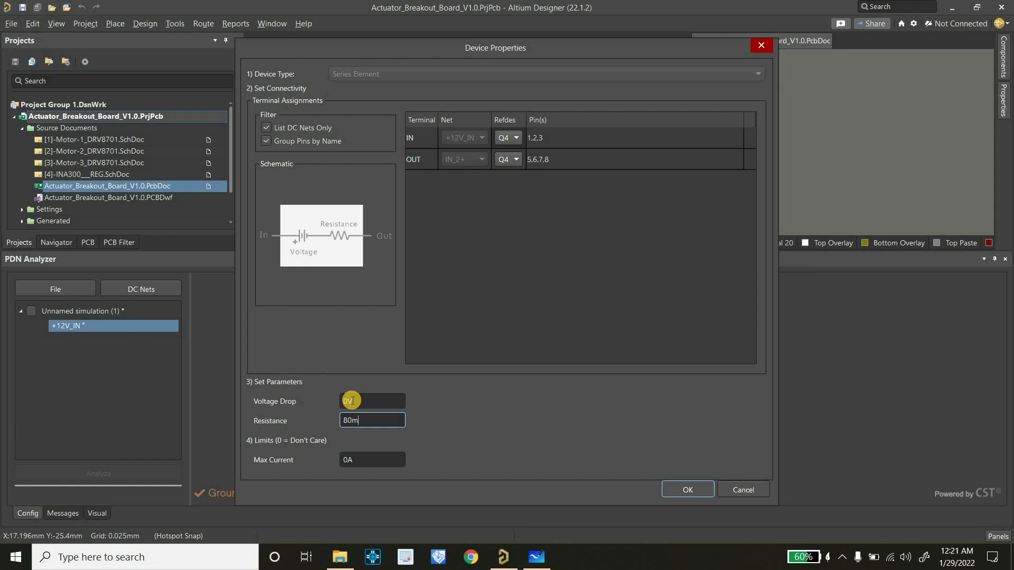
pyautogui.click(357, 459)
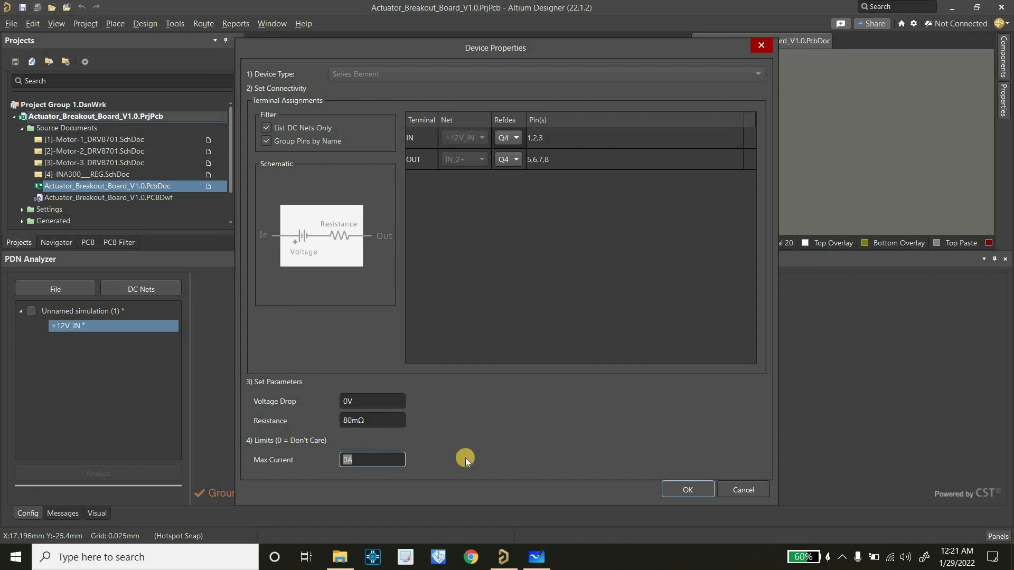
pyautogui.click(676, 486)
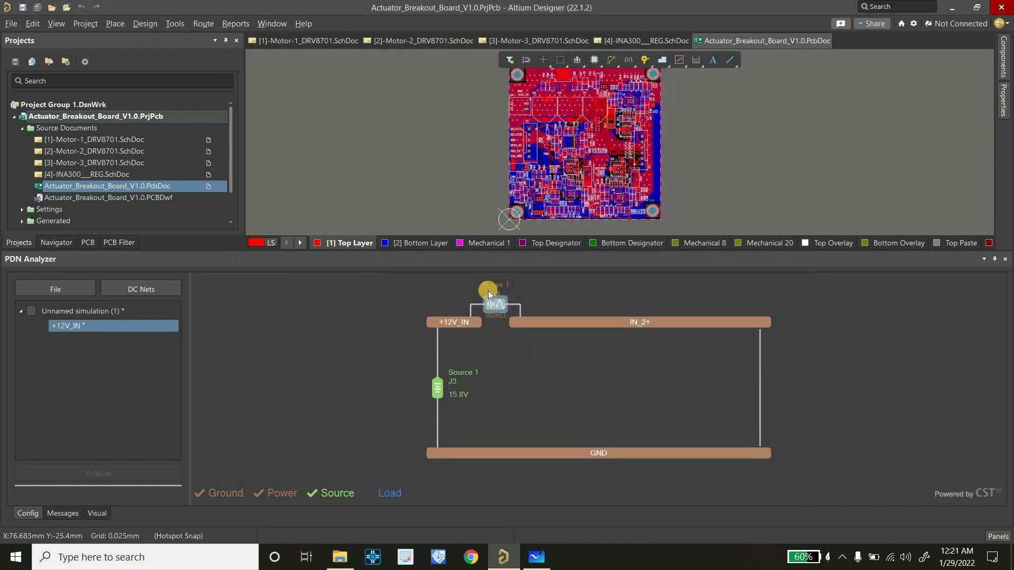
# Check the shunt resistor stage in Microsoft Whiteboard, and extend the IN_2+ net to +12V in Altium Designer
pyautogui.click(537, 557)
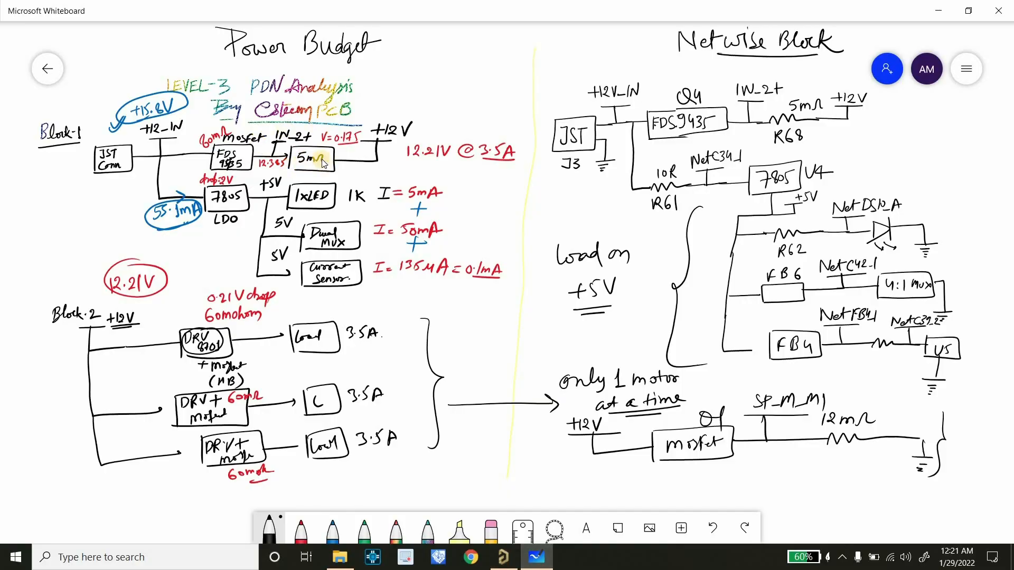
pyautogui.hotkey('alt', 'Tab')
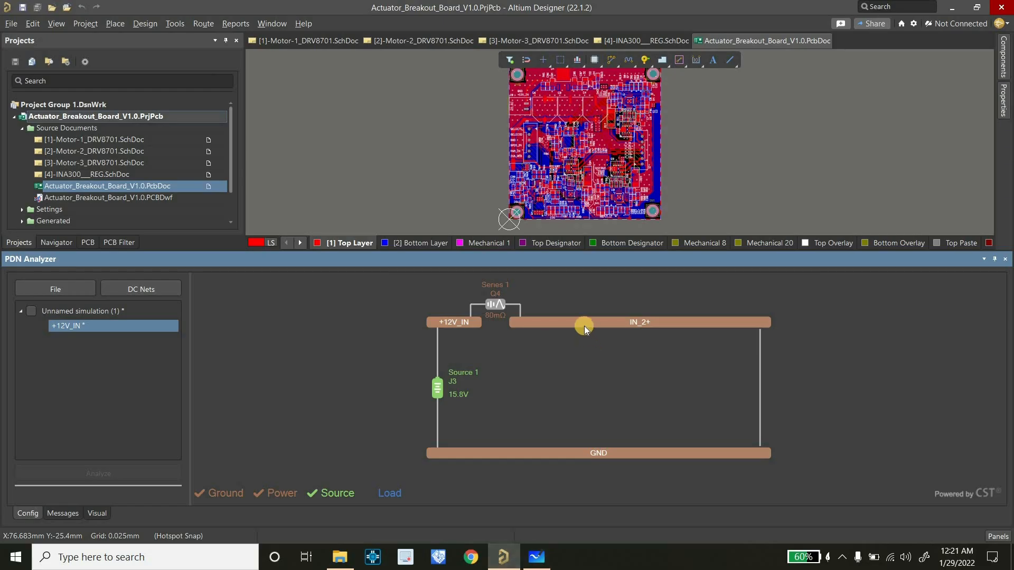
pyautogui.rightClick(584, 325)
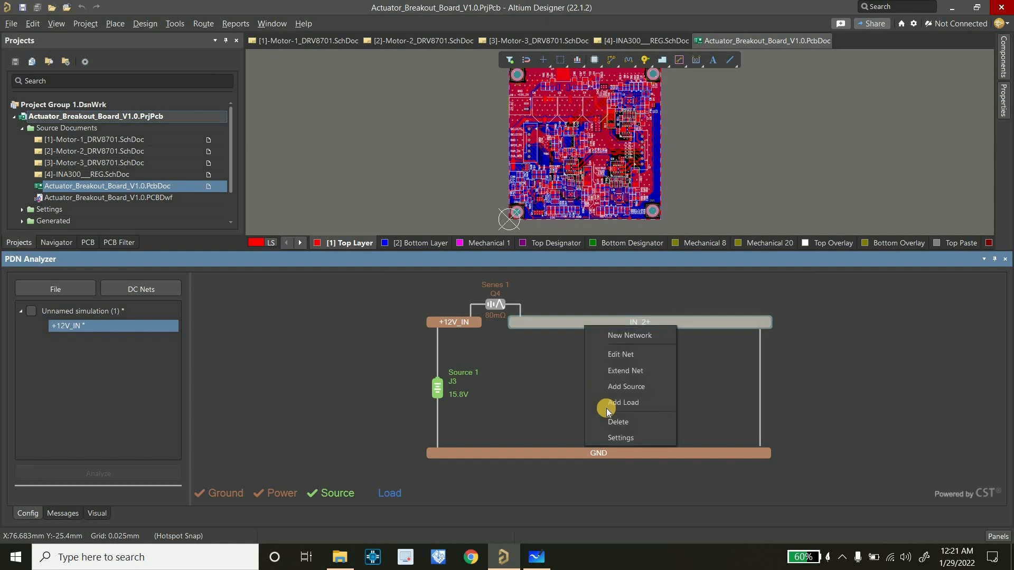
pyautogui.click(614, 371)
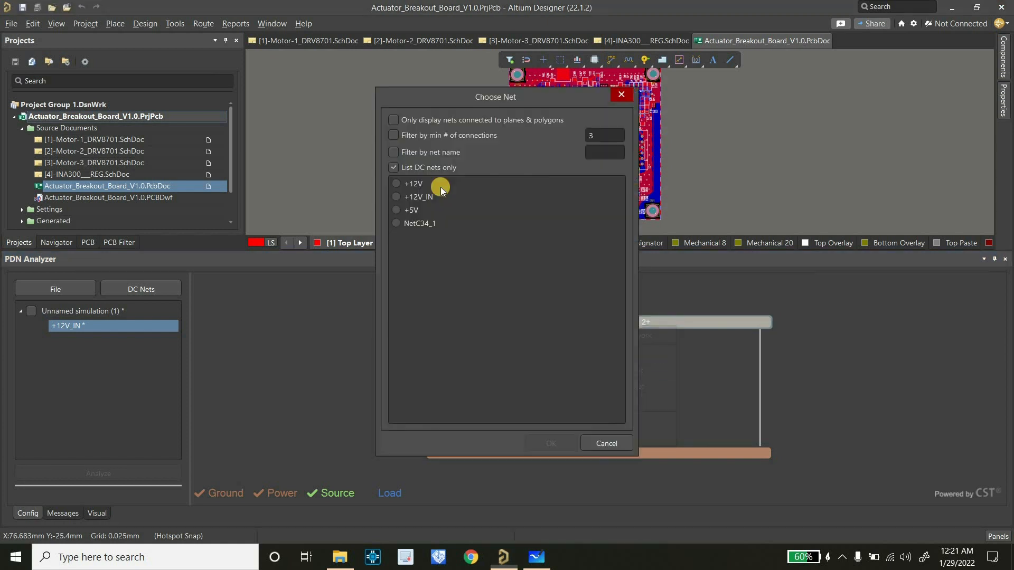
pyautogui.click(395, 185)
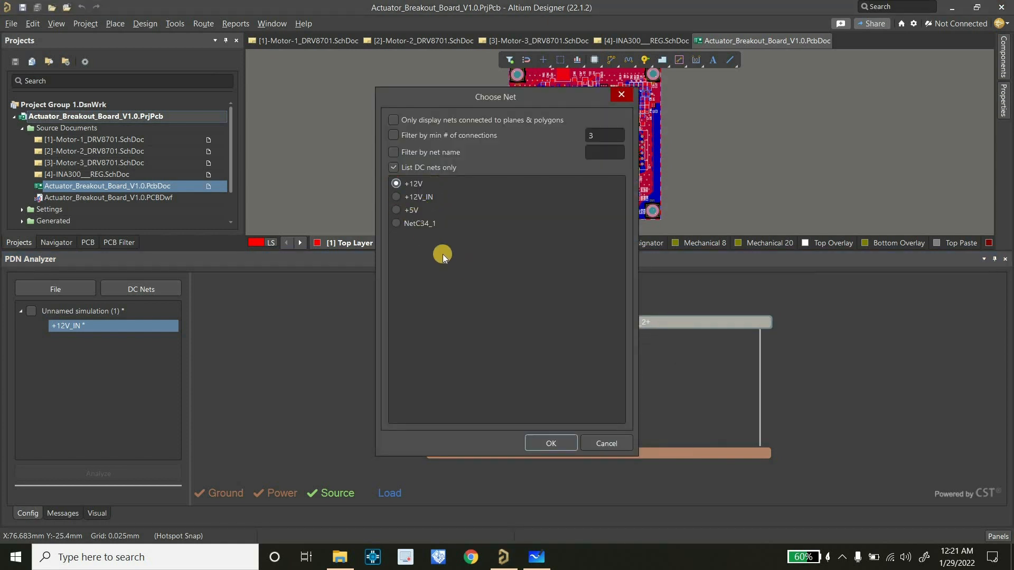
pyautogui.click(549, 444)
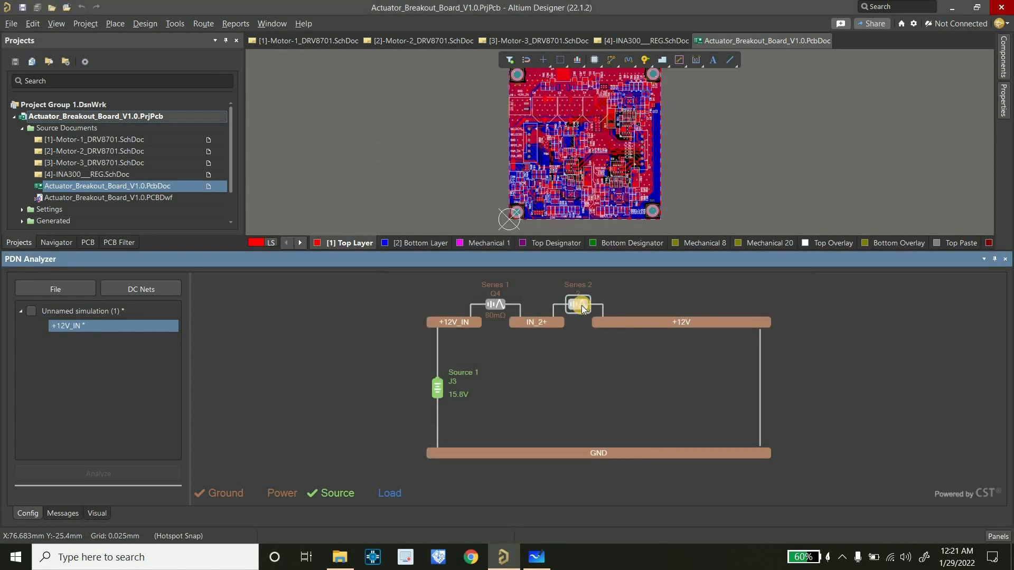
# Assign R68 to the series element between IN_2+ and +12V and set its resistance to 5 mΩ
pyautogui.doubleClick(580, 305)
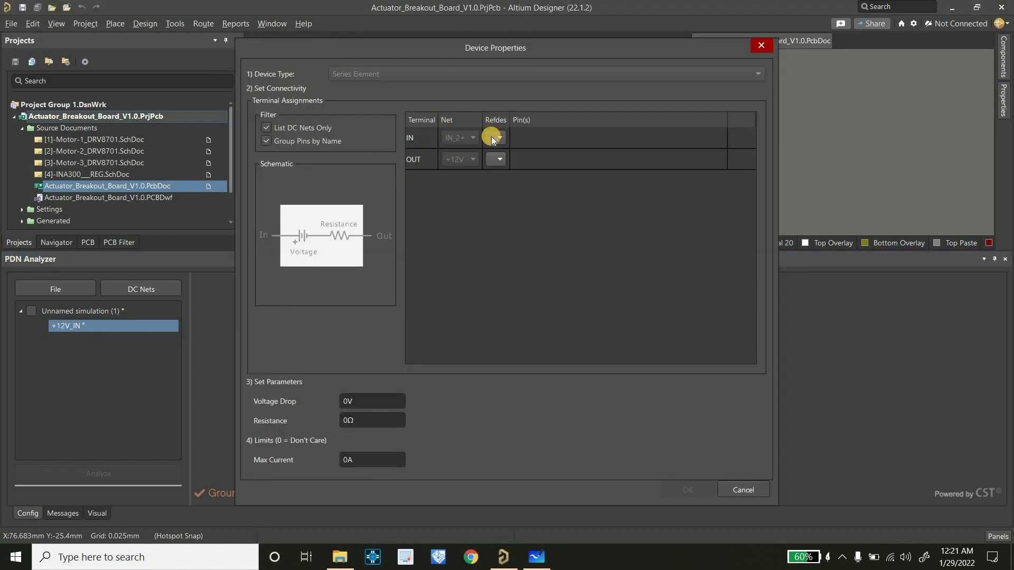
pyautogui.click(492, 138)
pyautogui.click(497, 179)
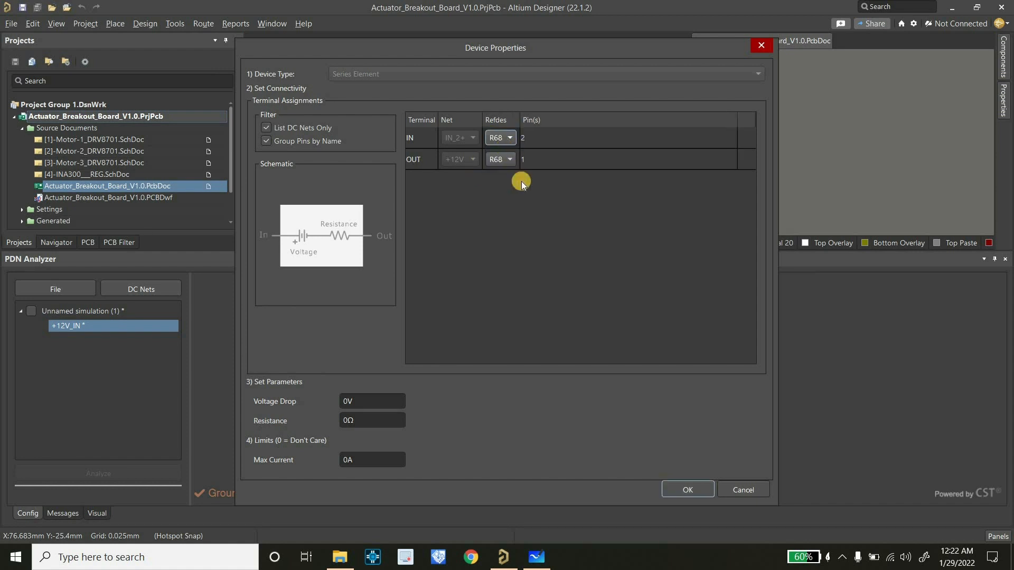
pyautogui.click(375, 422)
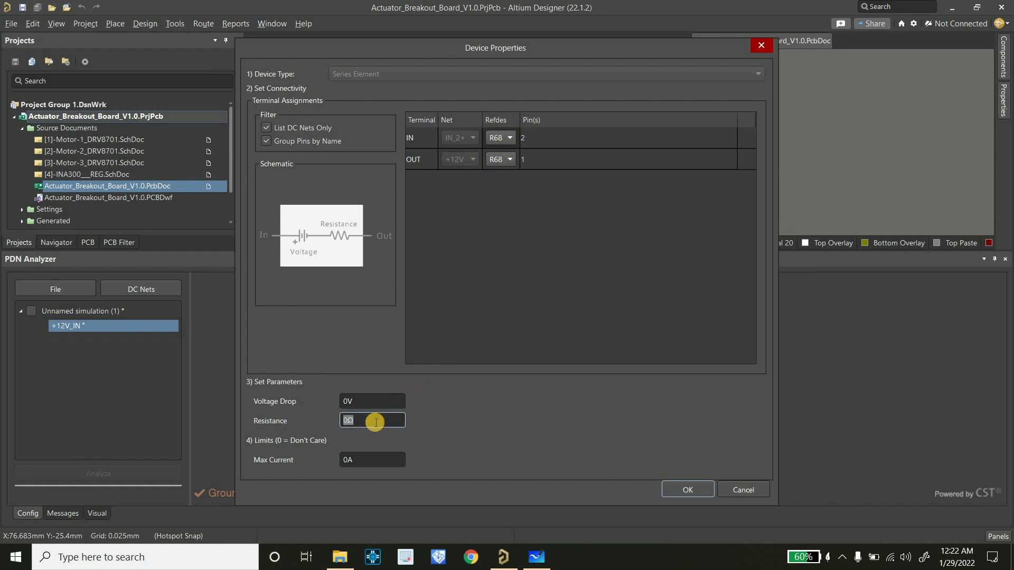
pyautogui.write('5m')
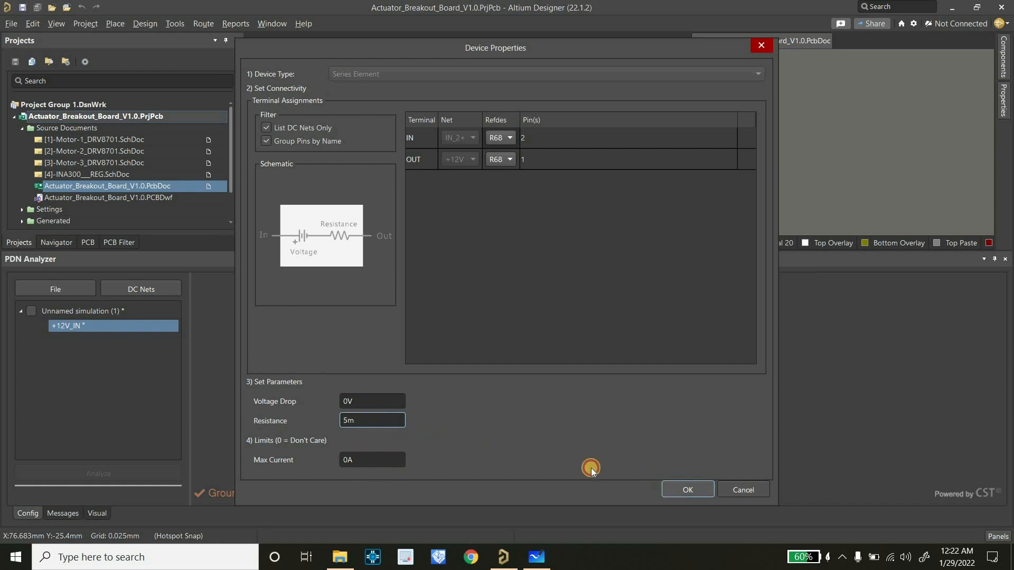
pyautogui.press('Return')
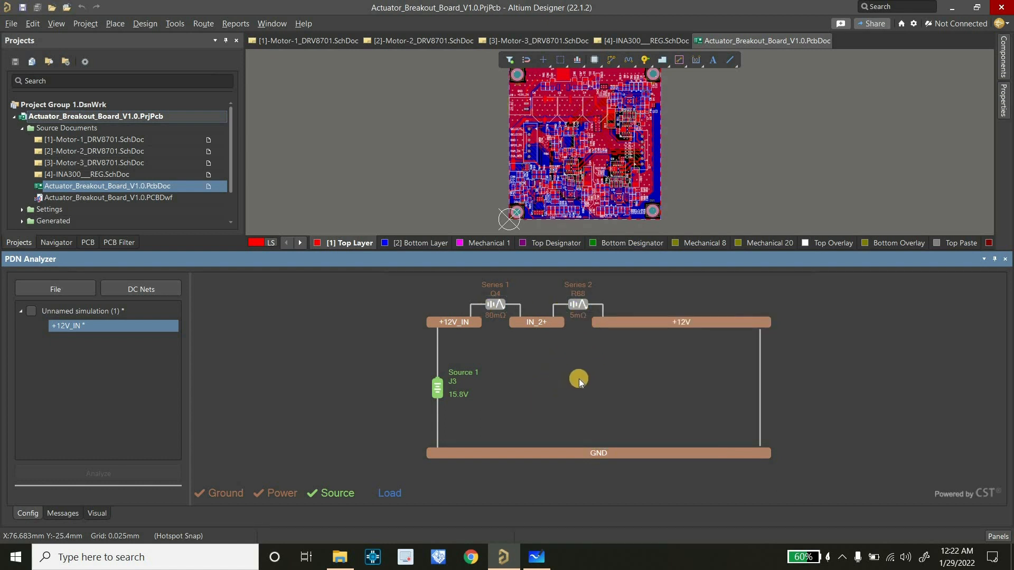
# Check the netwise block diagram in Microsoft Whiteboard, and add a load of type VRM (Linear) to the +12V_IN network in Altium Designer
pyautogui.click(536, 557)
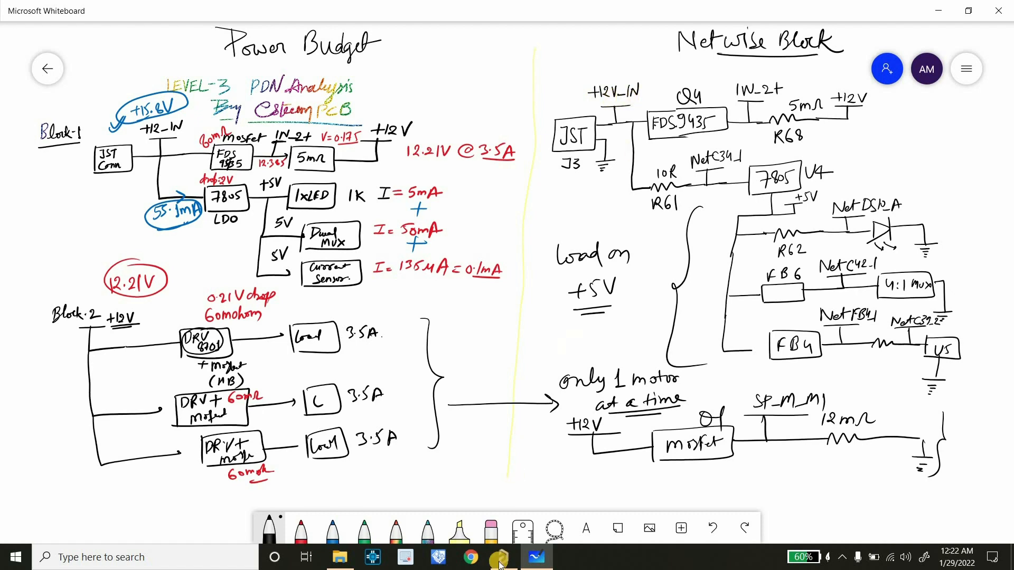
pyautogui.hotkey('alt', 'Tab')
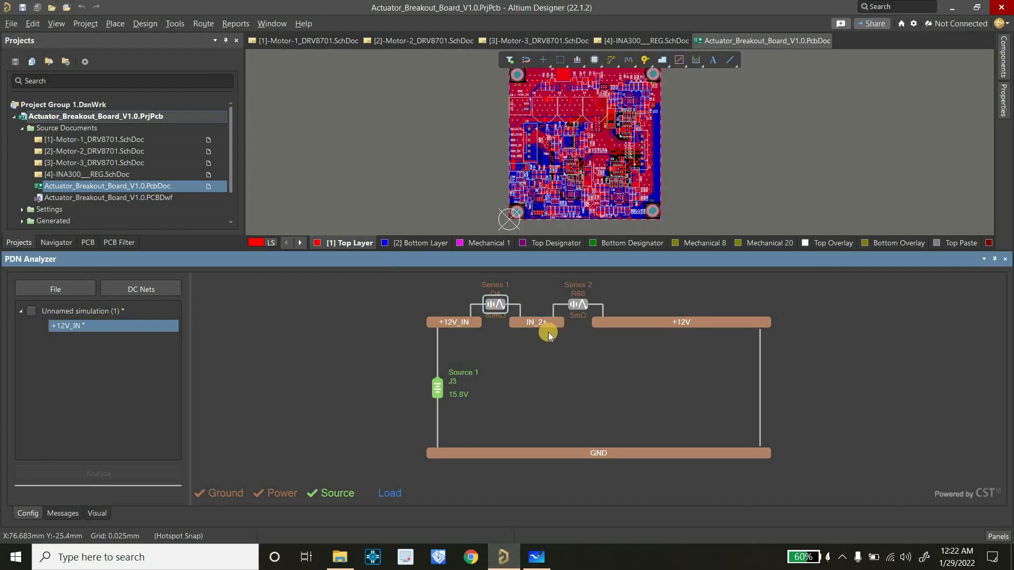
pyautogui.rightClick(537, 359)
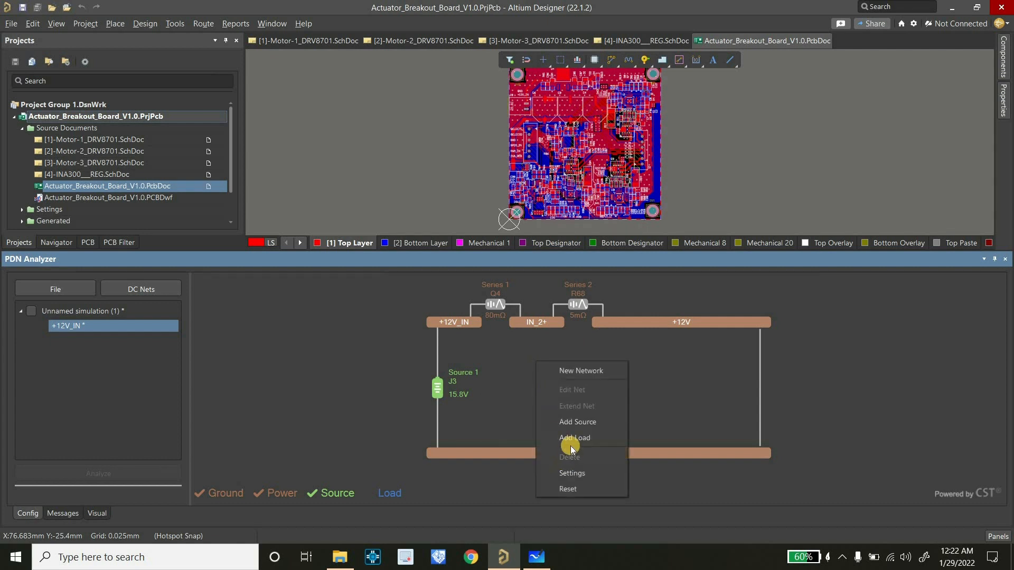
pyautogui.click(572, 439)
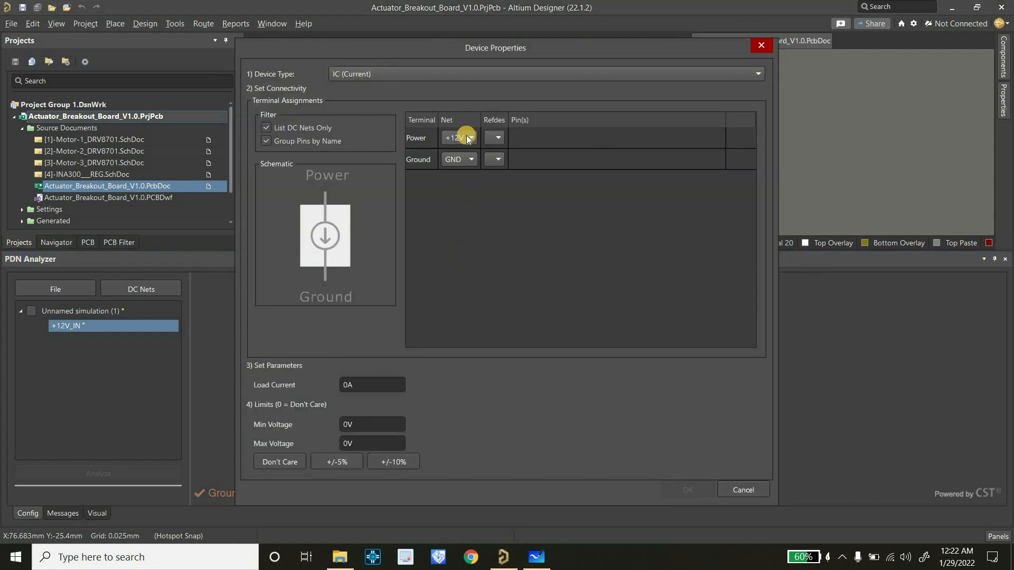
pyautogui.click(403, 76)
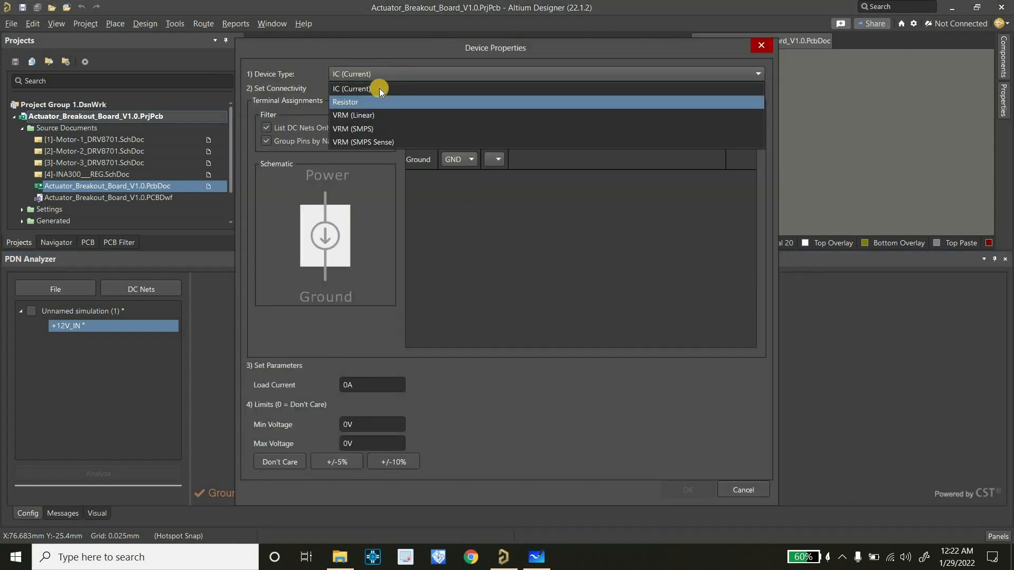
pyautogui.click(378, 117)
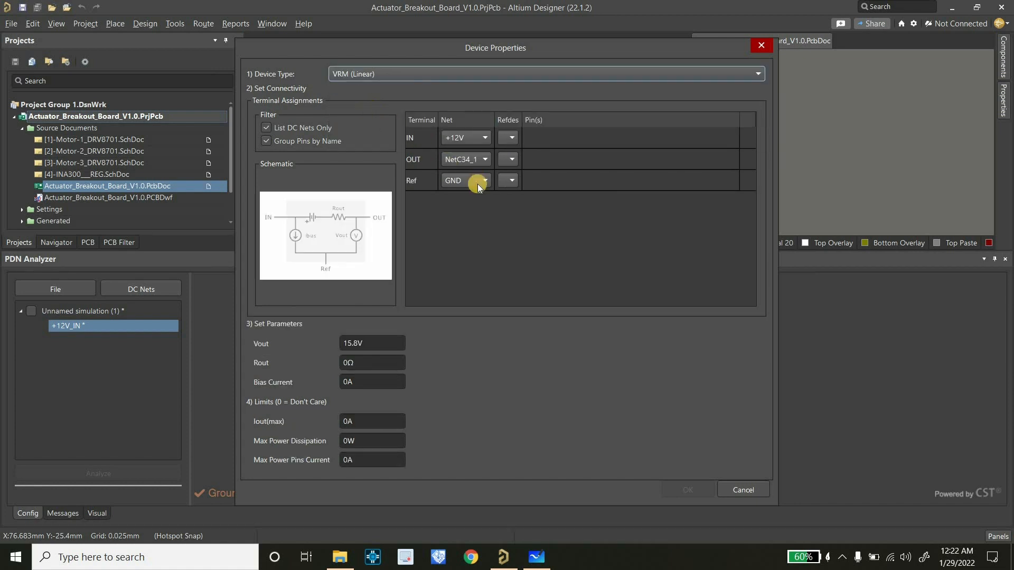
# Connect the linear VRM's IN terminal to +12V_IN at Q4 and its OUT terminal to +5V at U4
pyautogui.click(478, 138)
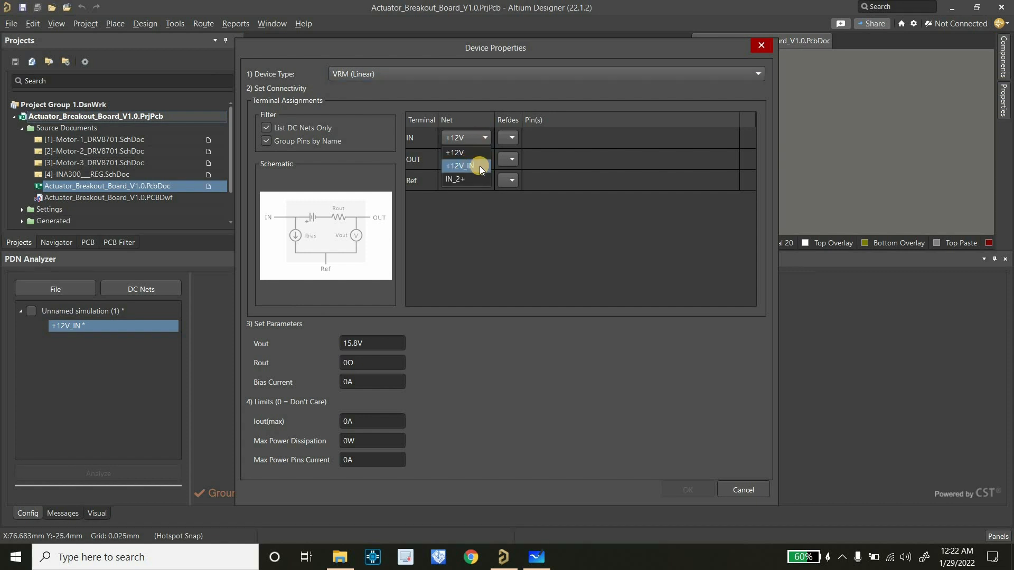
pyautogui.click(480, 165)
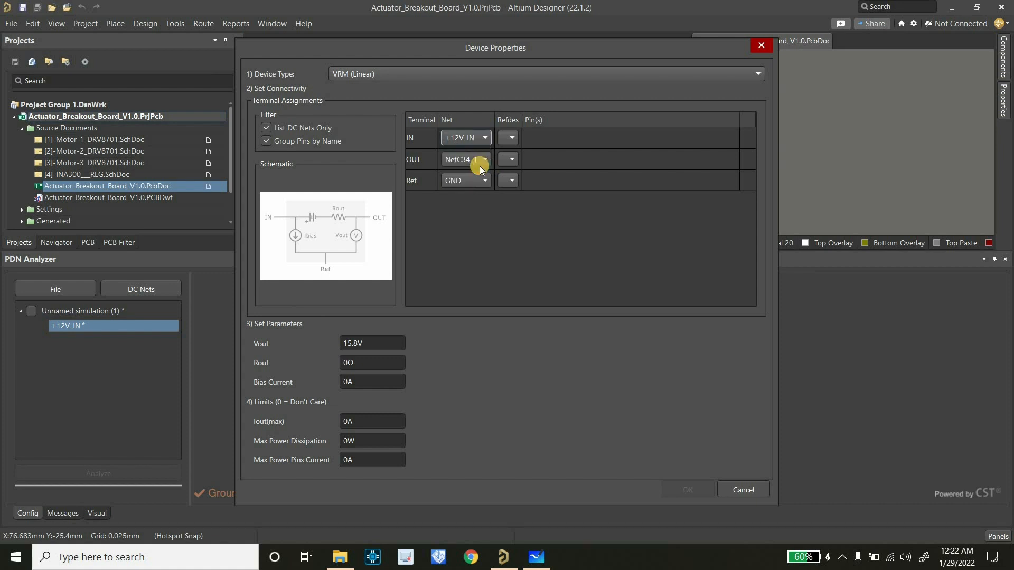
pyautogui.click(506, 139)
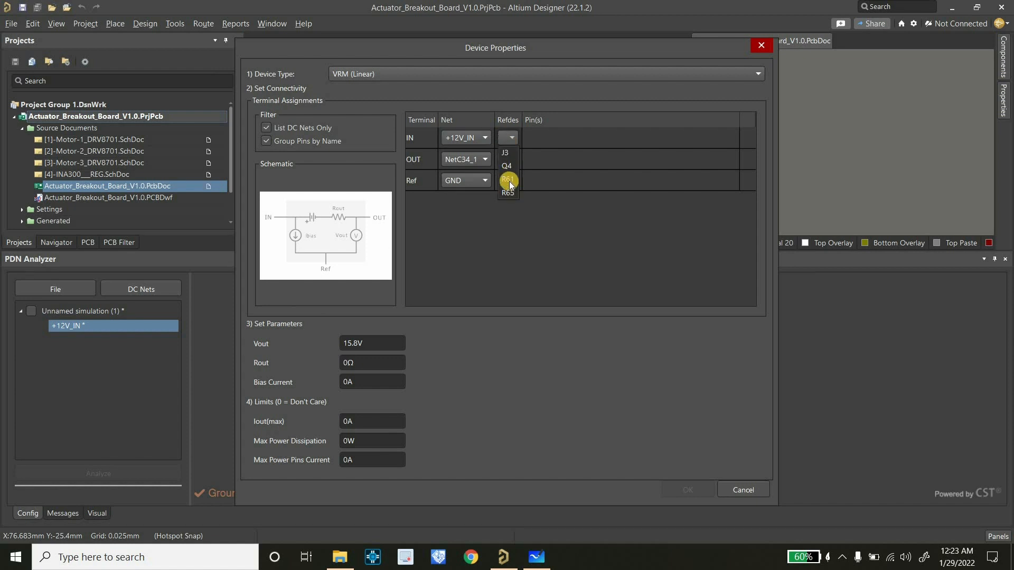
pyautogui.click(507, 166)
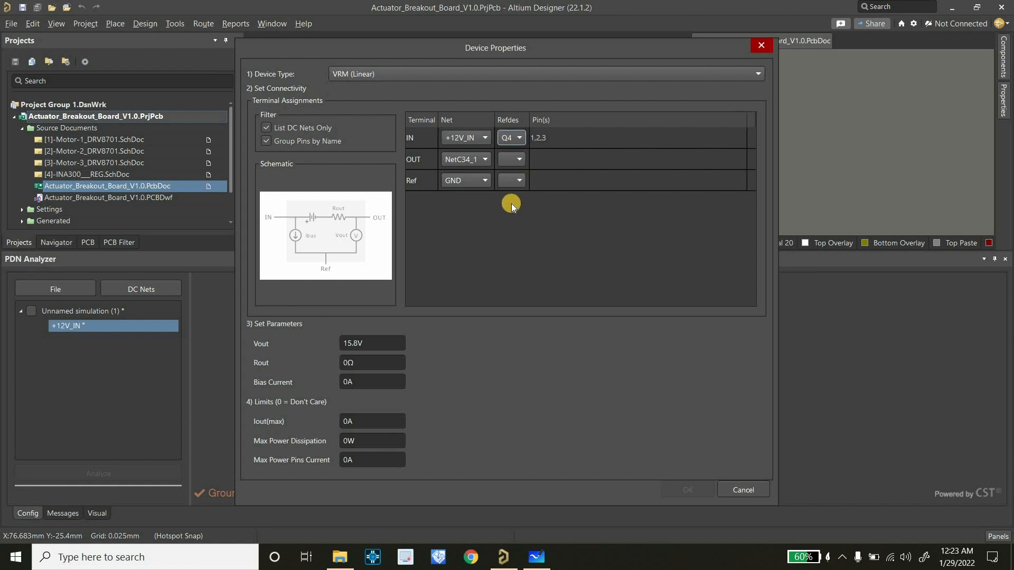
pyautogui.click(475, 159)
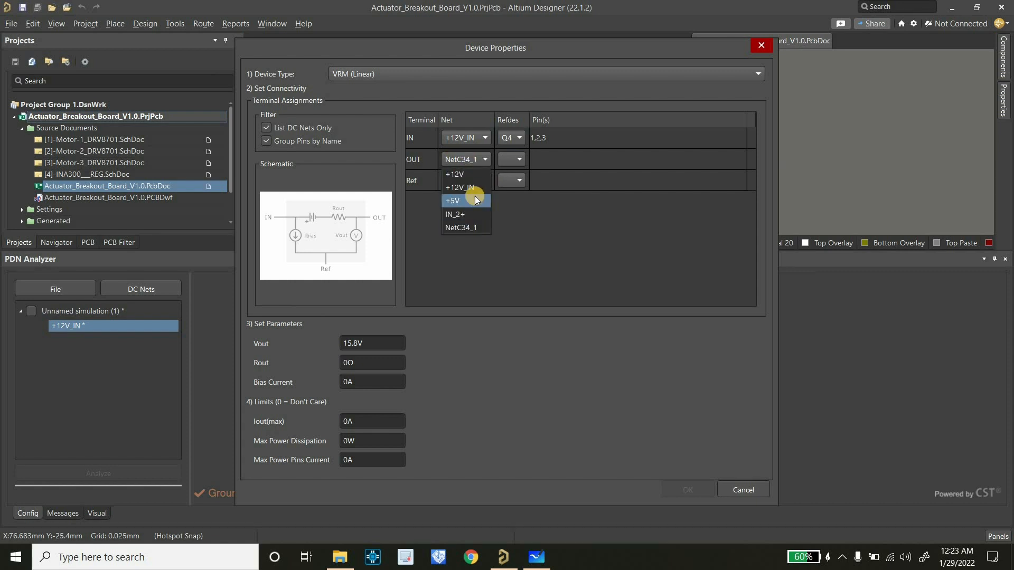
pyautogui.click(481, 192)
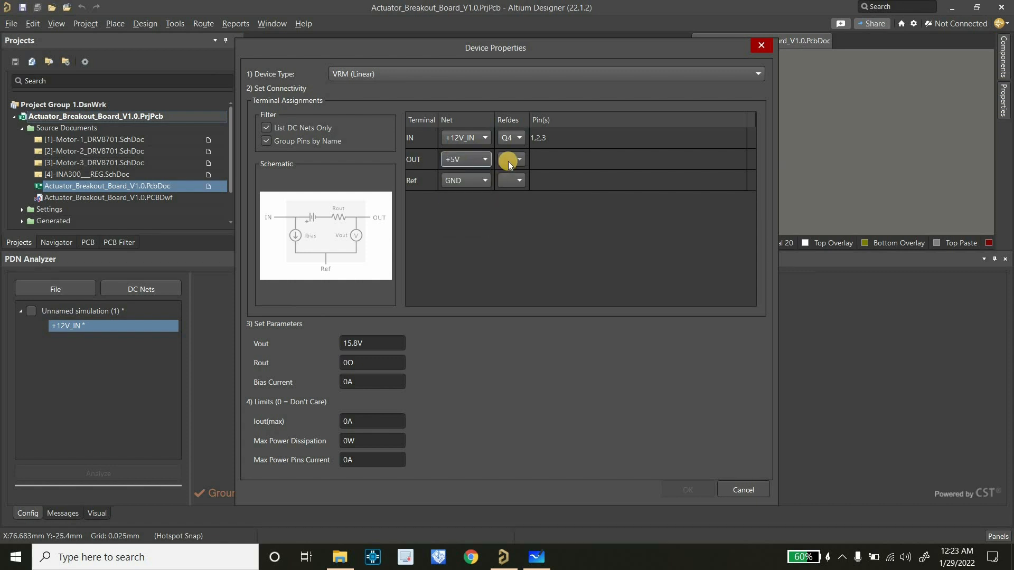
pyautogui.click(510, 161)
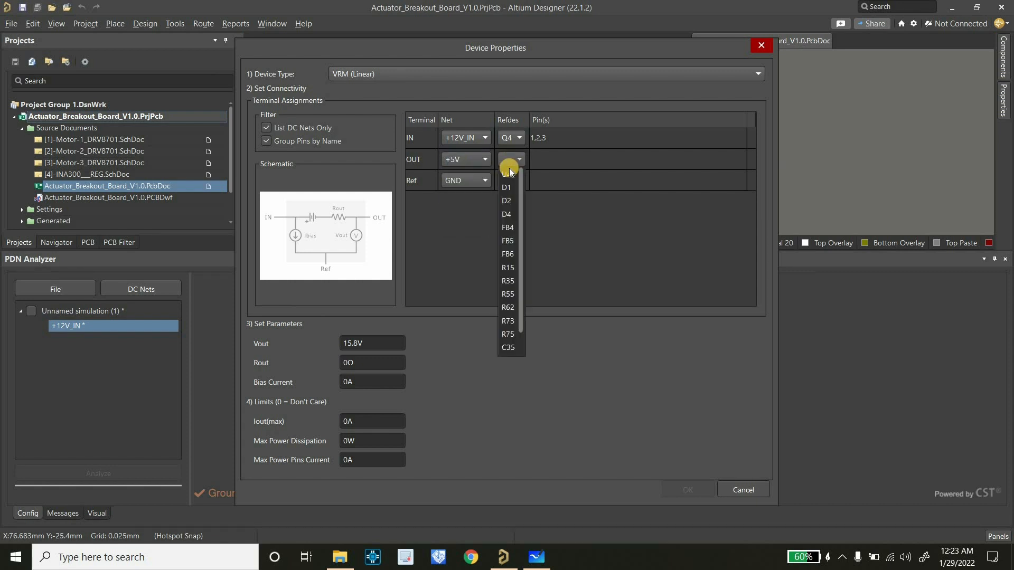
pyautogui.click(505, 174)
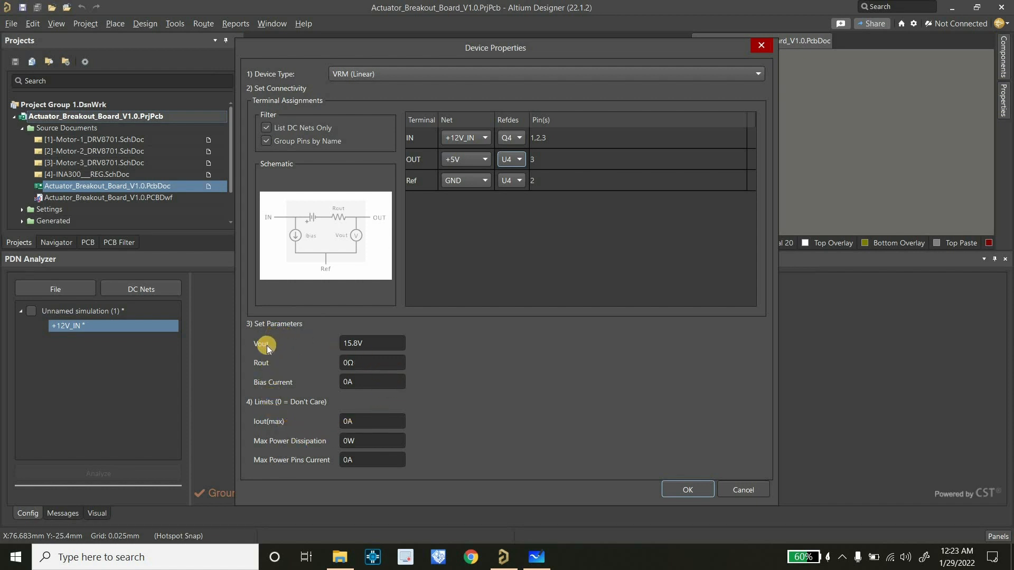
# Set the linear VRM's Vout to 5 V, Iout(max) to 1 A and maximum power dissipation to 2 W, and accept the device properties
pyautogui.doubleClick(372, 345)
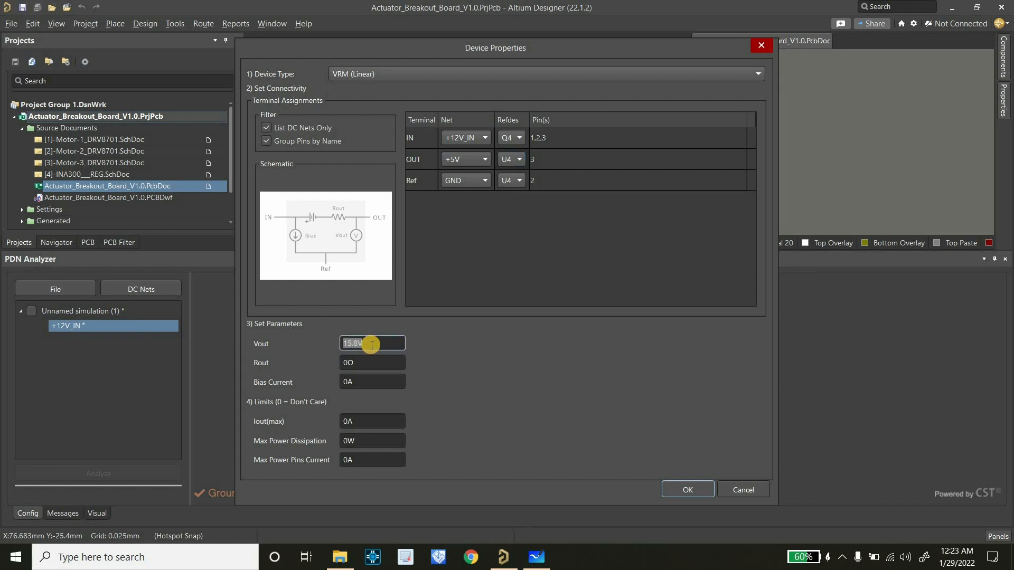
pyautogui.write('5V')
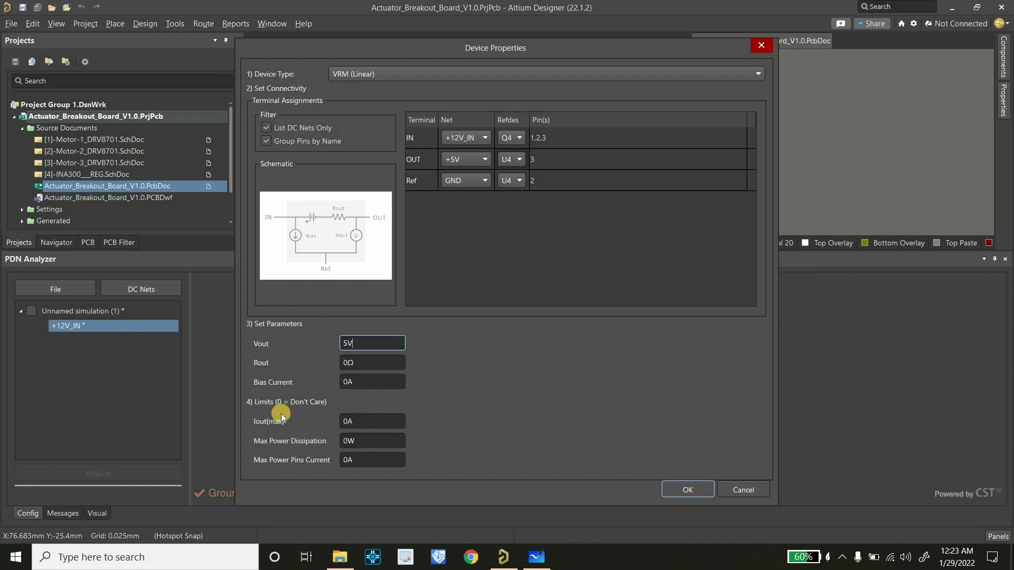
pyautogui.click(353, 422)
pyautogui.write('1')
pyautogui.click(355, 438)
pyautogui.write('2W')
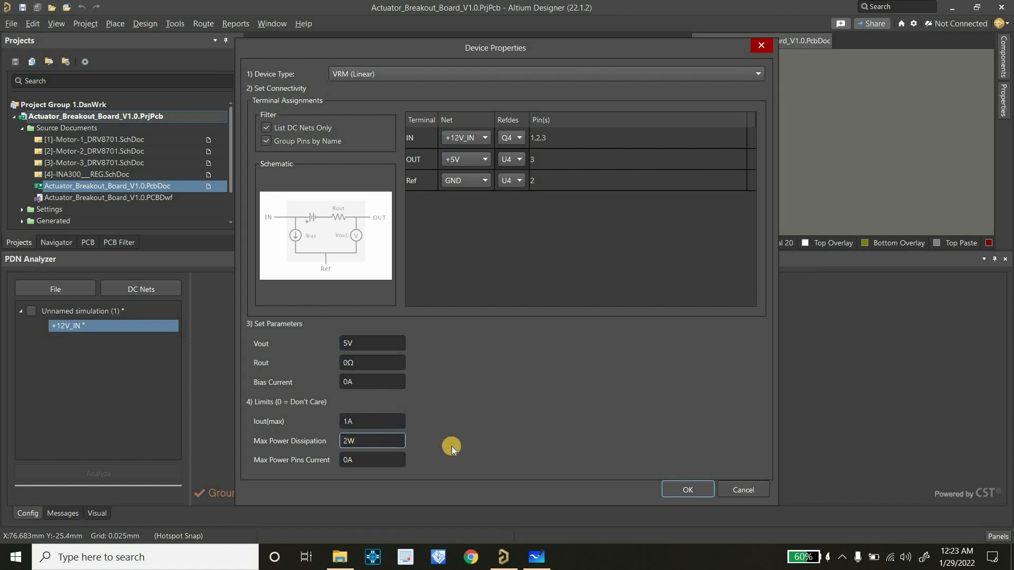
pyautogui.click(671, 487)
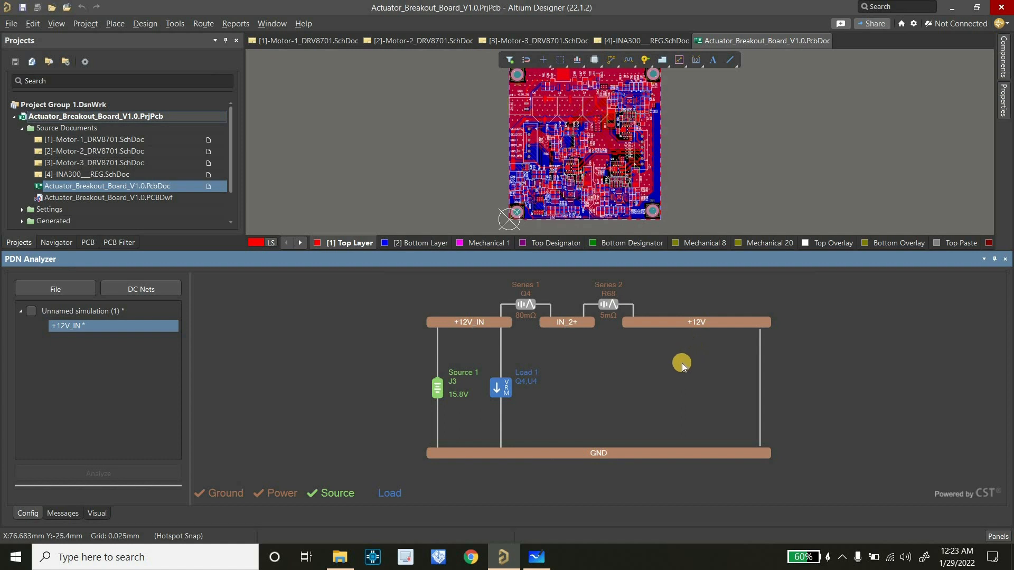
# Add an IC (Current) load to the +12V net, assigning Q1 to its power terminal and R14 to its ground terminal
pyautogui.rightClick(693, 326)
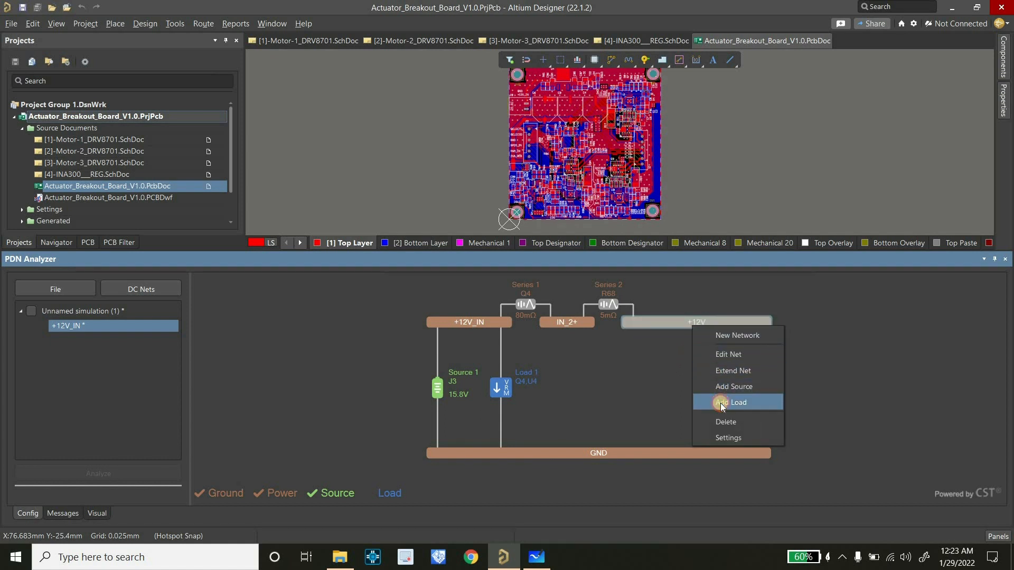
pyautogui.click(722, 403)
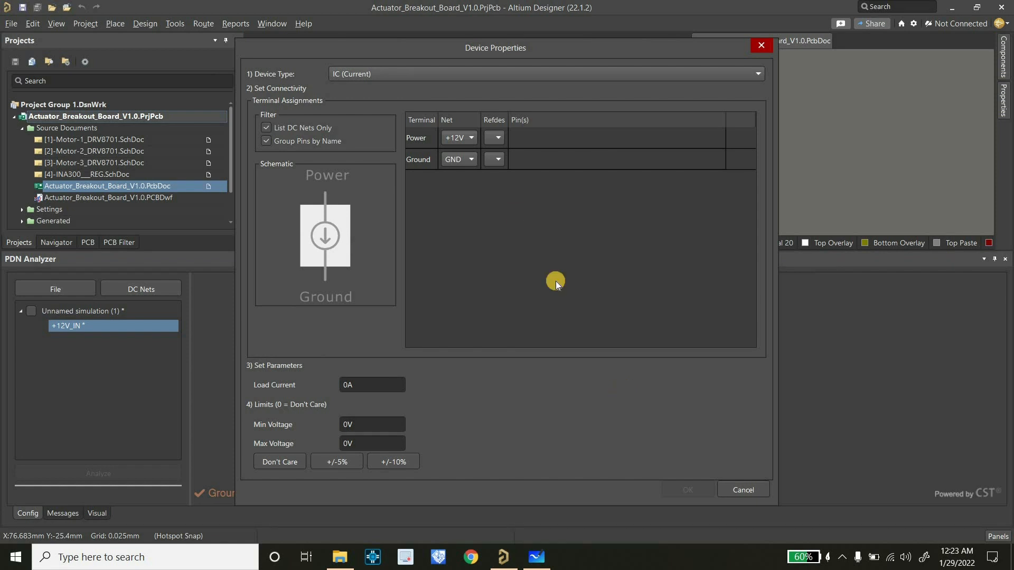
pyautogui.click(432, 75)
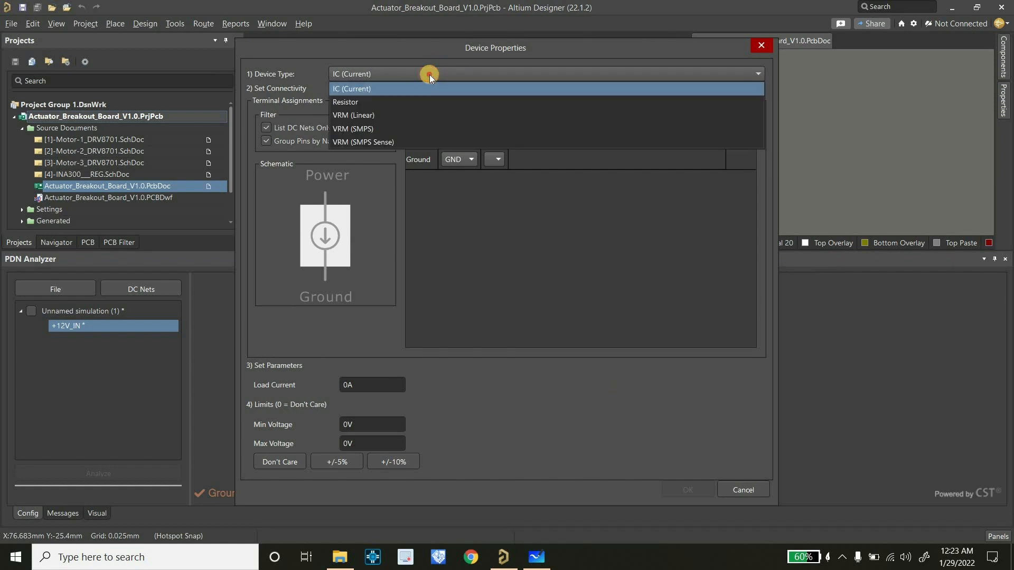
pyautogui.click(500, 150)
pyautogui.click(494, 138)
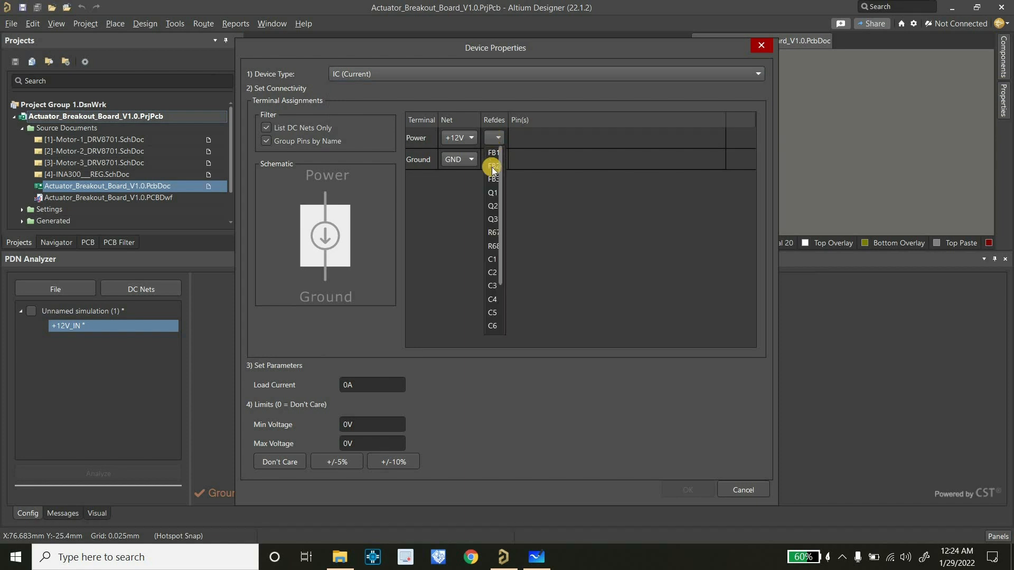
pyautogui.click(490, 193)
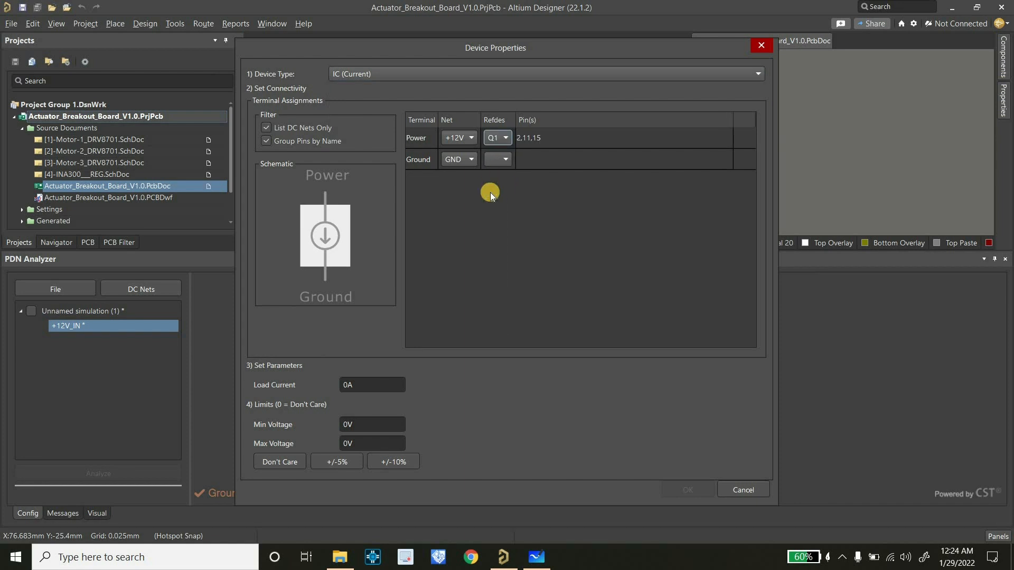
pyautogui.click(500, 160)
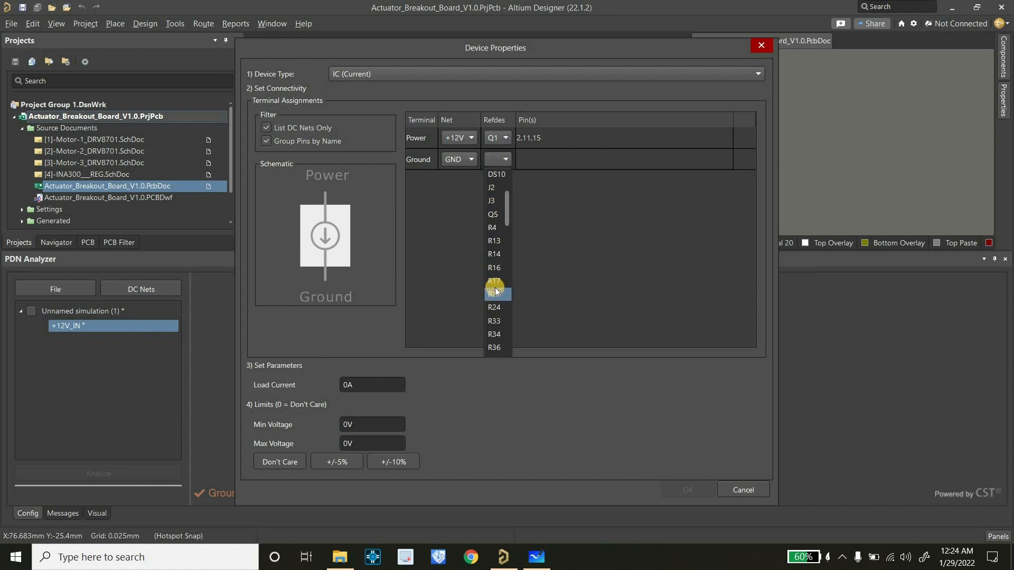
pyautogui.click(493, 254)
# Set the Q1/R14 load current to 3.5 A with voltage limits at Don't Care, and accept the device properties
pyautogui.click(384, 382)
pyautogui.write('3.5')
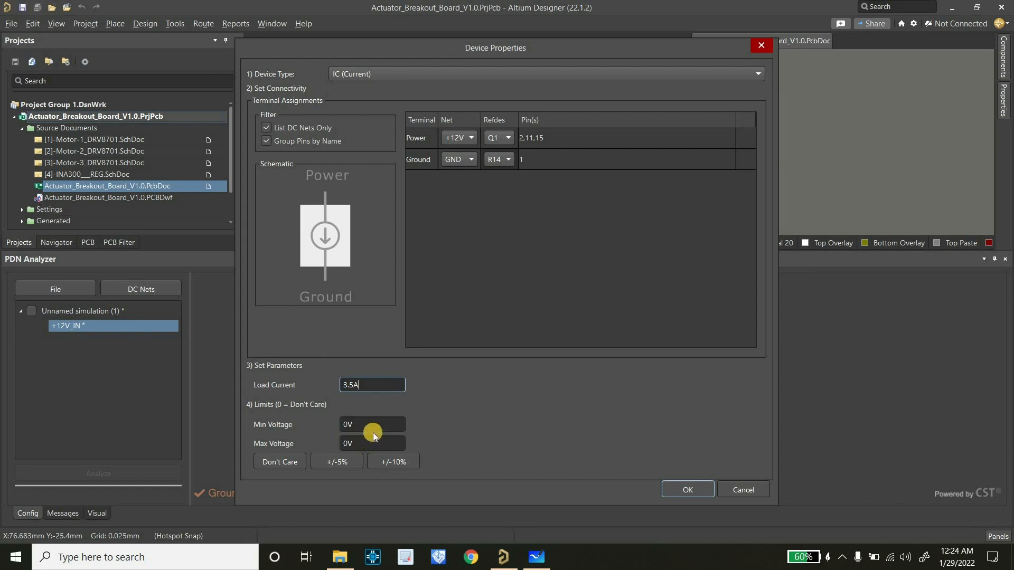
pyautogui.click(338, 463)
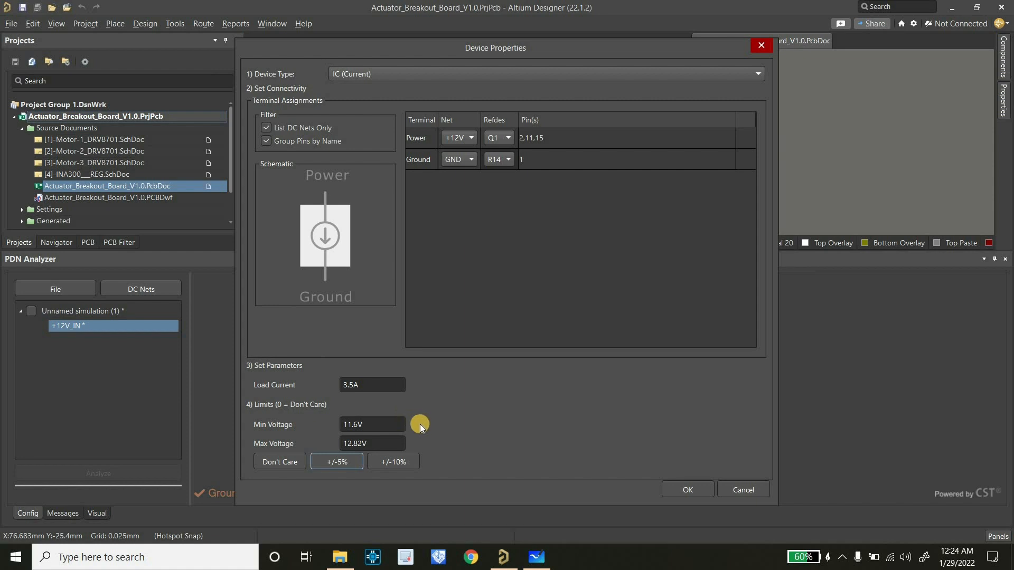
pyautogui.click(297, 463)
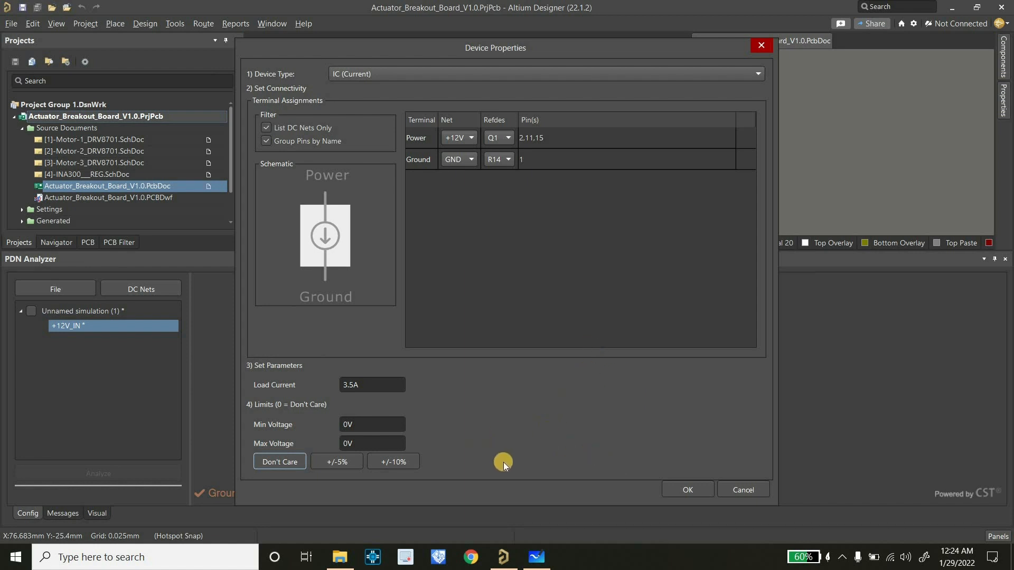
pyautogui.click(689, 490)
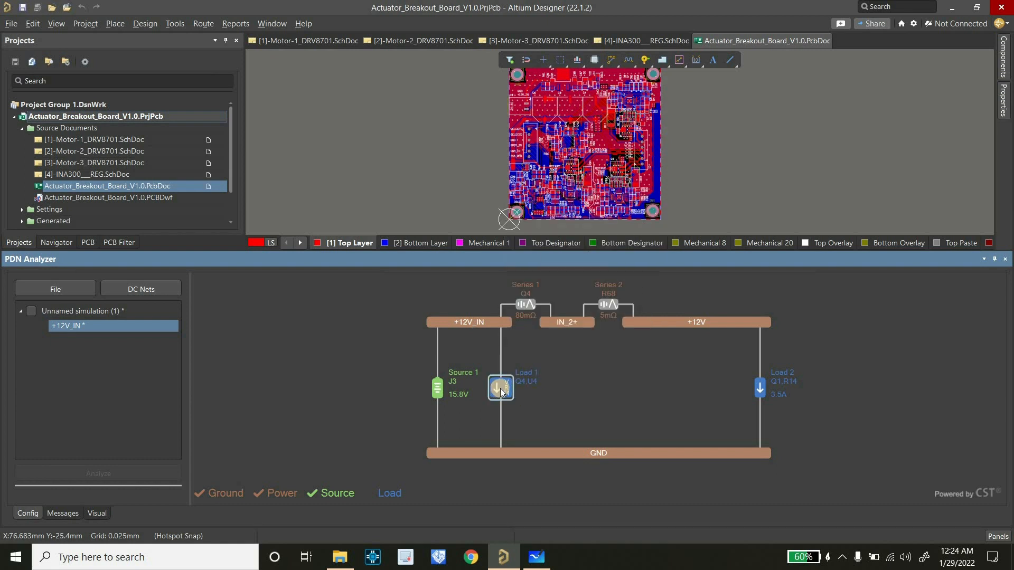
# Add the VRM load between +12V_IN and GND to a new network
pyautogui.moveTo(500, 392)
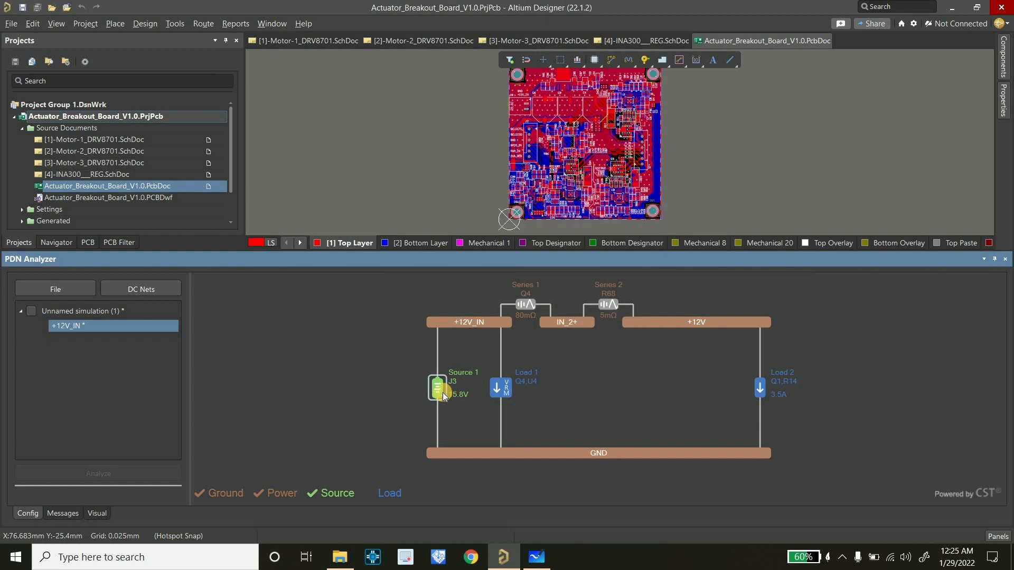
pyautogui.rightClick(501, 379)
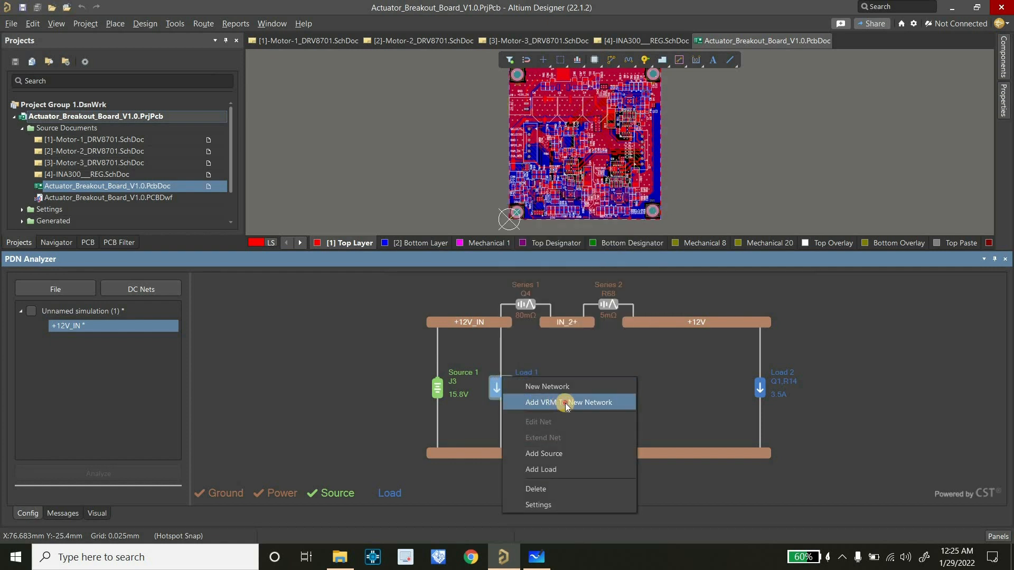
pyautogui.click(547, 404)
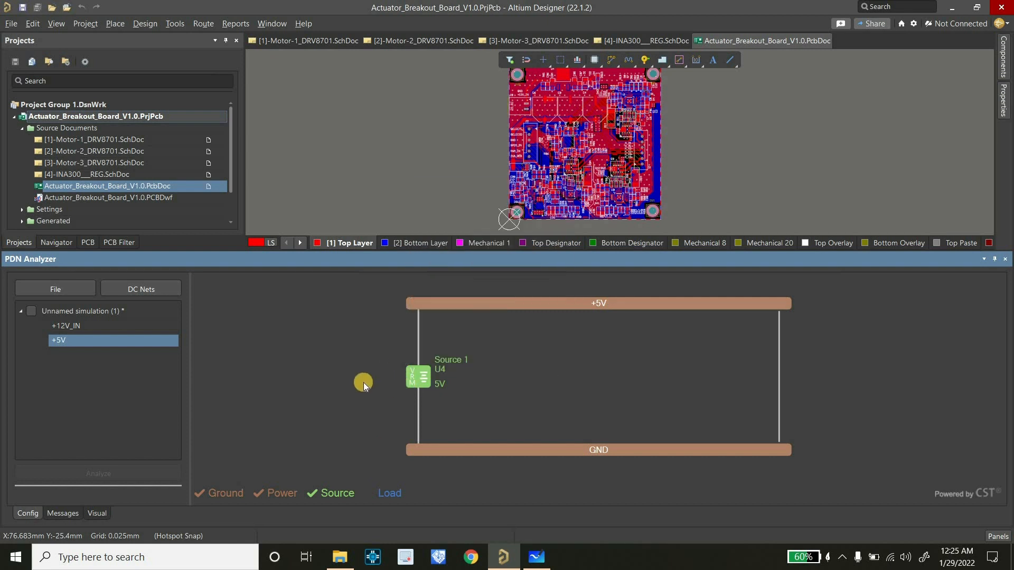
# Add a Resistor load to the +5V network, assigning R62 to its power terminal and DS10 to its ground terminal
pyautogui.rightClick(780, 351)
pyautogui.click(818, 427)
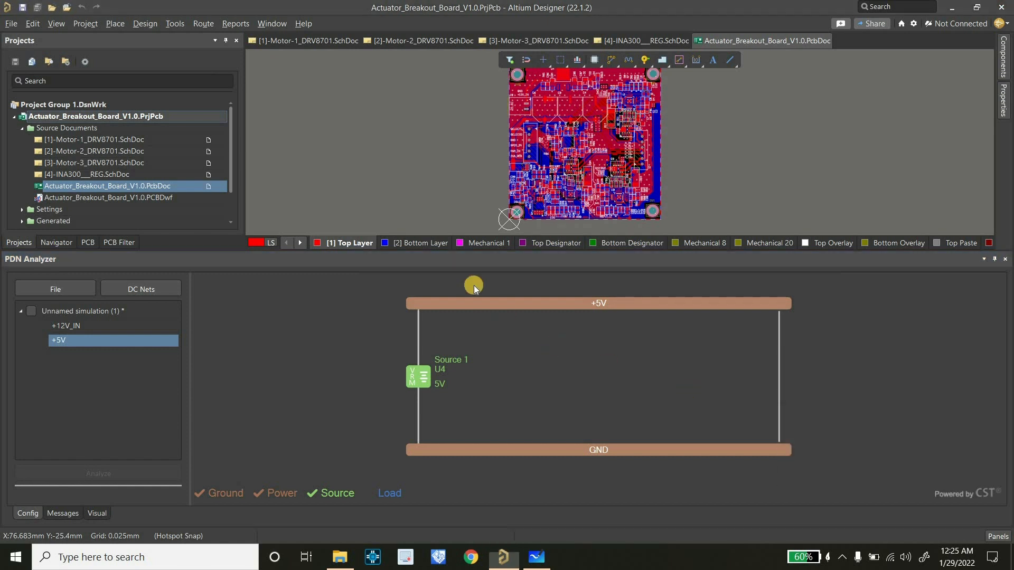
pyautogui.click(361, 75)
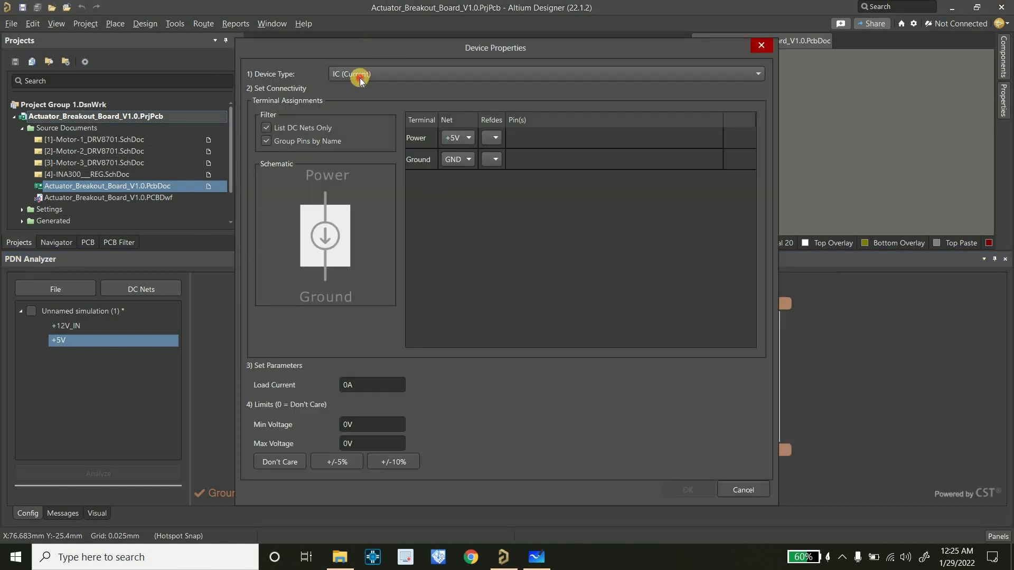
pyautogui.click(362, 101)
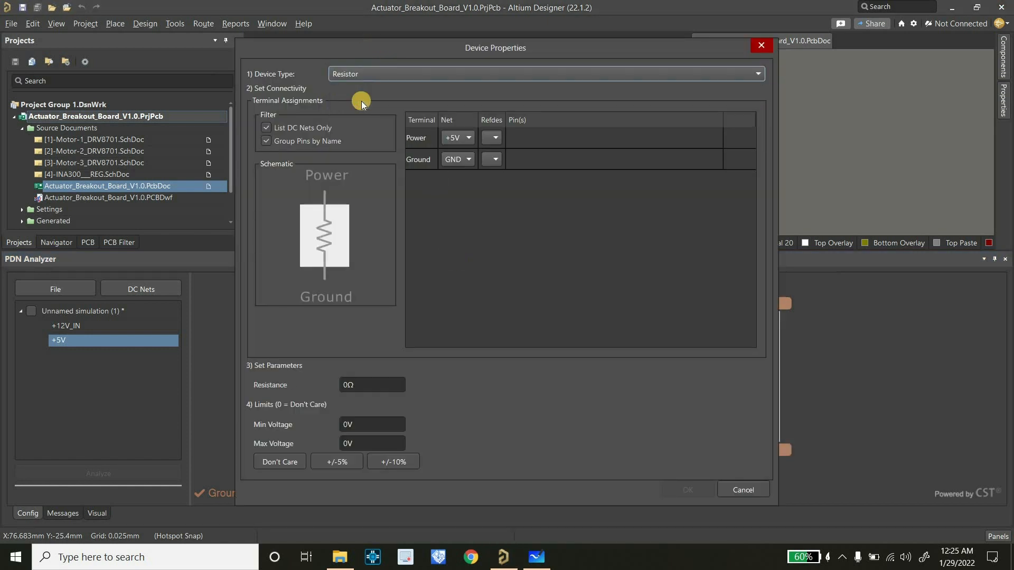
pyautogui.click(493, 140)
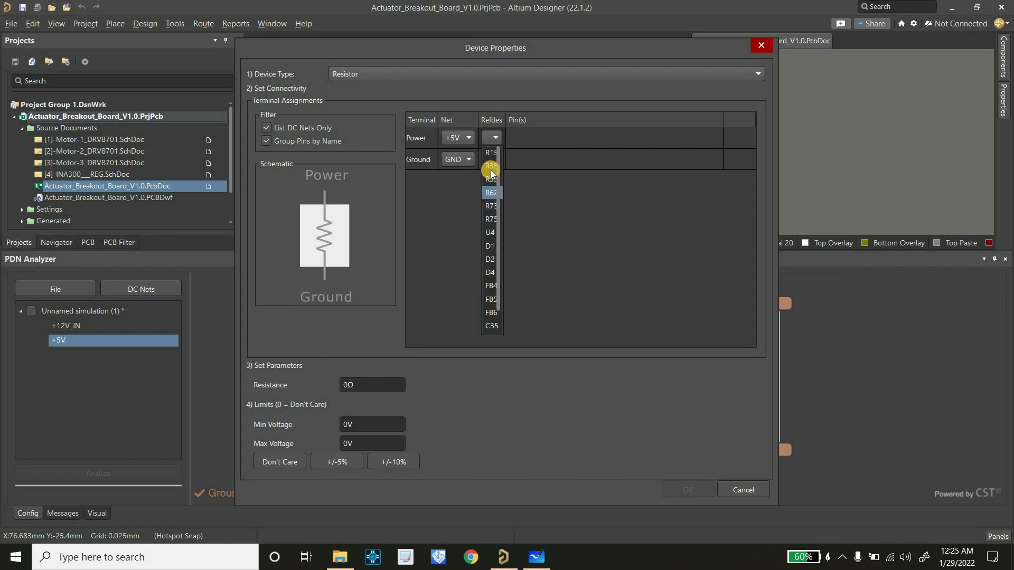
pyautogui.click(491, 192)
pyautogui.click(490, 162)
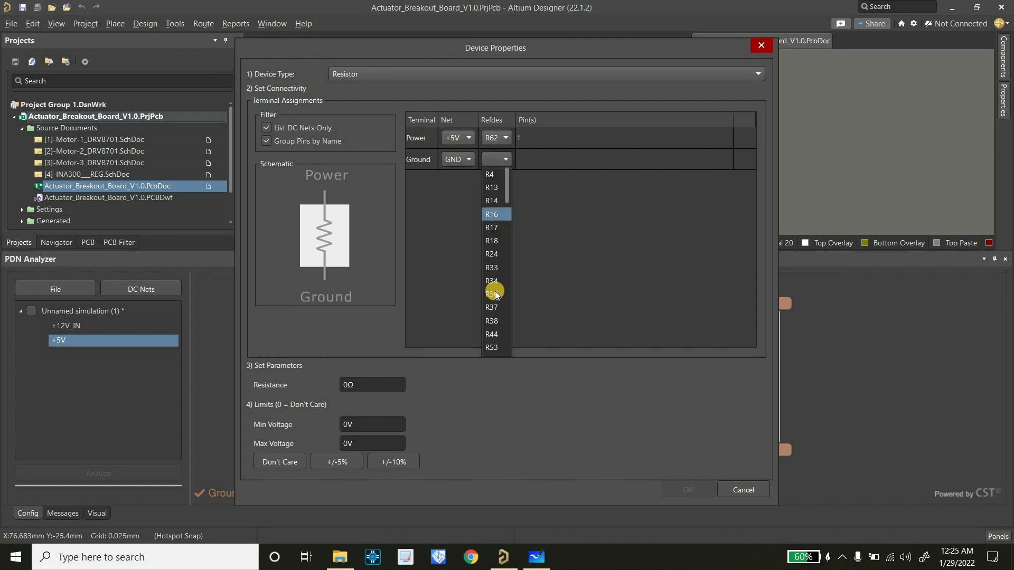
pyautogui.scroll(-3, 495, 322)
pyautogui.scroll(-5, 498, 330)
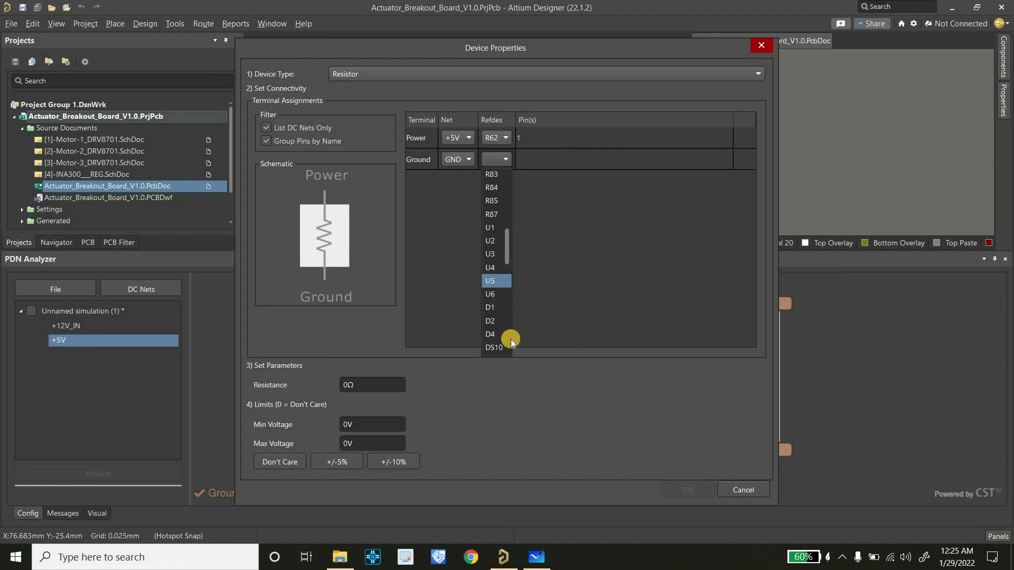
pyautogui.click(492, 308)
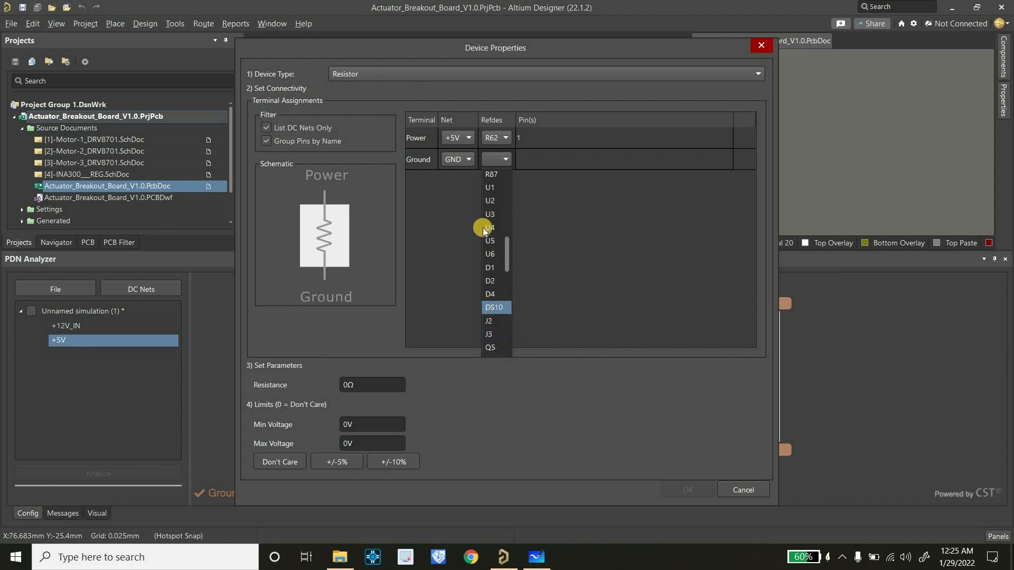
# Set the R62/DS10 load's resistance to 1 kΩ and accept the device properties
pyautogui.click(364, 385)
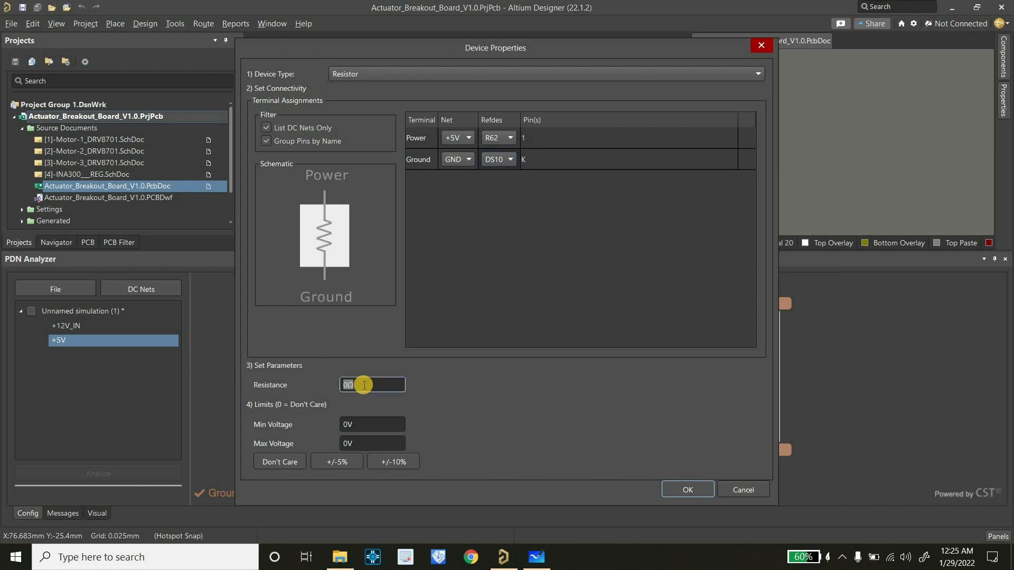
pyautogui.write('1K')
pyautogui.click(347, 424)
pyautogui.click(351, 443)
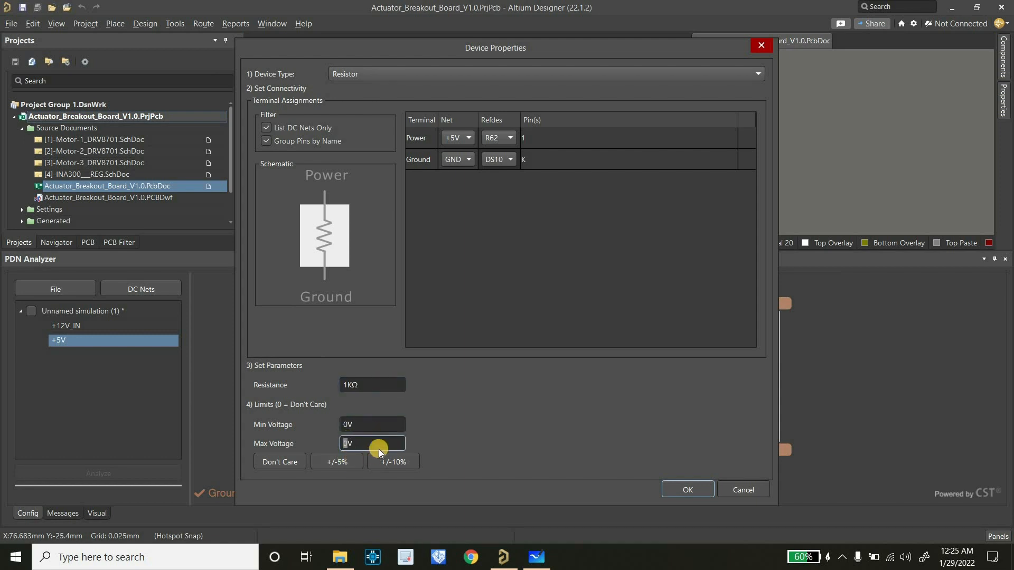
pyautogui.click(688, 490)
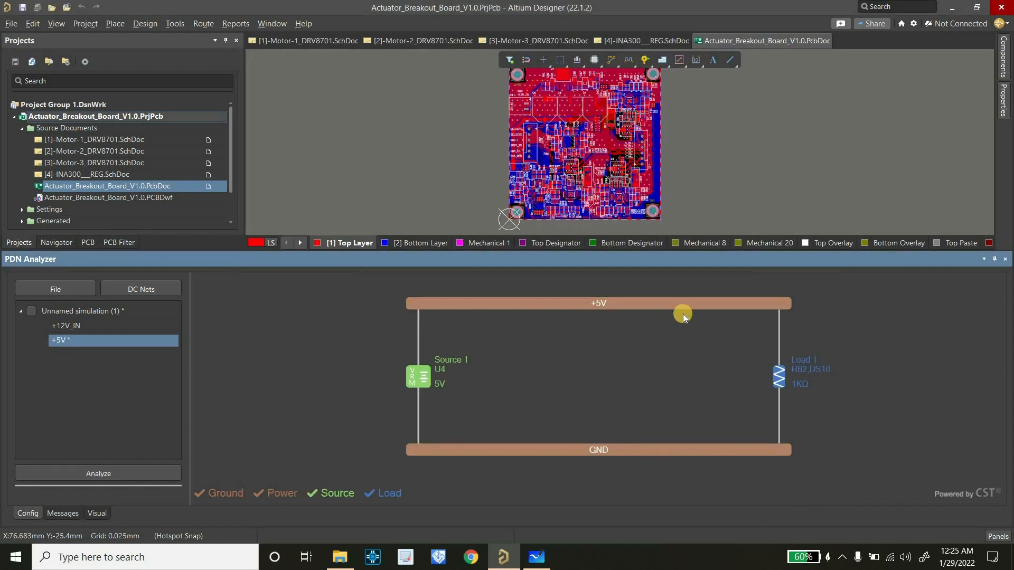
# Add an IC (Current) load to the +5V net, assigning FB6 to its power terminal and U6 to its ground terminal
pyautogui.rightClick(699, 309)
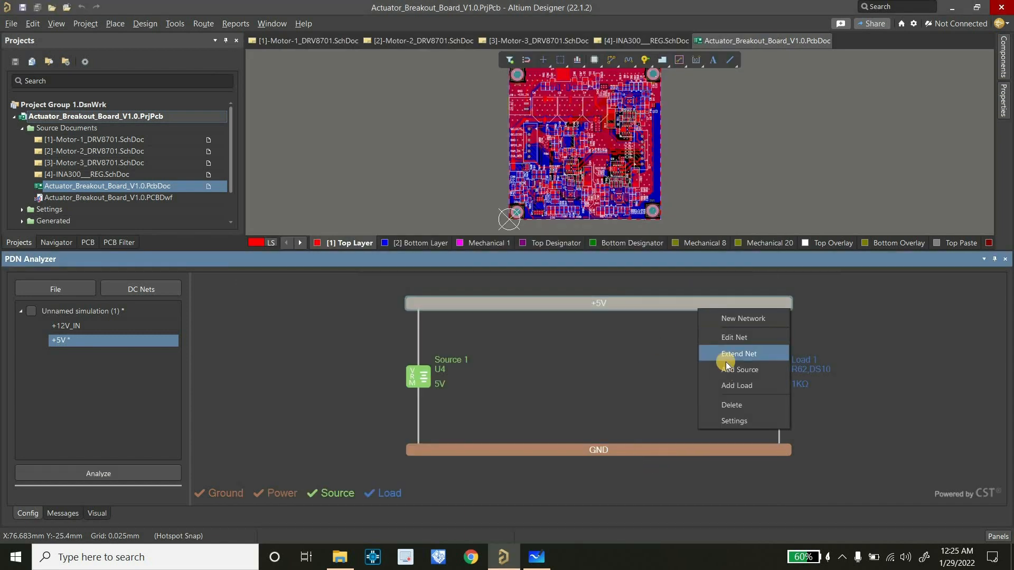
pyautogui.click(712, 387)
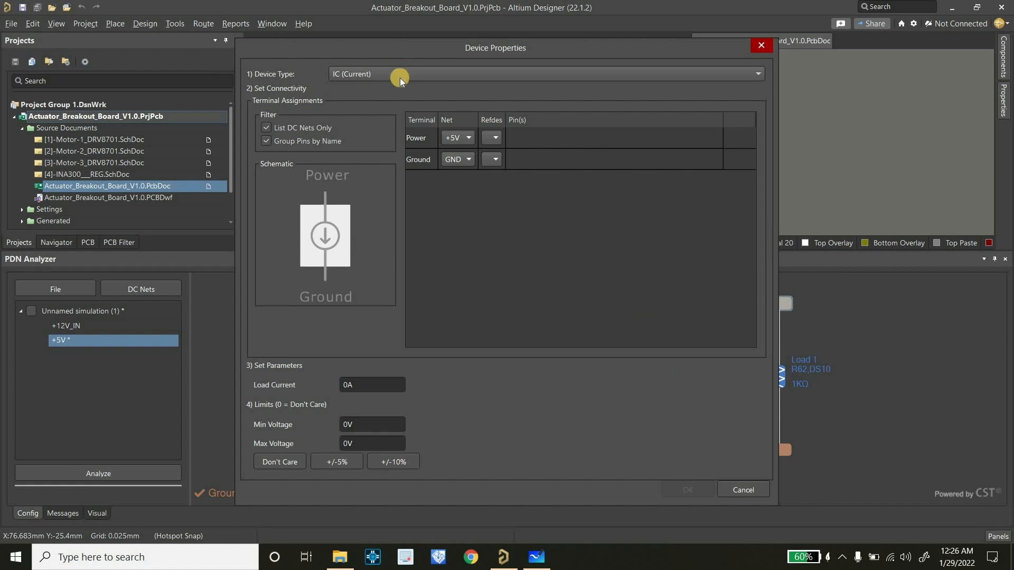
pyautogui.click(491, 139)
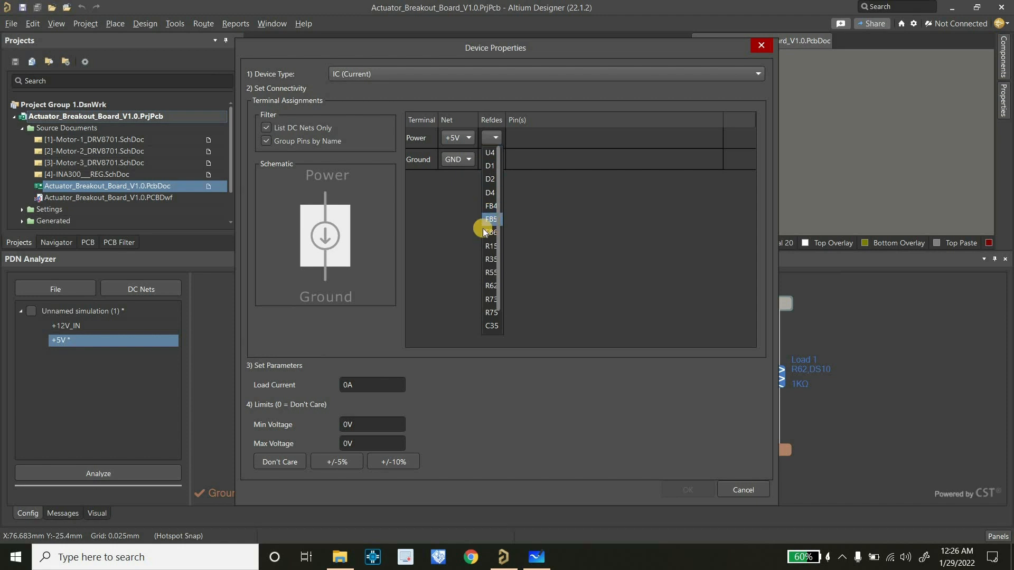
pyautogui.click(485, 232)
pyautogui.click(496, 163)
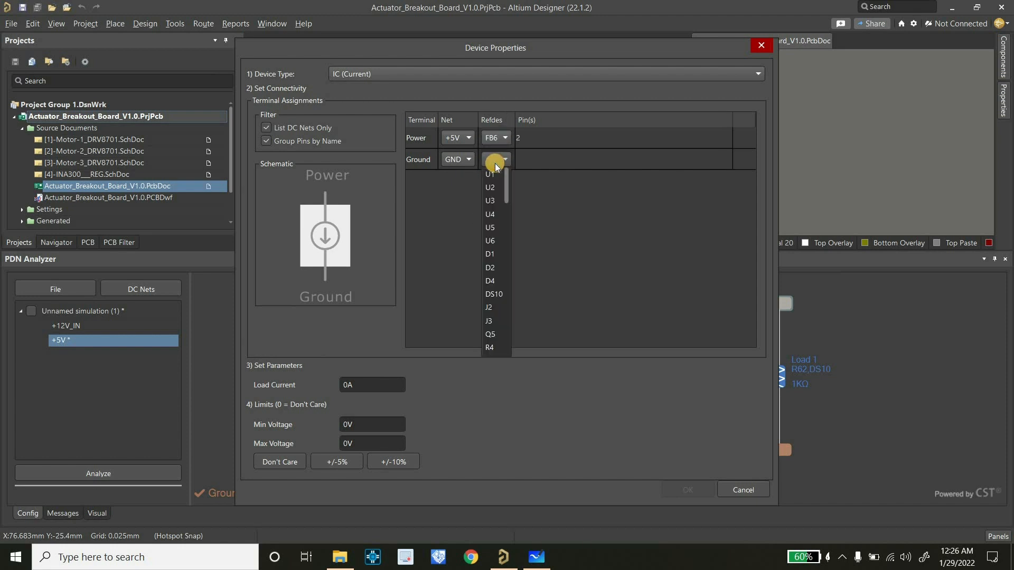
pyautogui.click(491, 241)
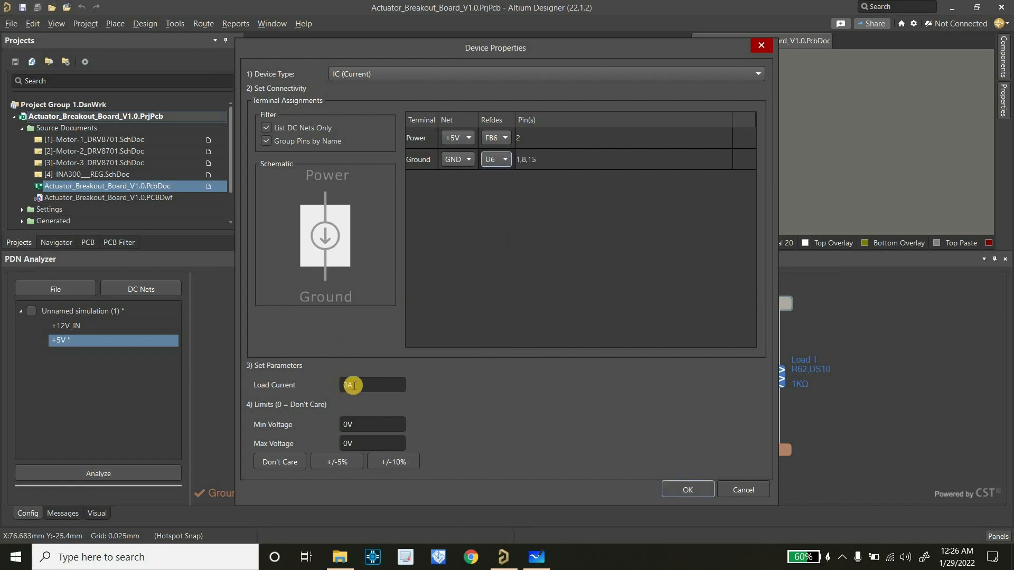
# Check the mux current in the Microsoft Whiteboard power budget, then set the FB6/U6 load to 50 mA with +/-5% voltage limits and accept
pyautogui.click(537, 558)
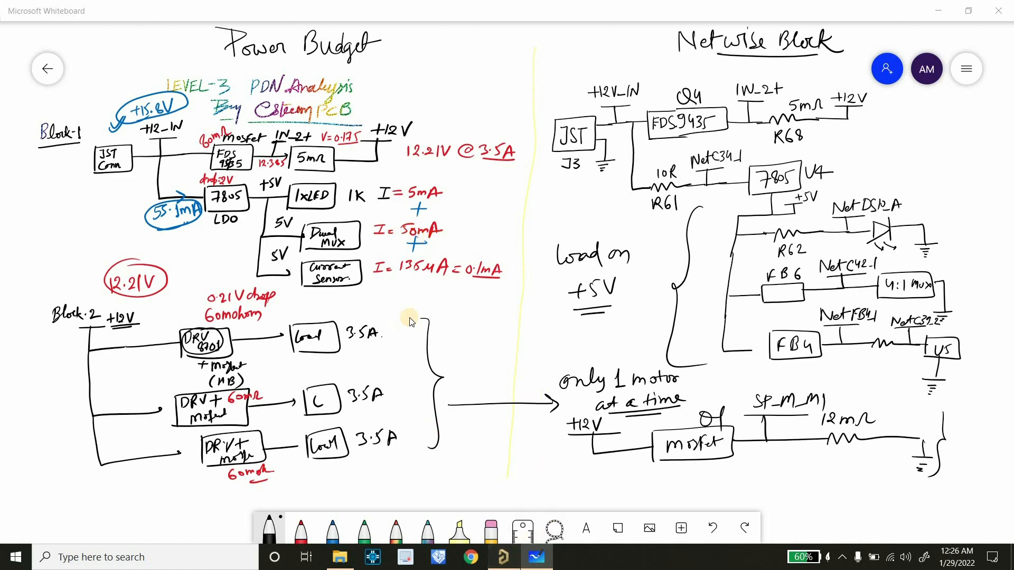
pyautogui.click(504, 558)
pyautogui.click(366, 384)
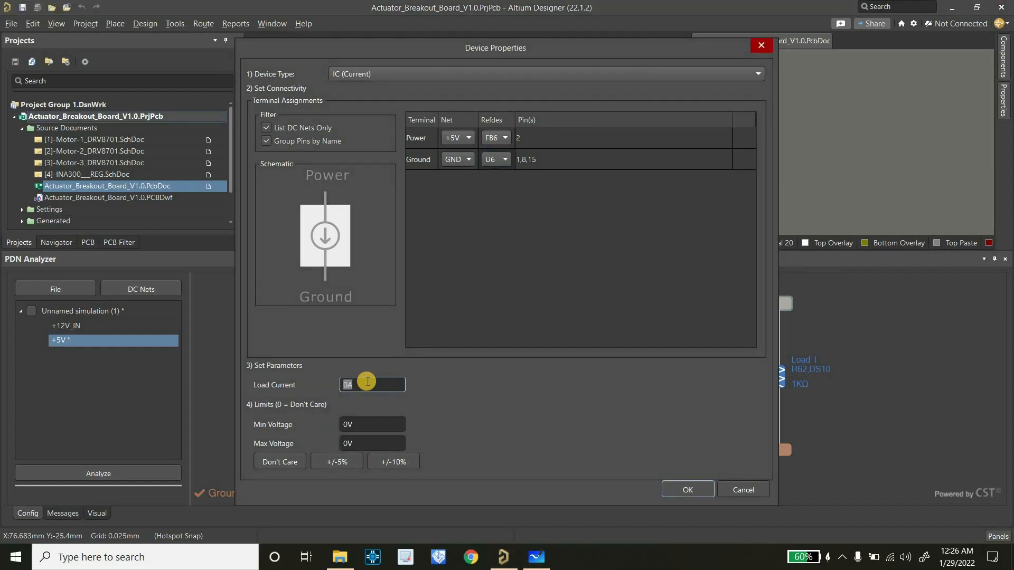
pyautogui.write('50m')
pyautogui.click(340, 460)
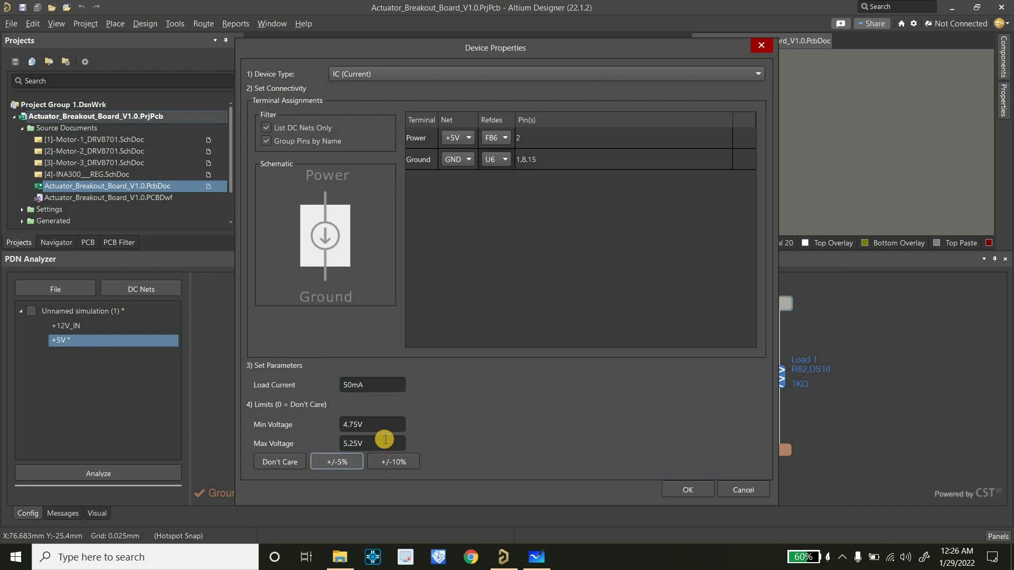
pyautogui.click(673, 489)
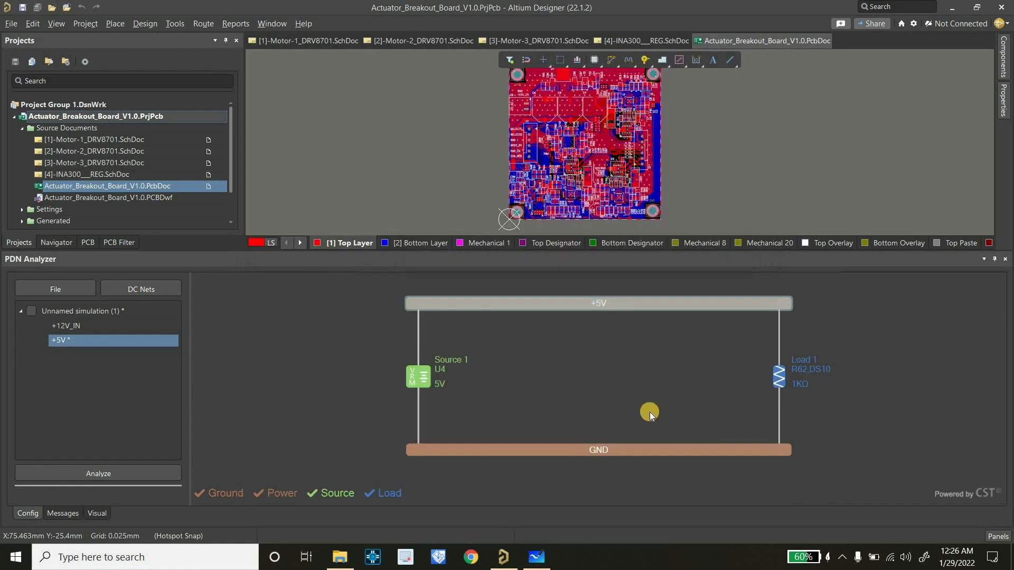
# Add another IC (Current) load to the +5V net, assigning FB4 to its power terminal and U5 to its ground terminal
pyautogui.click(649, 307)
pyautogui.rightClick(649, 305)
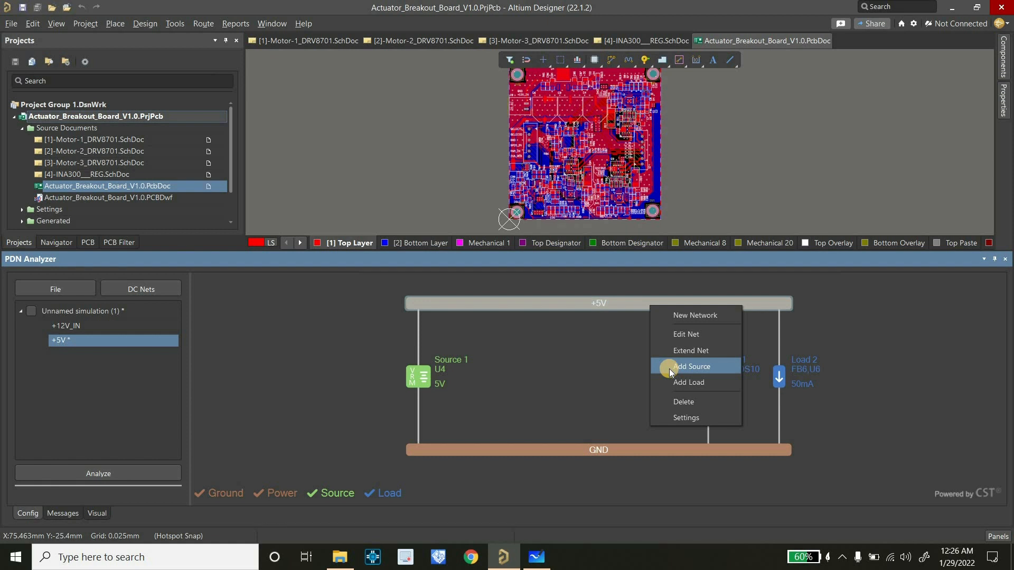
pyautogui.click(661, 383)
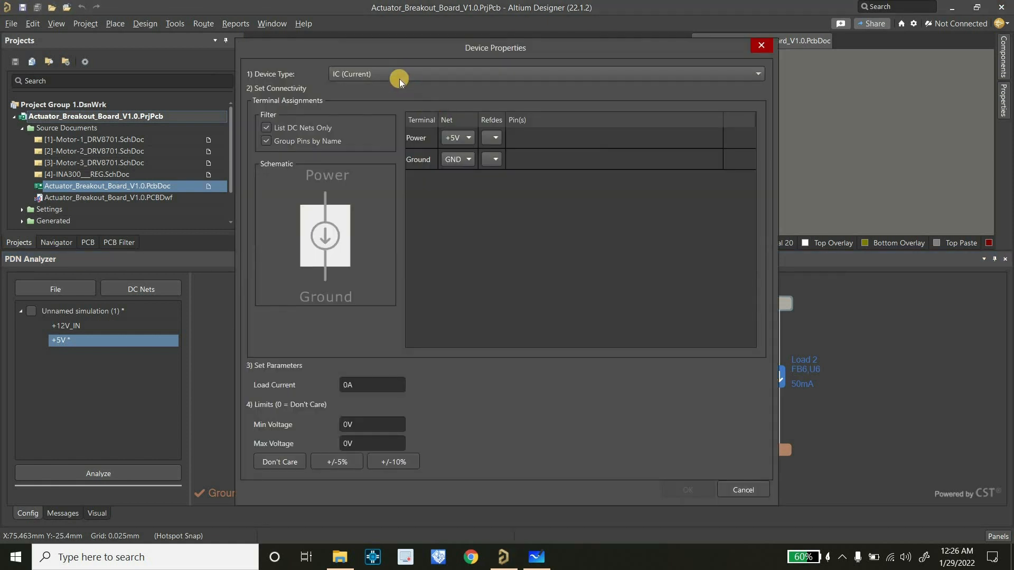
pyautogui.click(494, 138)
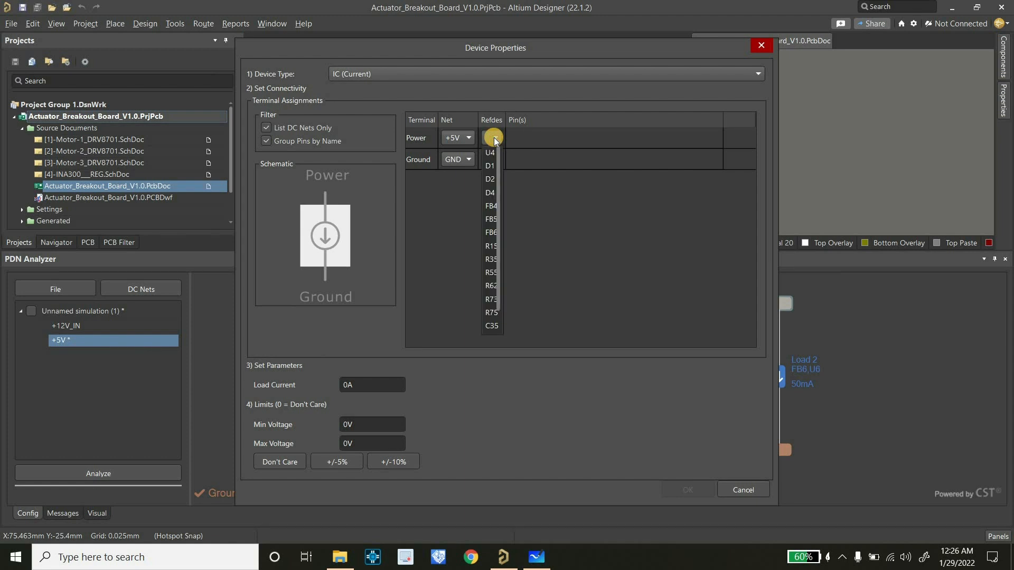
pyautogui.click(491, 206)
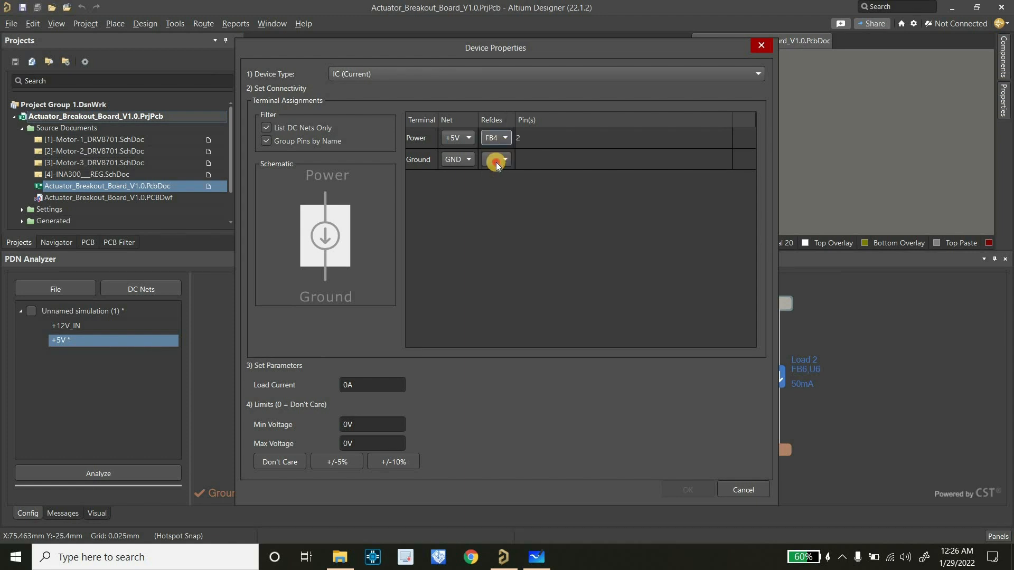
pyautogui.click(494, 161)
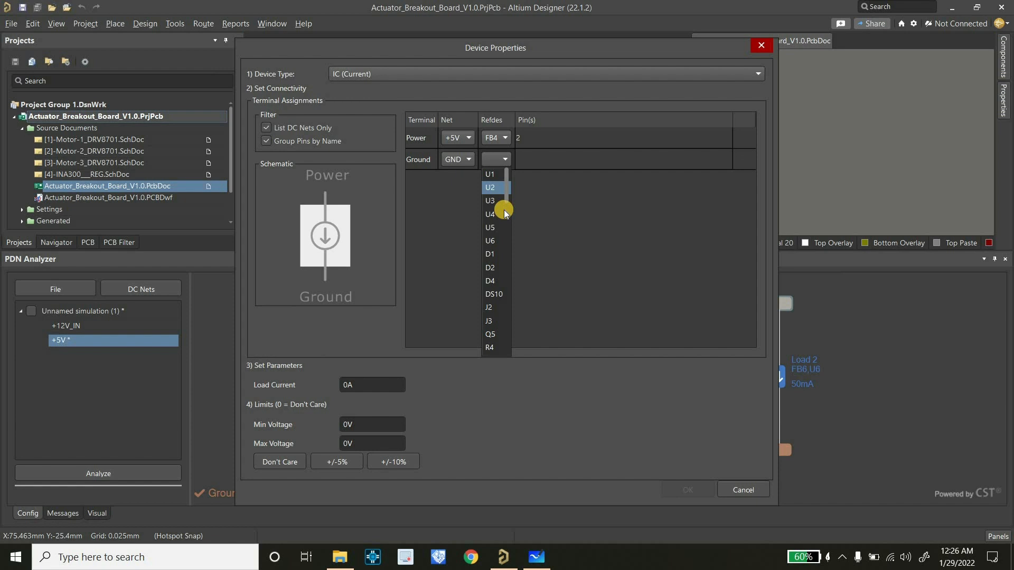
pyautogui.click(487, 227)
pyautogui.click(478, 226)
# Check the current sensor's draw in the whiteboard power budget, and set the FB4/U5 load to 0.1 mA with +/-5% voltage limits and accept
pyautogui.click(346, 385)
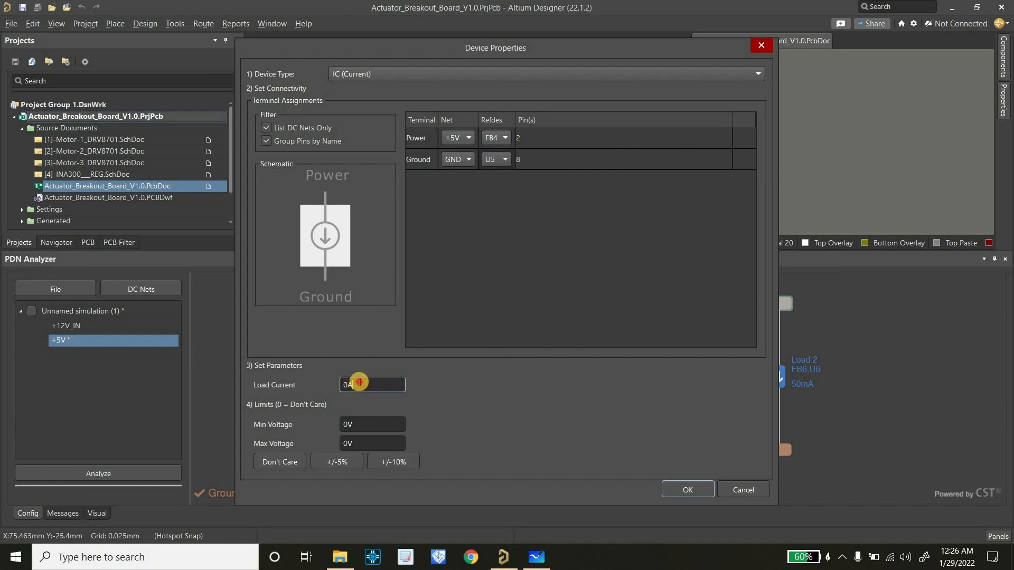
pyautogui.click(530, 559)
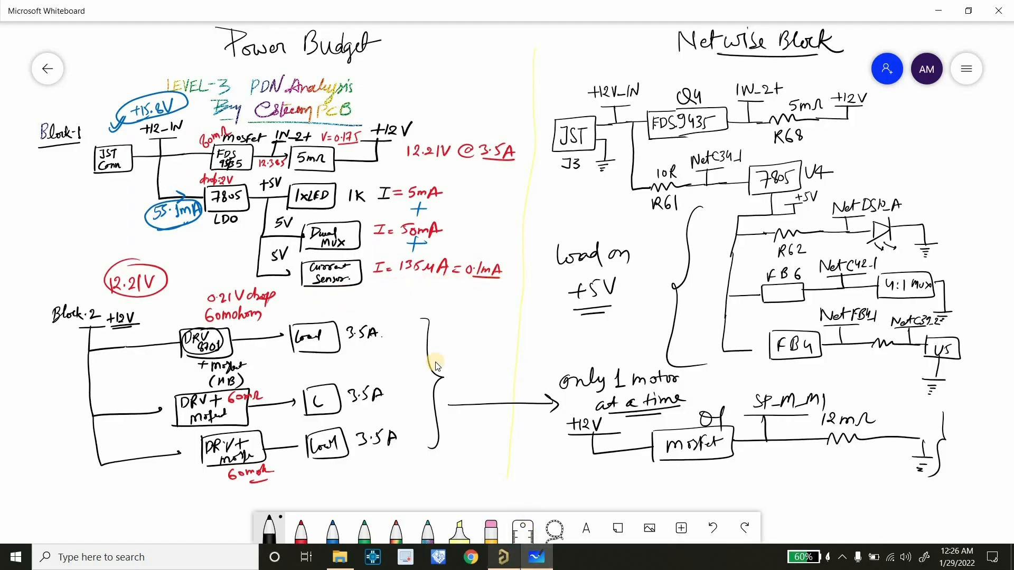
pyautogui.click(503, 557)
pyautogui.write('0')
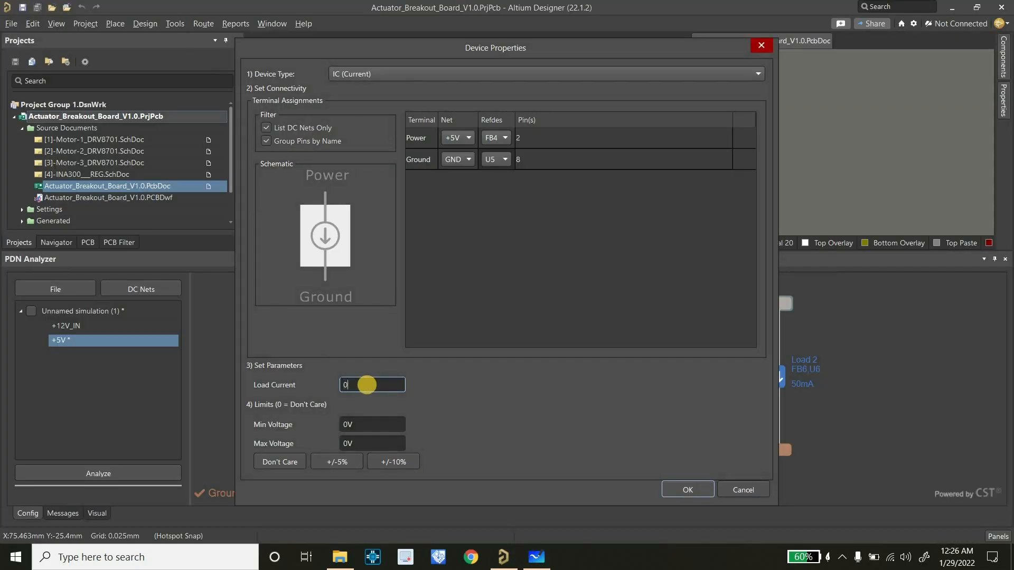
pyautogui.write('.1m')
pyautogui.click(337, 460)
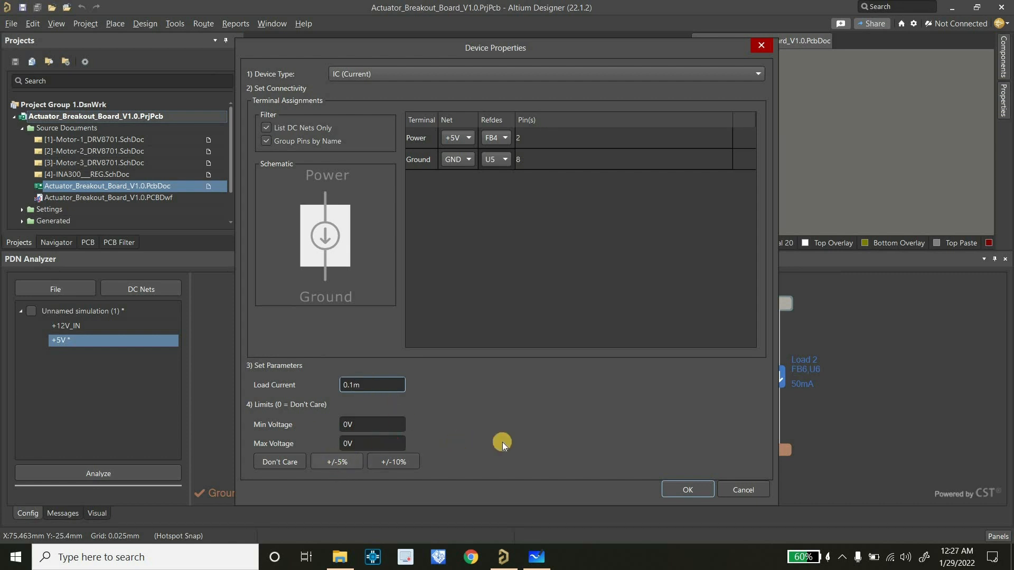
pyautogui.click(681, 487)
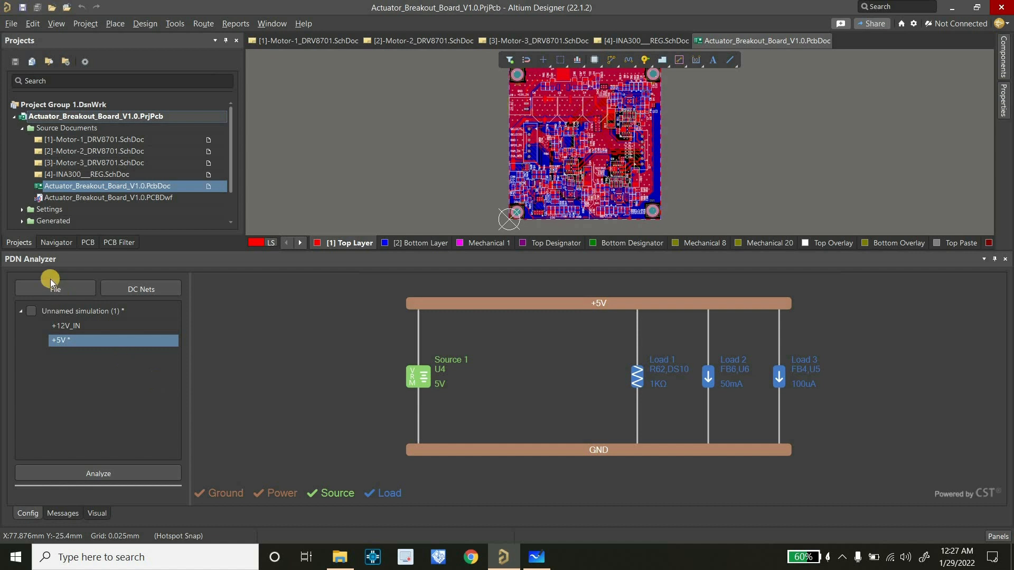
# Save the simulation and run the PDN analysis on the configured networks
pyautogui.click(63, 290)
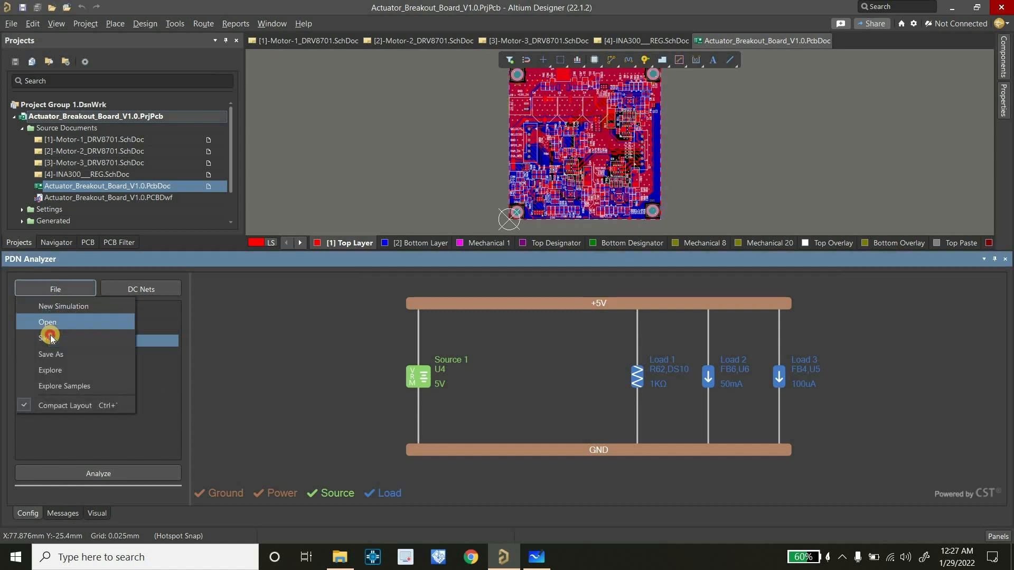
pyautogui.click(66, 355)
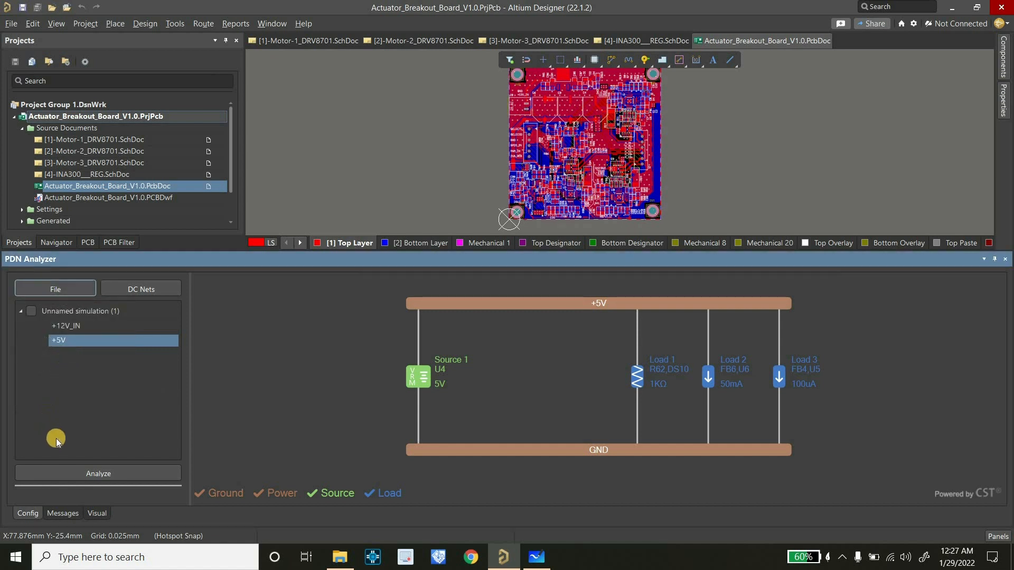
pyautogui.click(56, 474)
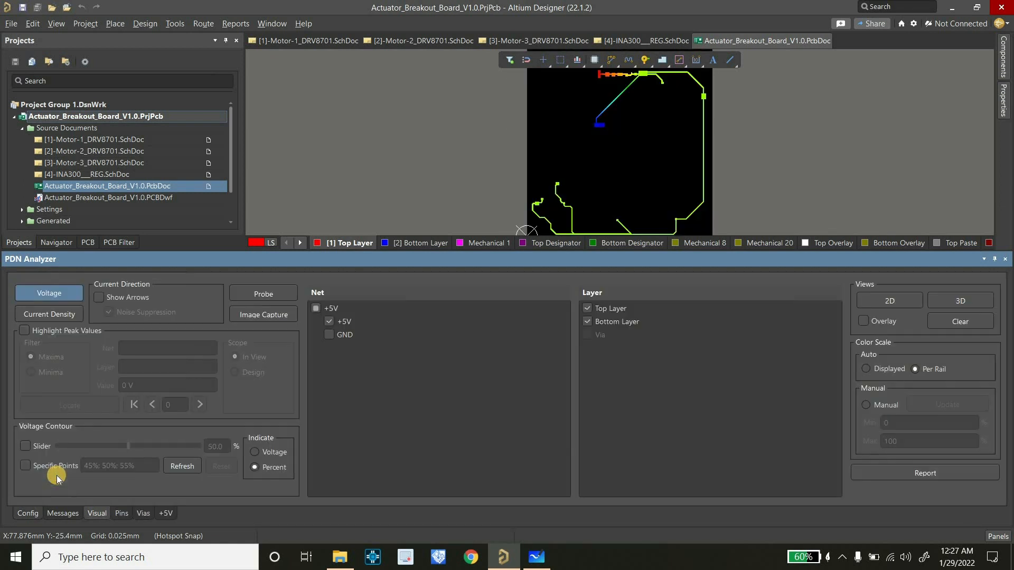
# Examine the analyzed +5V network's source current and load voltages together with its voltage plot settings
pyautogui.click(39, 510)
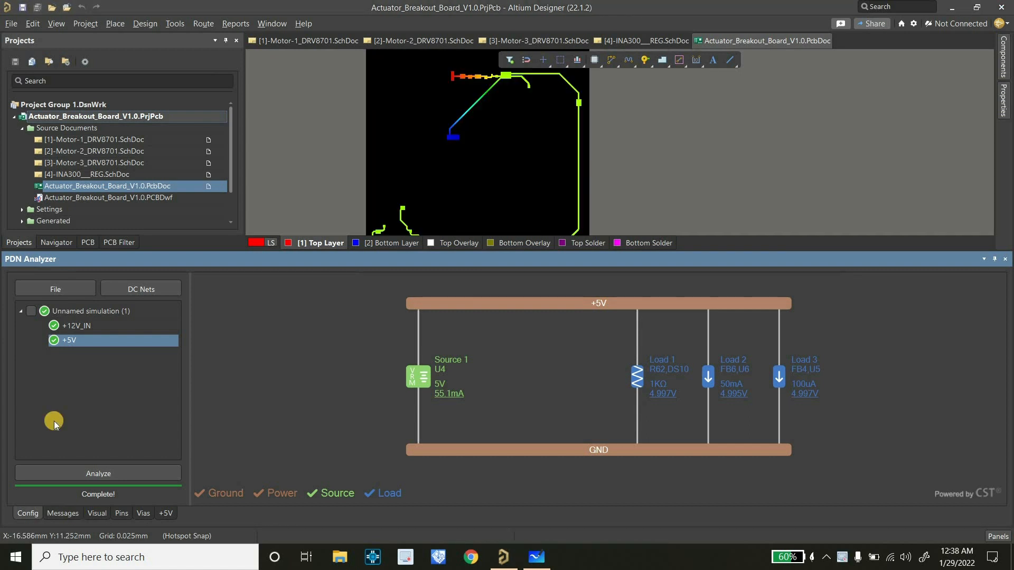
pyautogui.click(95, 514)
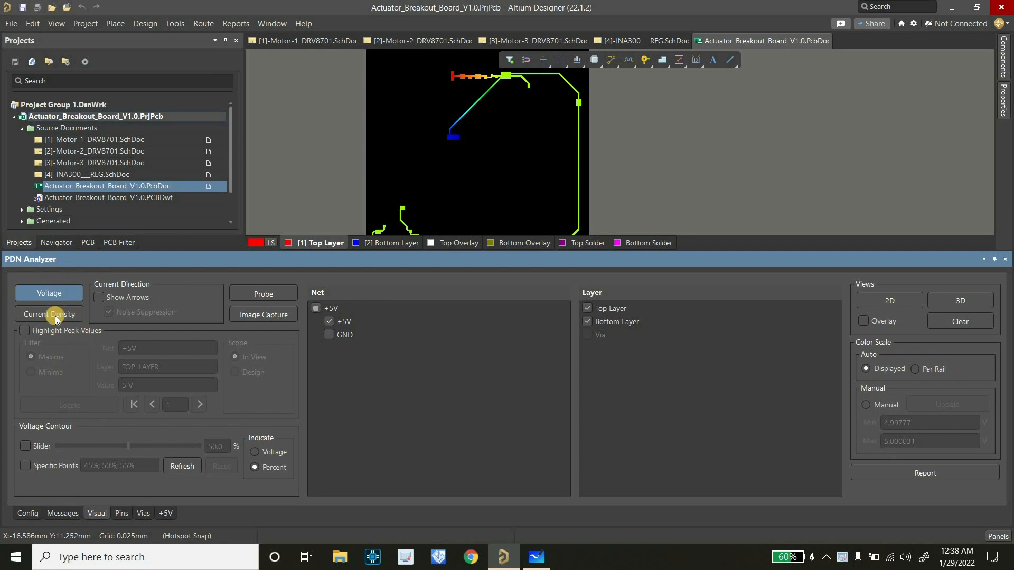
pyautogui.click(21, 513)
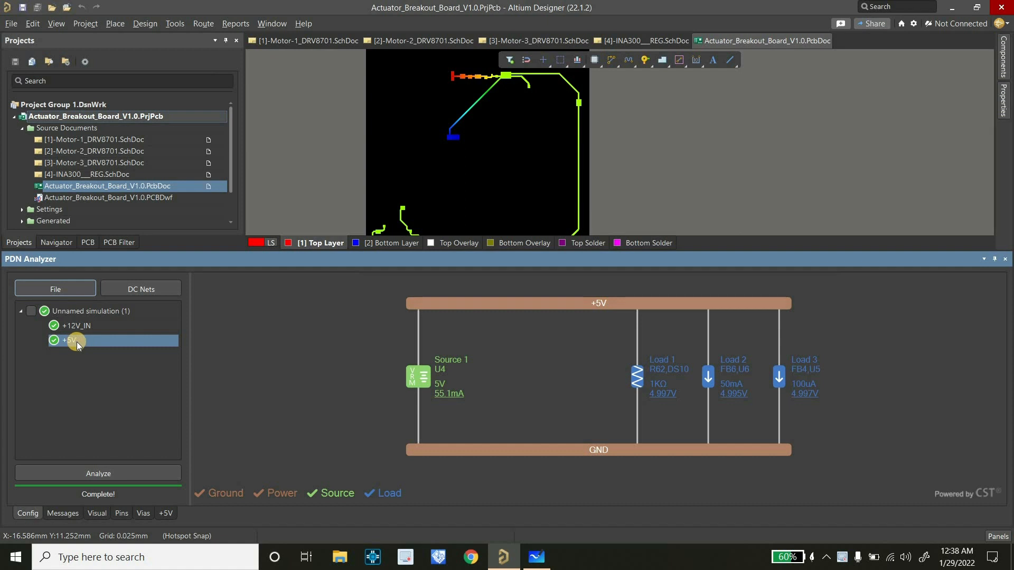
# Turn on peak value highlighting for the maxima in the +5V net's voltage plot
pyautogui.click(97, 514)
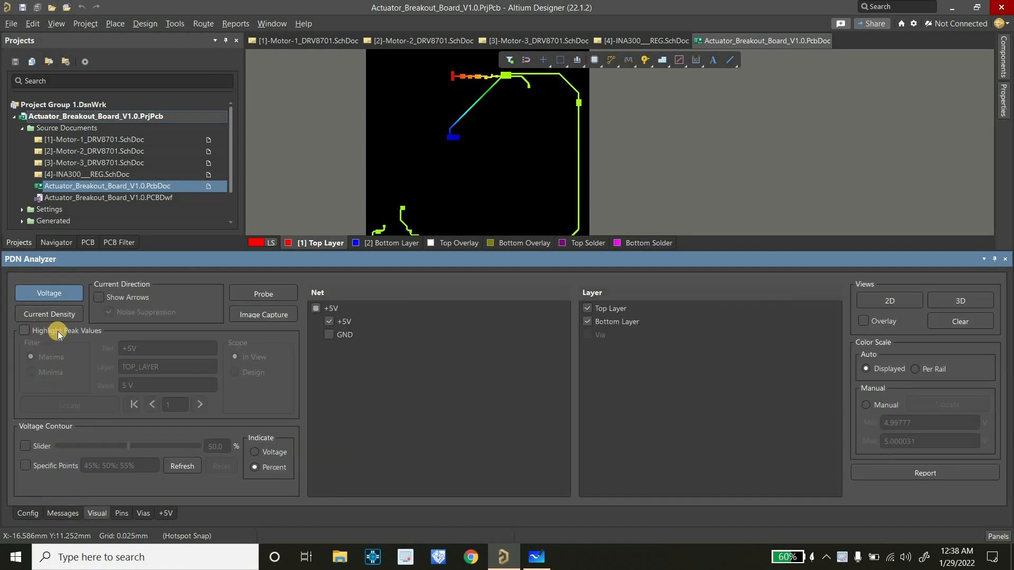
pyautogui.click(25, 330)
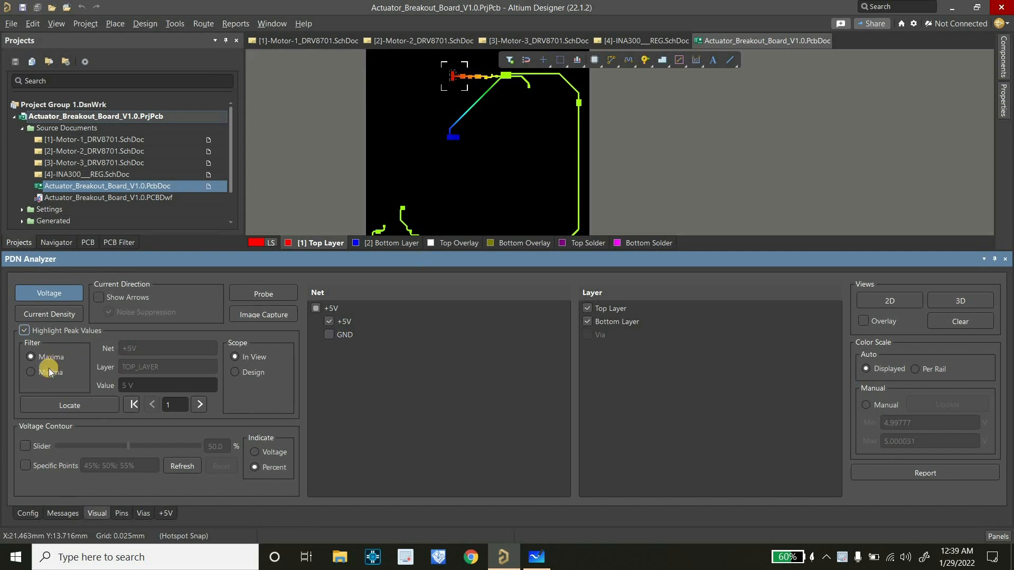
pyautogui.keyDown('ctrl'); pyautogui.scroll(5, 452, 69); pyautogui.keyUp('ctrl')
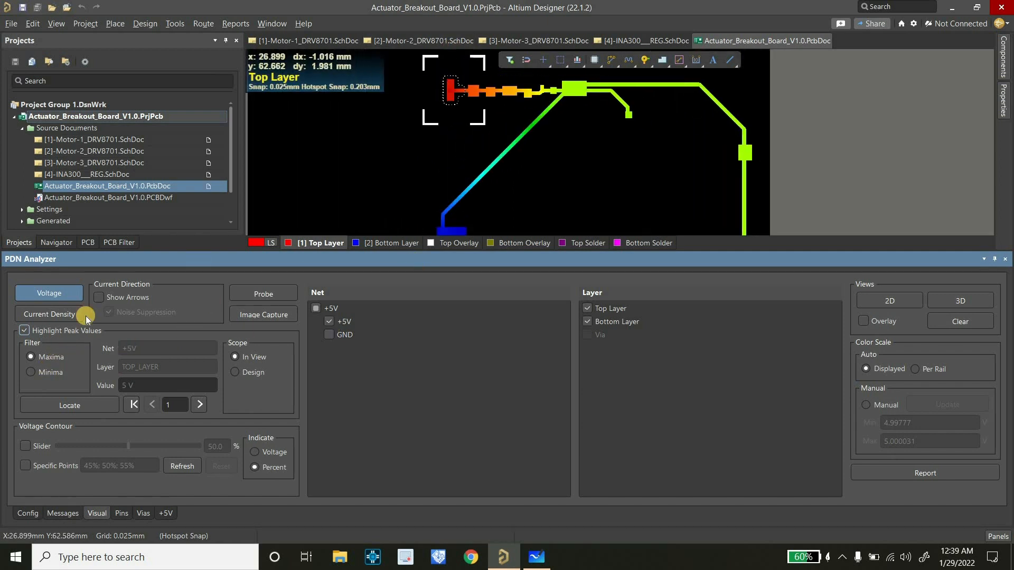
# Highlight the voltage minima instead and examine the +5V routing against the voltage color scale
pyautogui.click(43, 371)
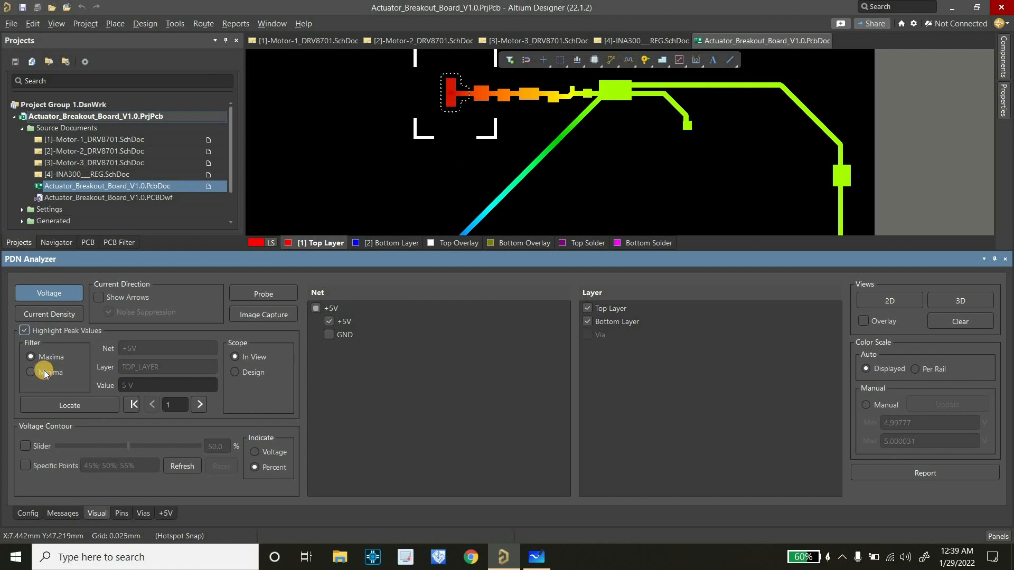
pyautogui.keyDown('ctrl'); pyautogui.scroll(-2, 377, 129); pyautogui.keyUp('ctrl')
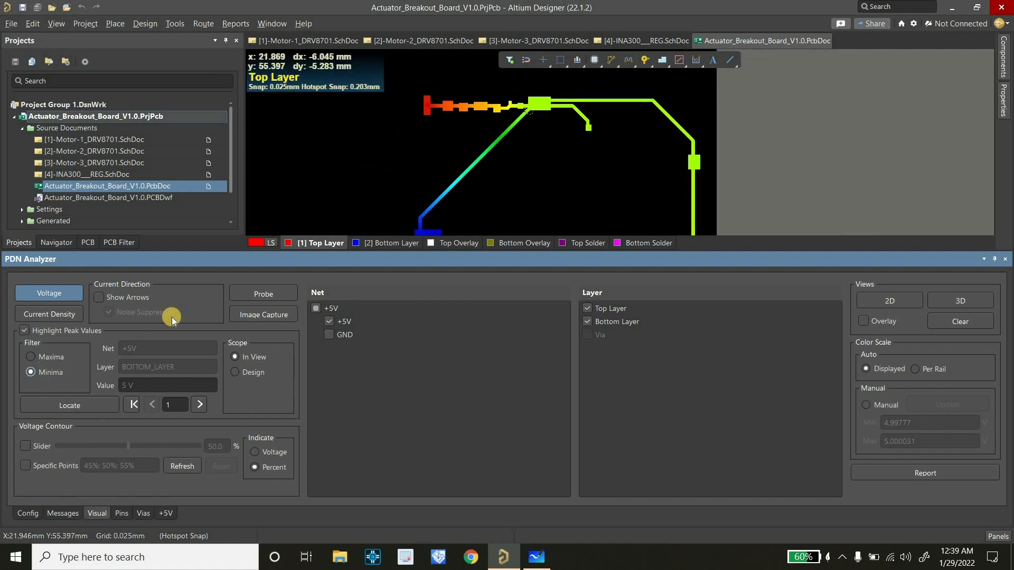
pyautogui.keyDown('ctrl'); pyautogui.scroll(-1, 491, 88); pyautogui.keyUp('ctrl')
pyautogui.keyDown('ctrl'); pyautogui.scroll(-4, 491, 88); pyautogui.keyUp('ctrl')
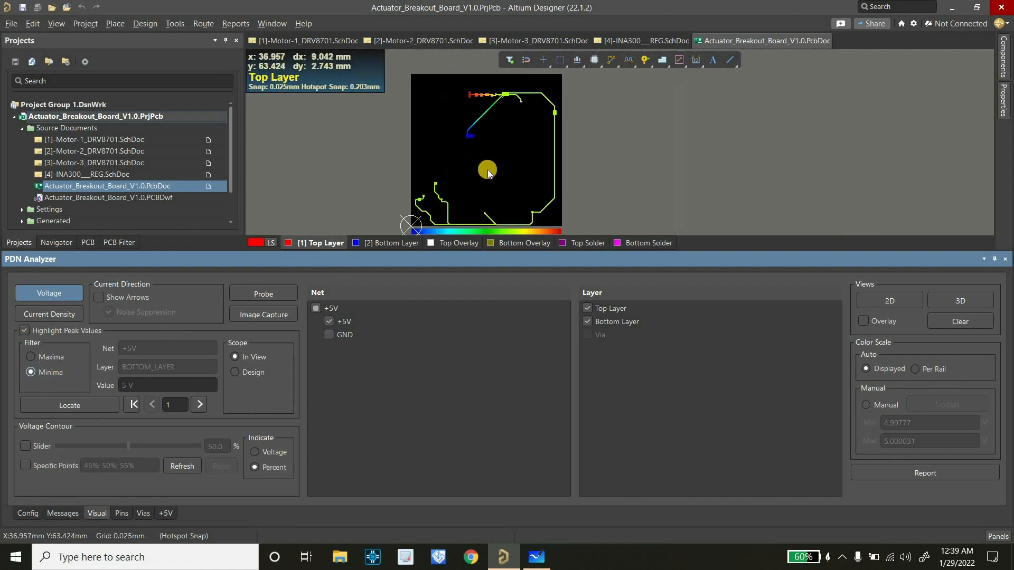
pyautogui.keyDown('ctrl'); pyautogui.scroll(5, 492, 180); pyautogui.keyUp('ctrl')
pyautogui.keyDown('ctrl'); pyautogui.scroll(2, 492, 180); pyautogui.keyUp('ctrl')
pyautogui.keyDown('ctrl'); pyautogui.scroll(-2, 498, 194); pyautogui.keyUp('ctrl')
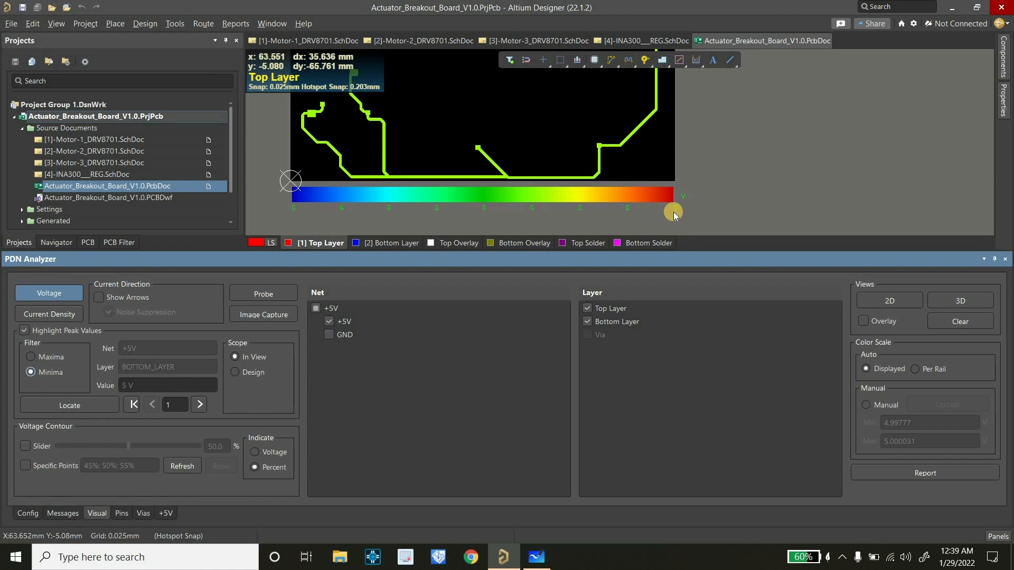
# Plot the +5V net's current density with its maxima highlighted, and inspect the located peak trace
pyautogui.click(49, 315)
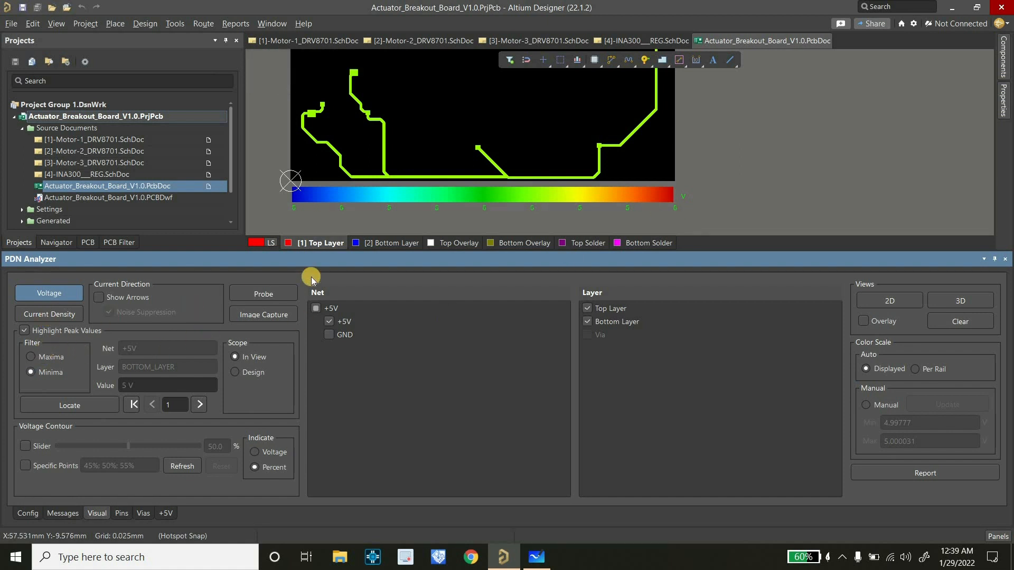
pyautogui.click(35, 356)
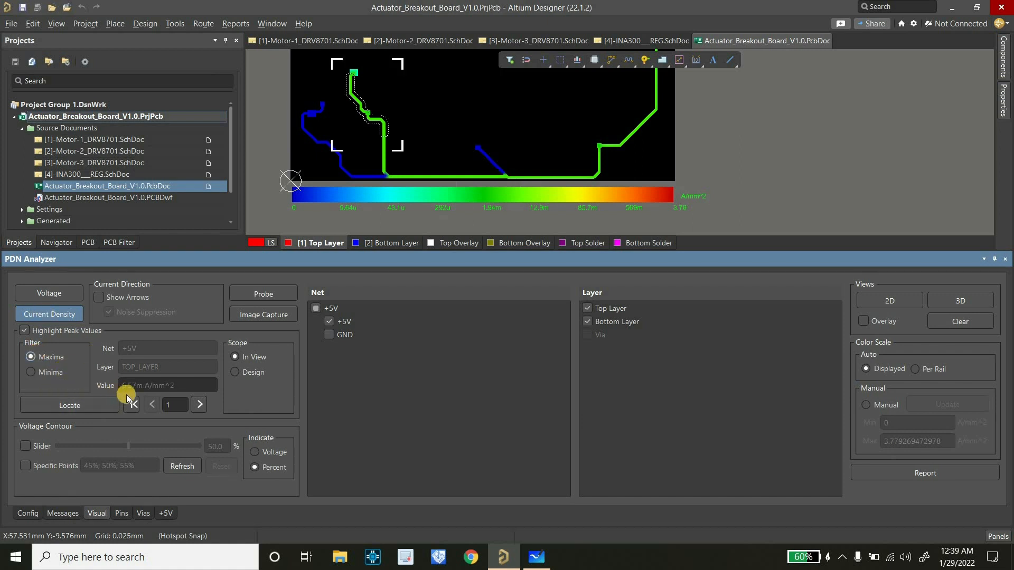
pyautogui.keyDown('ctrl'); pyautogui.scroll(-5, 439, 204); pyautogui.keyUp('ctrl')
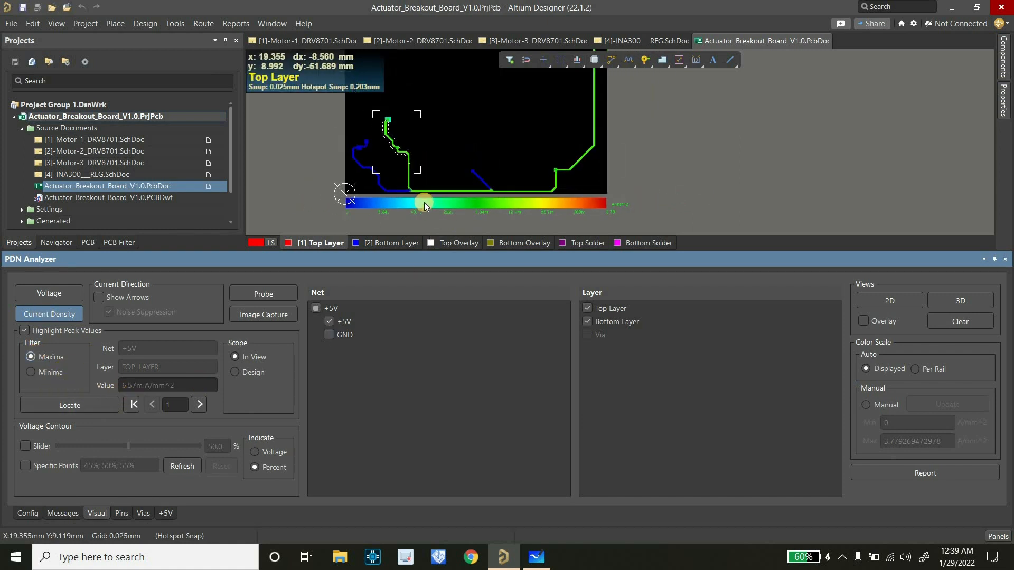
pyautogui.keyDown('ctrl'); pyautogui.scroll(6, 422, 176); pyautogui.keyUp('ctrl')
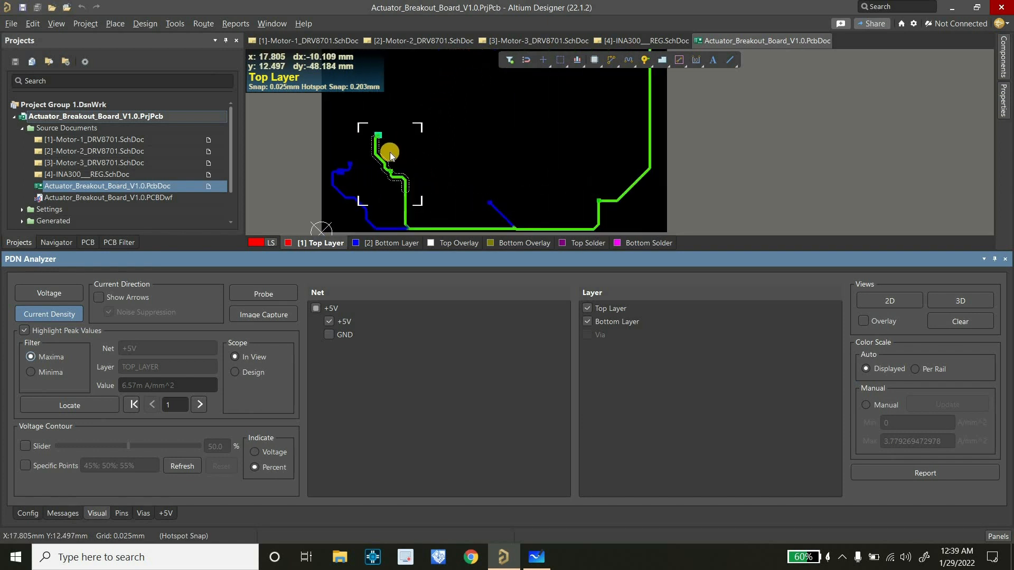
pyautogui.keyDown('ctrl'); pyautogui.scroll(2, 385, 177); pyautogui.keyUp('ctrl')
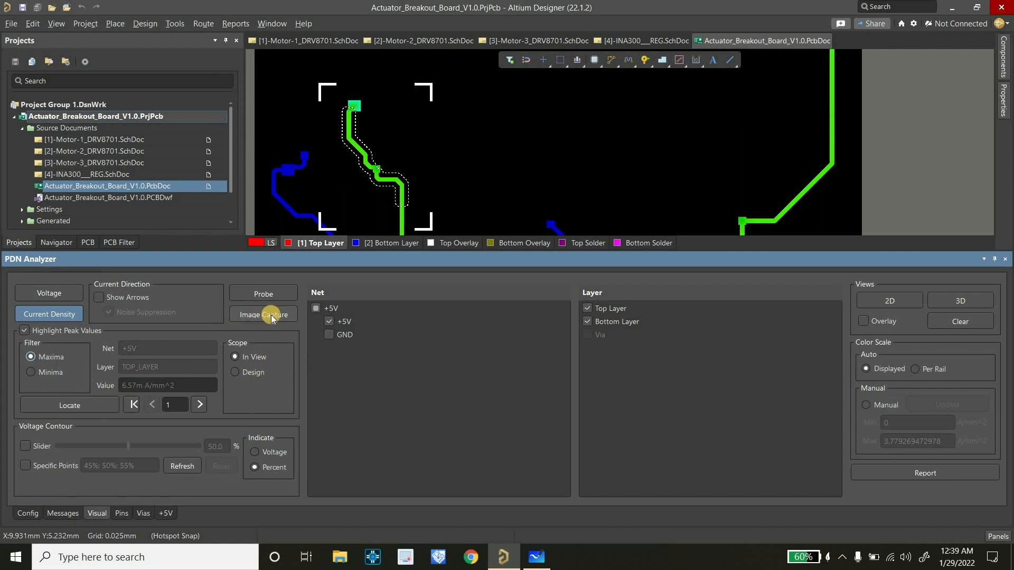
# Include the GND net in the current density plot, relocate the in-view maximum, and inspect the peak area
pyautogui.click(329, 335)
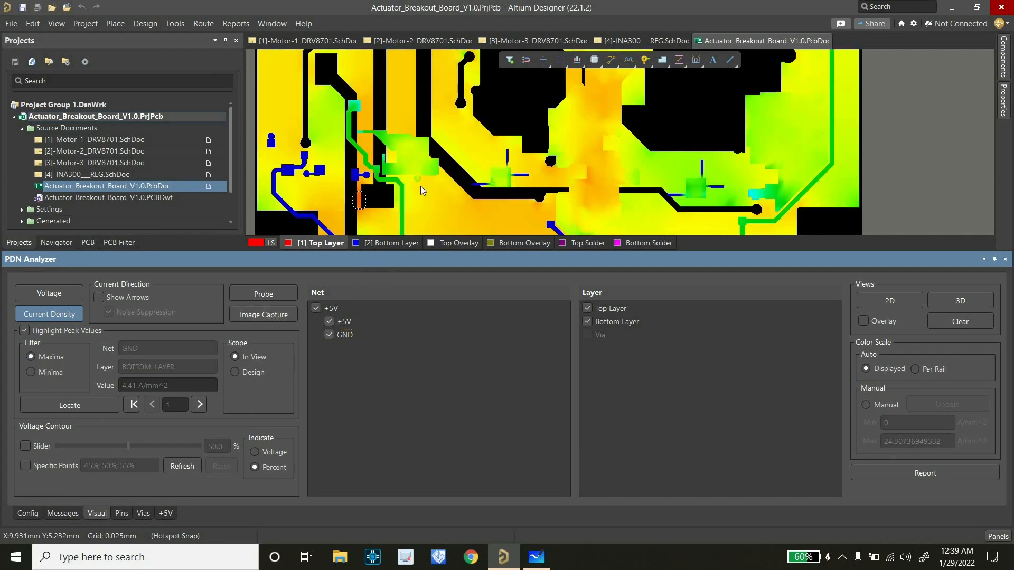
pyautogui.keyDown('ctrl'); pyautogui.scroll(-6, 421, 169); pyautogui.keyUp('ctrl')
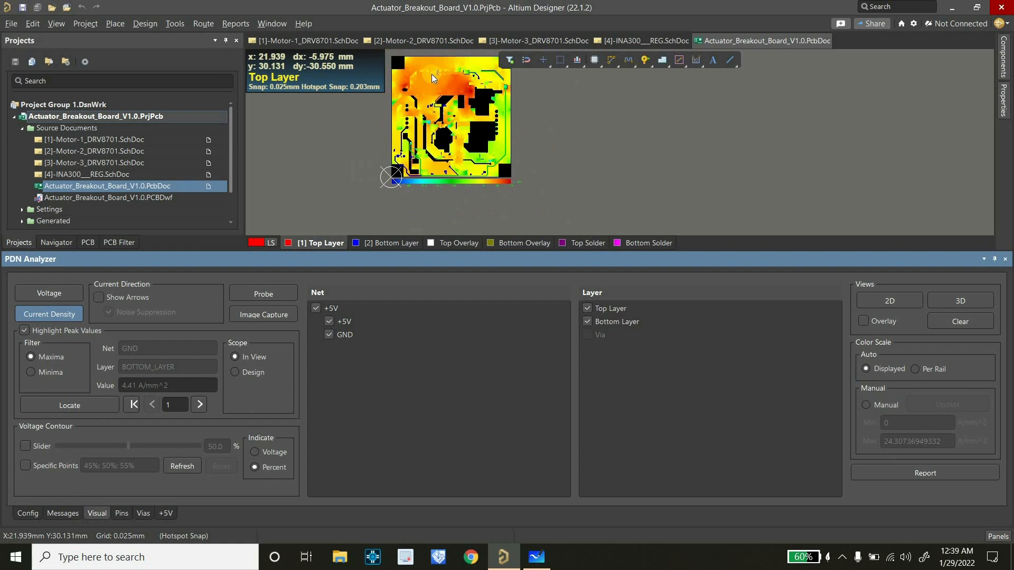
pyautogui.keyDown('ctrl'); pyautogui.scroll(3, 432, 74); pyautogui.keyUp('ctrl')
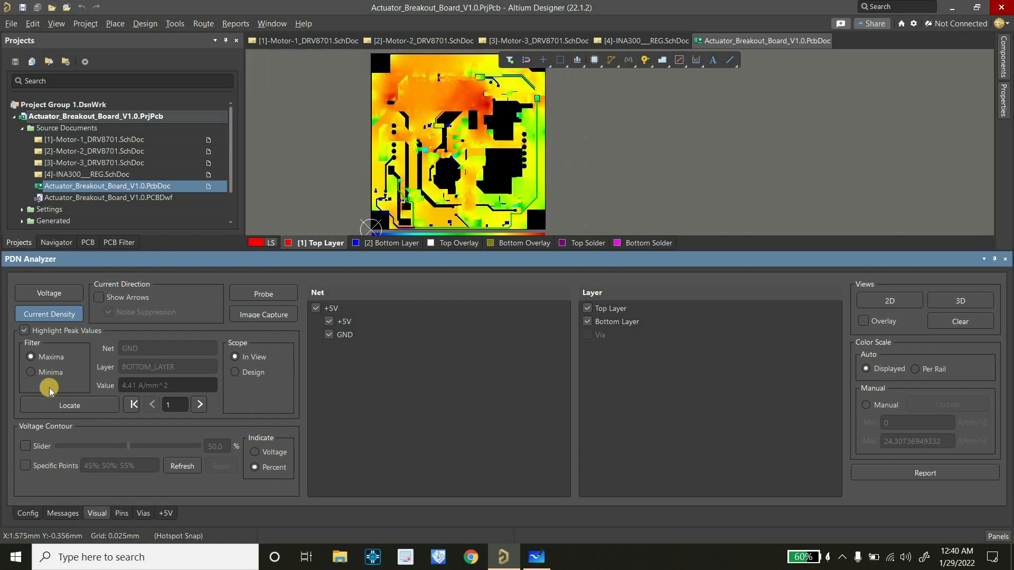
pyautogui.click(52, 370)
pyautogui.click(51, 359)
pyautogui.keyDown('ctrl'); pyautogui.scroll(6, 471, 100); pyautogui.keyUp('ctrl')
pyautogui.keyDown('ctrl'); pyautogui.scroll(-3, 471, 129); pyautogui.keyUp('ctrl')
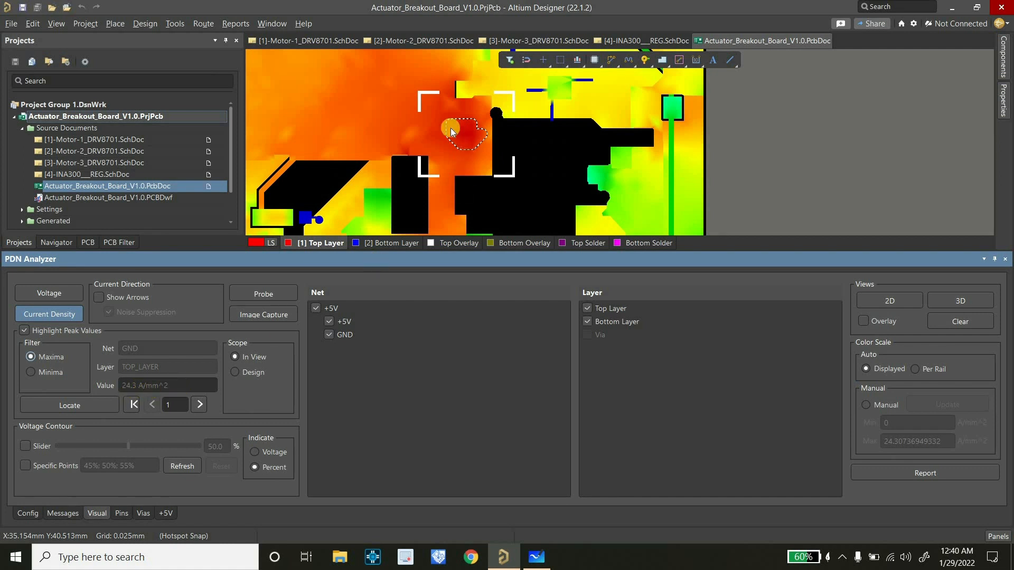
pyautogui.keyDown('ctrl'); pyautogui.scroll(2, 464, 142); pyautogui.keyUp('ctrl')
pyautogui.keyDown('ctrl'); pyautogui.scroll(-3, 468, 143); pyautogui.keyUp('ctrl')
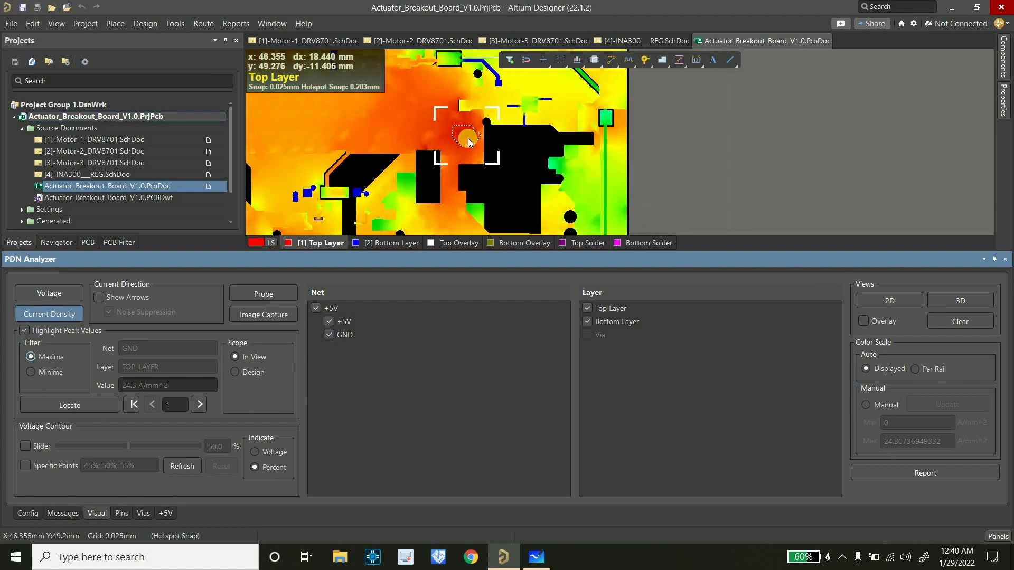
# Isolate the bottom and top layers in turn to compare their current density, finishing with both layers shown
pyautogui.click(587, 322)
pyautogui.click(587, 318)
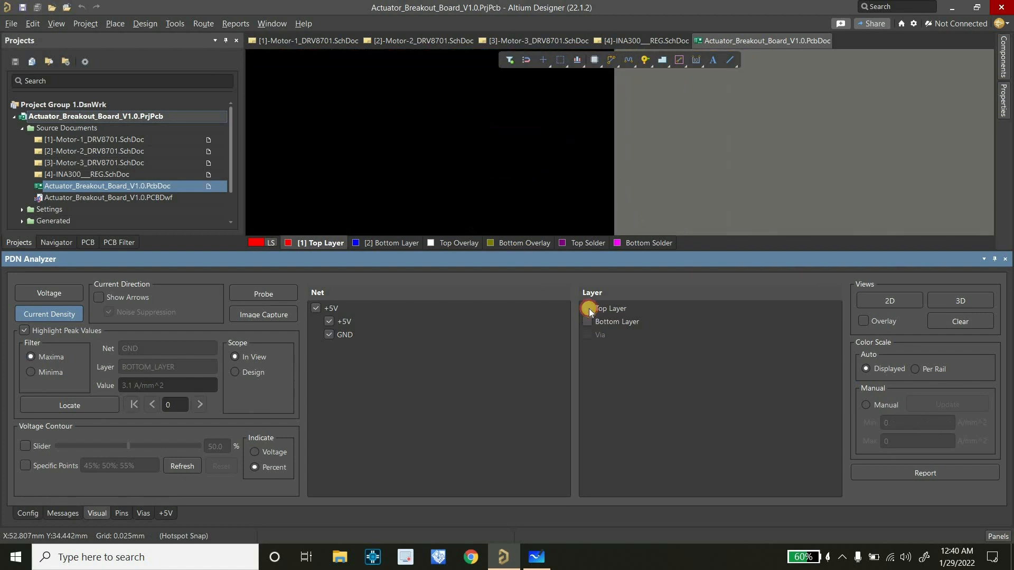
pyautogui.click(587, 308)
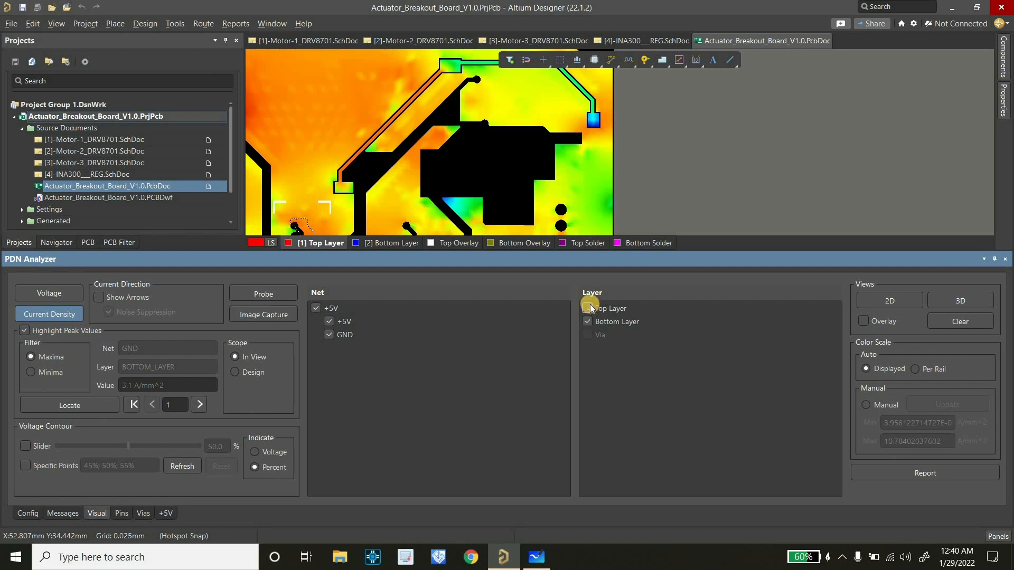
pyautogui.click(588, 308)
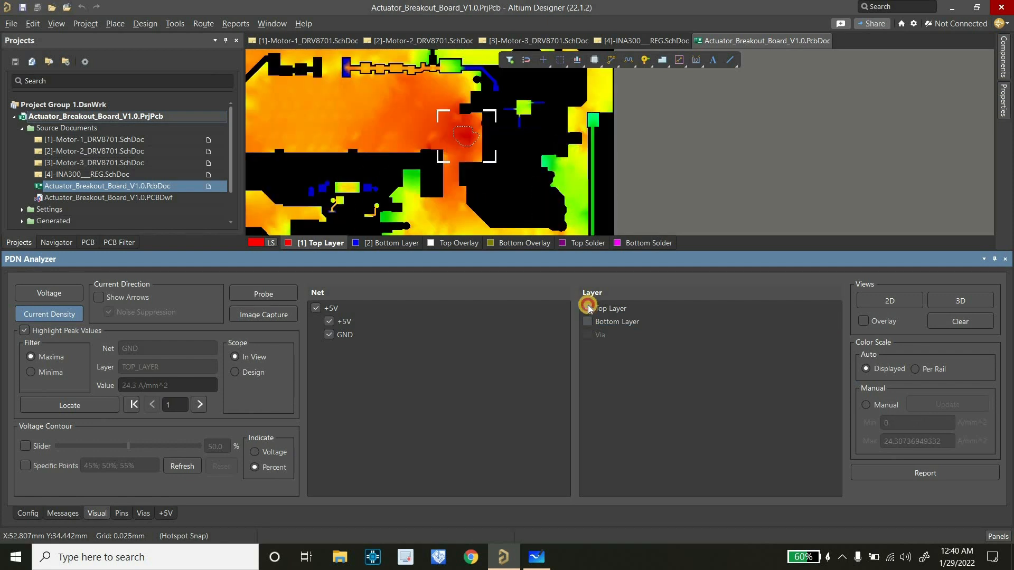
pyautogui.click(587, 308)
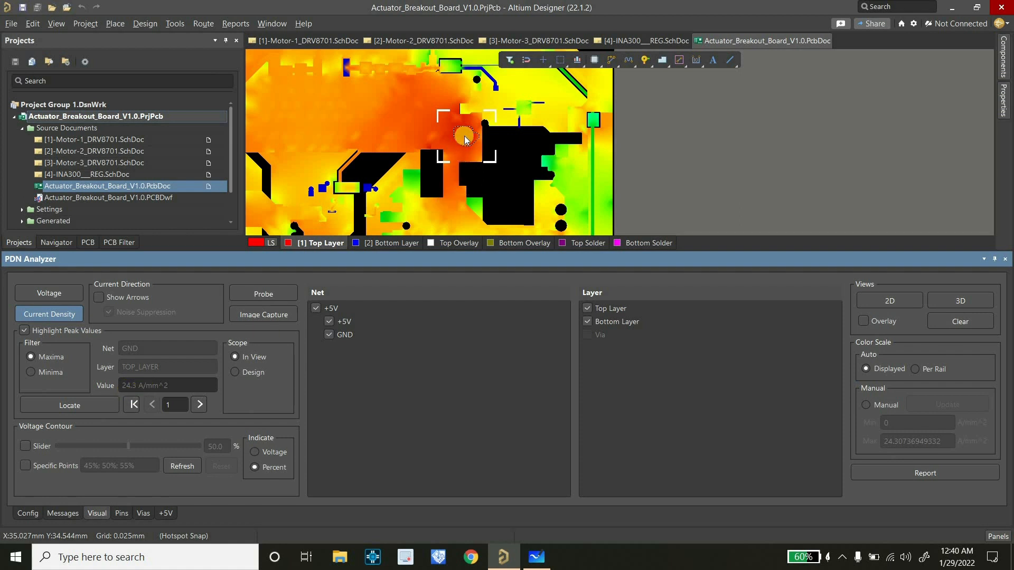
# Show the current density results in 3D and tilt the board to examine the peak region and vias
pyautogui.keyDown('ctrl'); pyautogui.scroll(-4, 424, 135); pyautogui.keyUp('ctrl')
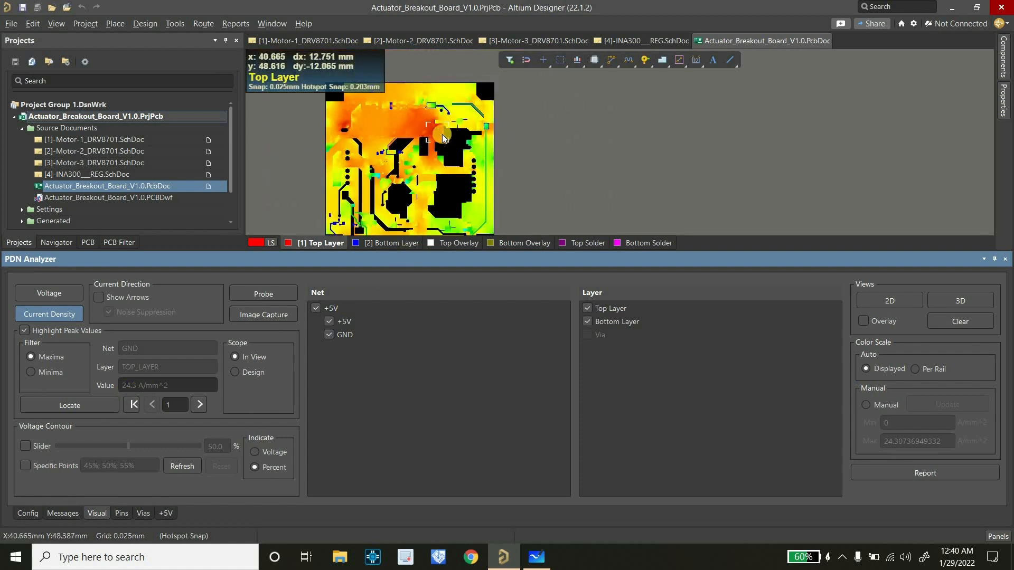
pyautogui.keyDown('ctrl'); pyautogui.scroll(3, 443, 134); pyautogui.keyUp('ctrl')
pyautogui.moveTo(443, 135); pyautogui.dragTo(451, 144, button='right')
pyautogui.keyDown('ctrl'); pyautogui.scroll(4, 444, 138); pyautogui.keyUp('ctrl')
pyautogui.keyDown('ctrl'); pyautogui.scroll(-5, 489, 147); pyautogui.keyUp('ctrl')
pyautogui.click(953, 298)
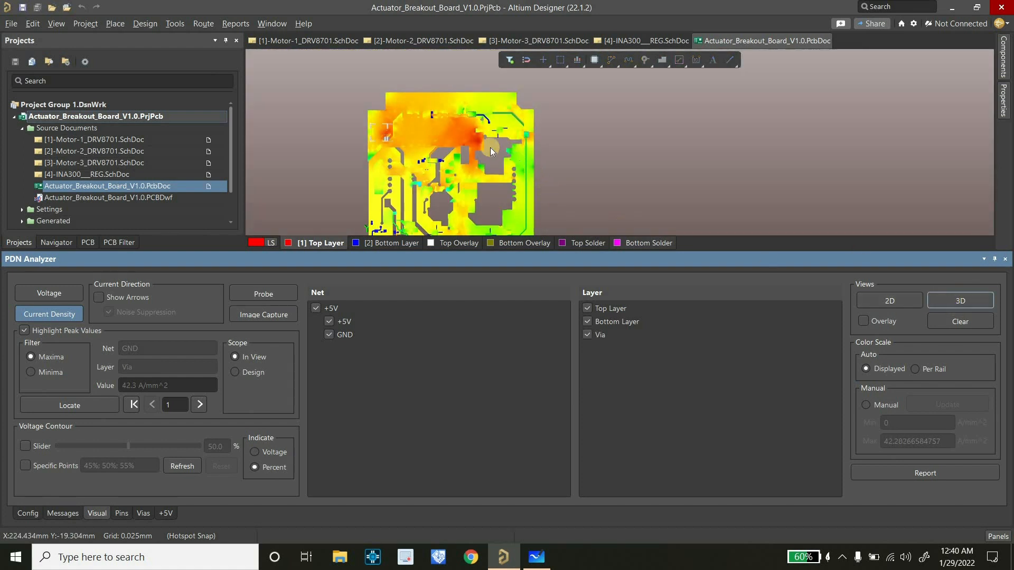
pyautogui.keyDown('ctrl'); pyautogui.scroll(3, 489, 148); pyautogui.keyUp('ctrl')
pyautogui.keyDown('ctrl'); pyautogui.scroll(3, 495, 156); pyautogui.keyUp('ctrl')
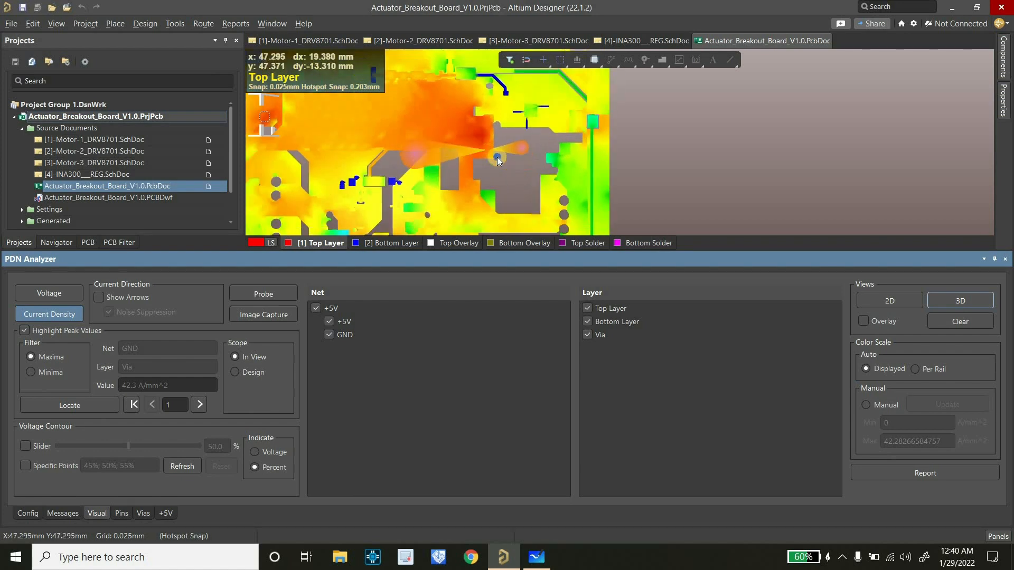
pyautogui.keyDown('ctrl'); pyautogui.scroll(-2, 497, 158); pyautogui.keyUp('ctrl')
pyautogui.click(500, 161)
pyautogui.press('shift')
pyautogui.press('shift')
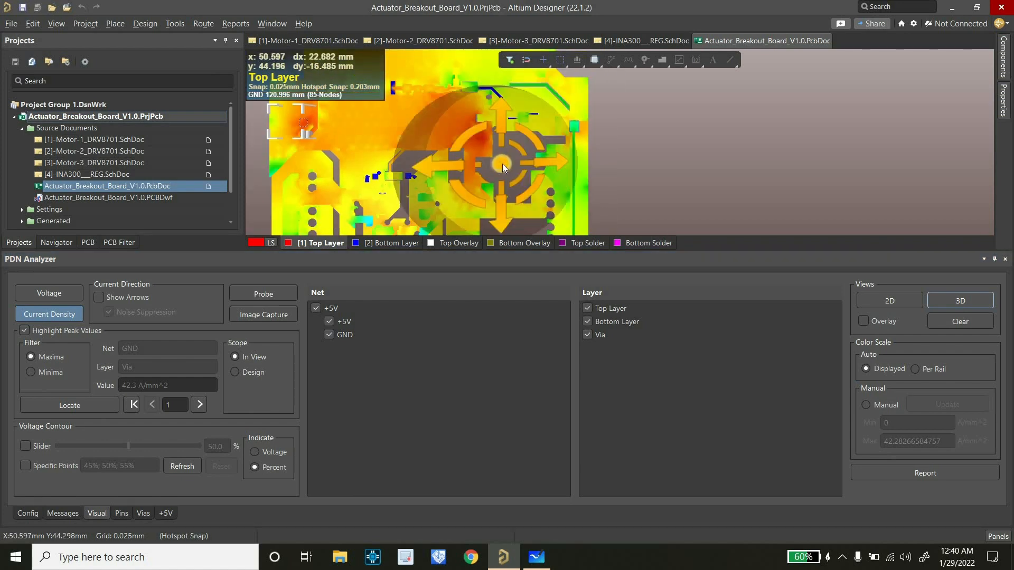
pyautogui.keyDown('shift'); pyautogui.moveTo(503, 164); pyautogui.dragTo(506, 132, button='right'); pyautogui.keyUp('shift')
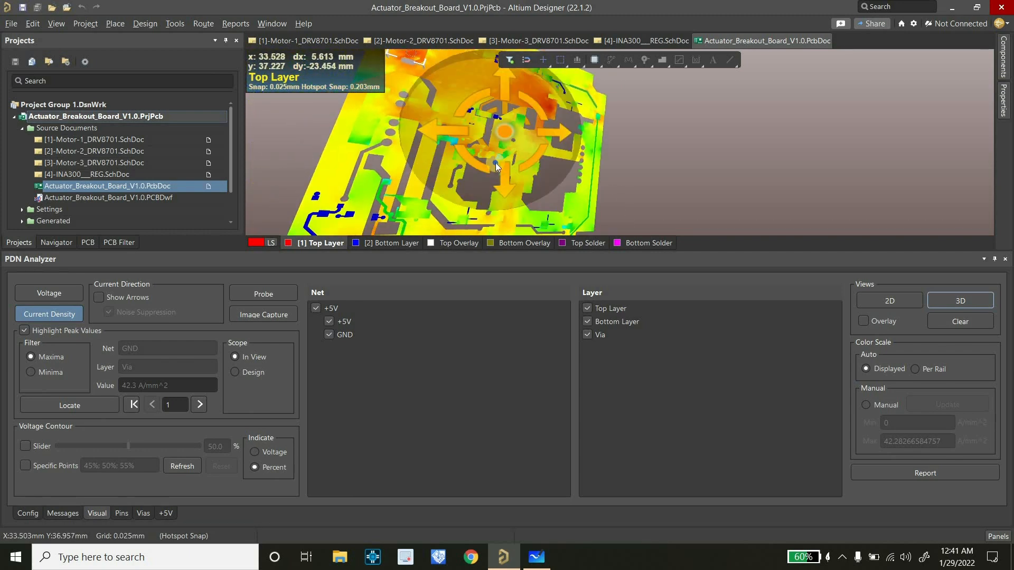
# Return to the 2D plot, capture an image of the peak region, and save its caption as "Screenshot 002_24.3A/mm2"
pyautogui.click(921, 299)
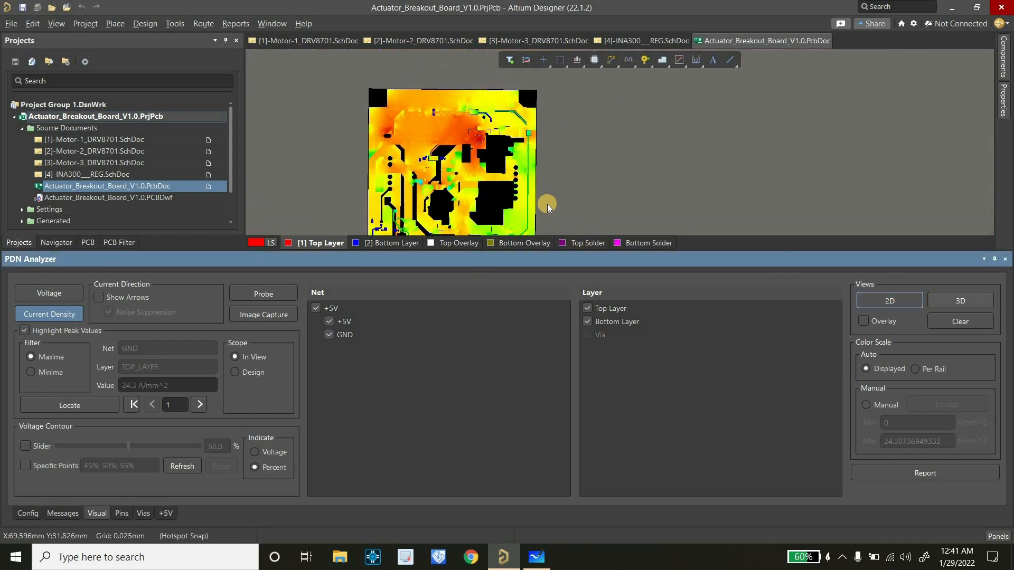
pyautogui.keyDown('ctrl'); pyautogui.scroll(-1, 547, 197); pyautogui.keyUp('ctrl')
pyautogui.keyDown('ctrl'); pyautogui.scroll(4, 497, 168); pyautogui.keyUp('ctrl')
pyautogui.keyDown('ctrl'); pyautogui.scroll(4, 517, 135); pyautogui.keyUp('ctrl')
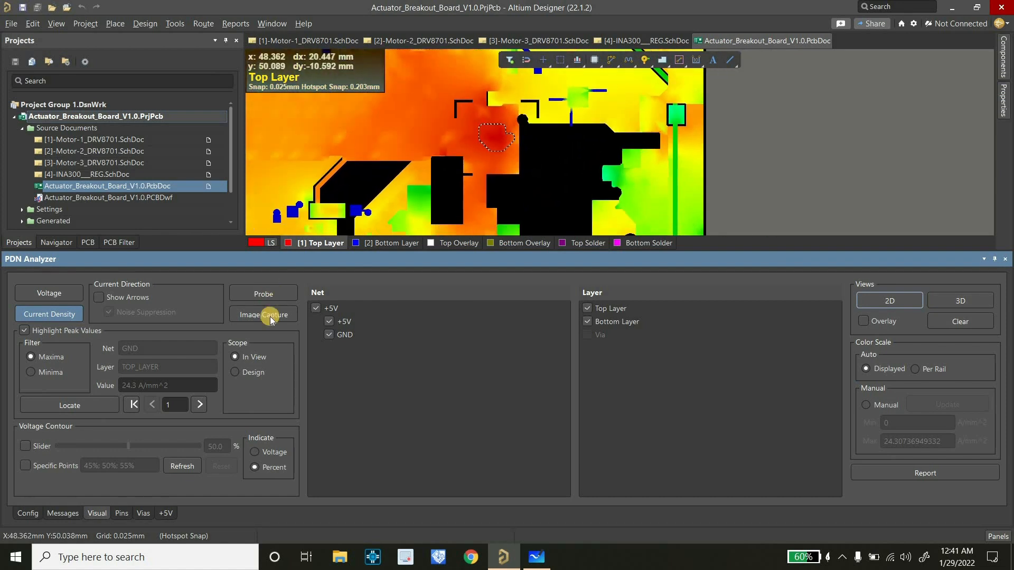
pyautogui.click(296, 322)
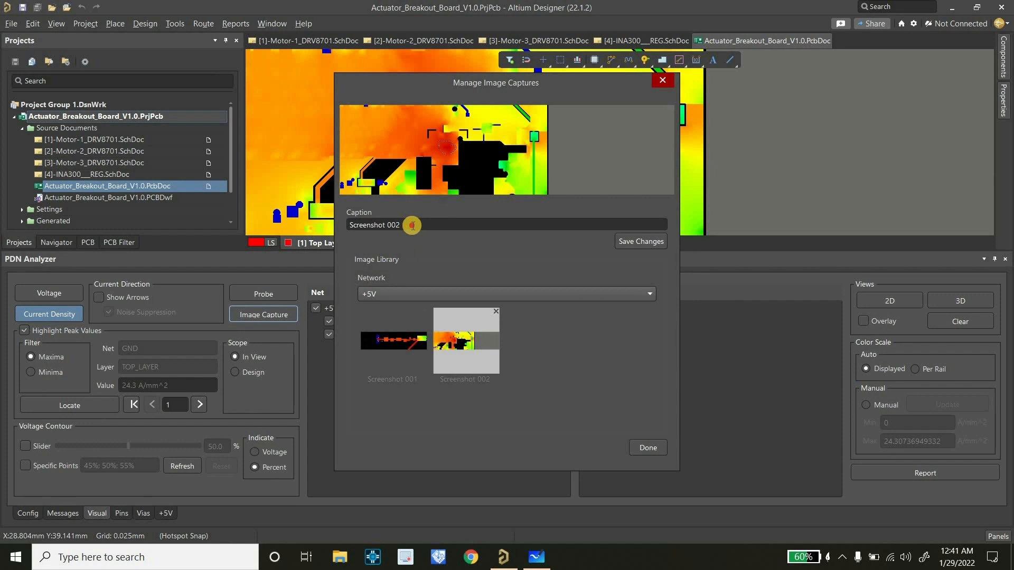
pyautogui.click(412, 225)
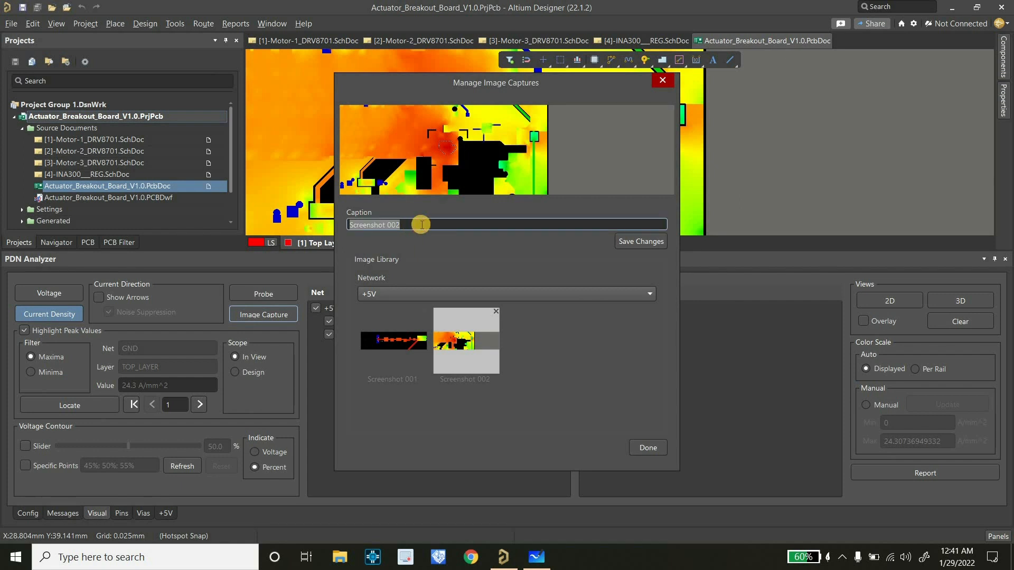
pyautogui.click(421, 225)
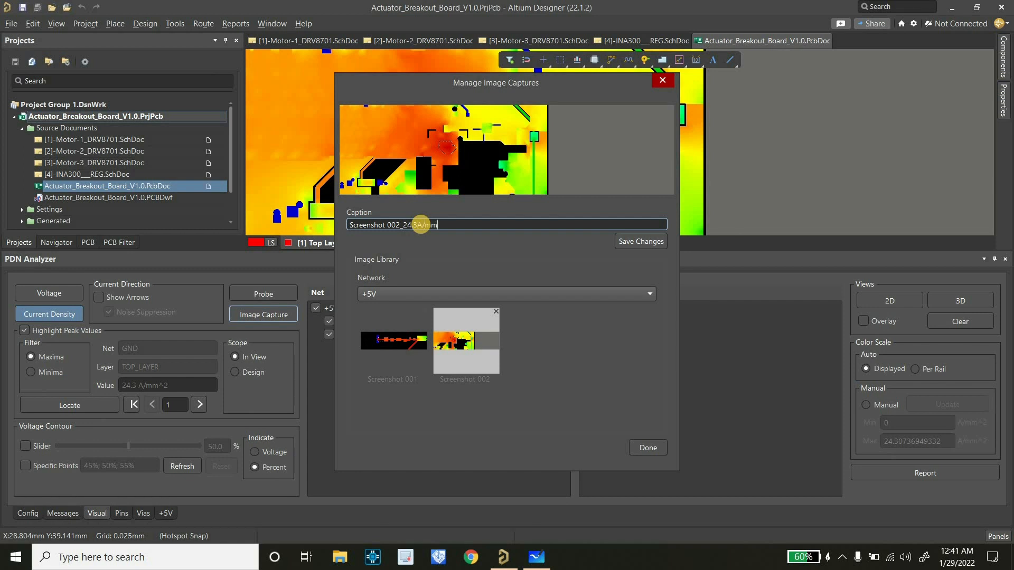
pyautogui.click(639, 242)
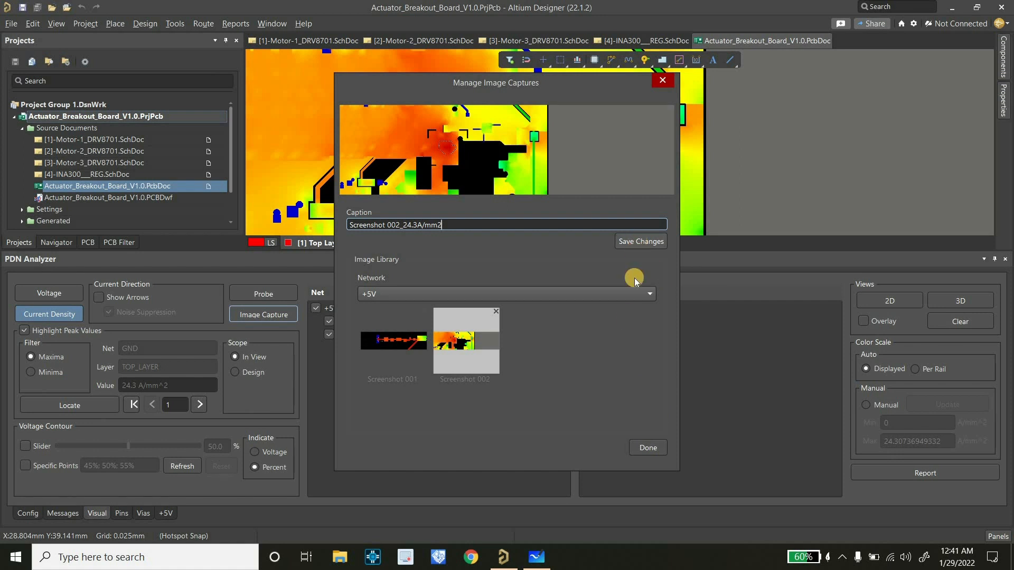
pyautogui.click(649, 448)
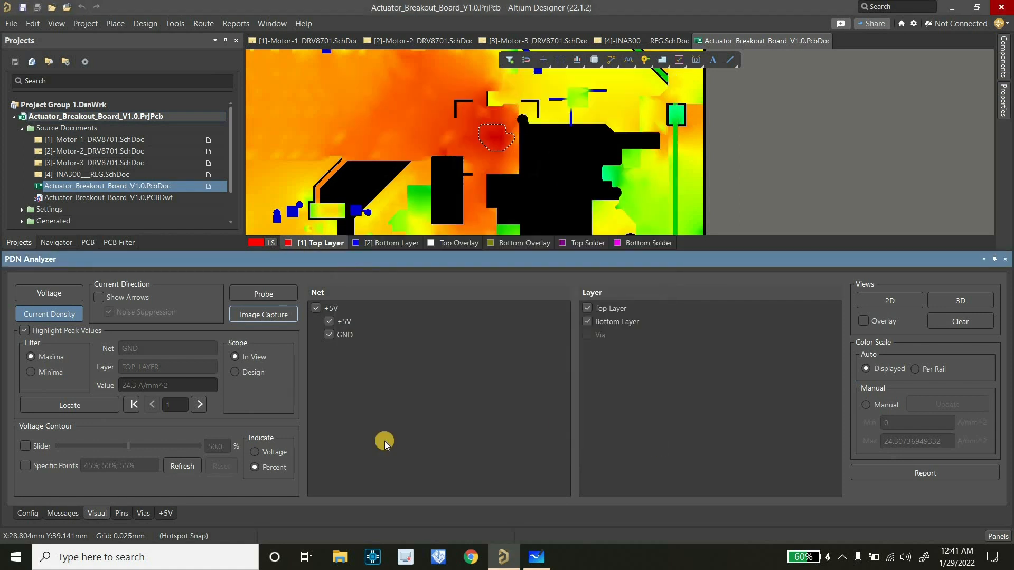
# Advance to the second current density peak and inspect its location on the GND copper
pyautogui.keyDown('ctrl'); pyautogui.scroll(-5, 585, 164); pyautogui.keyUp('ctrl')
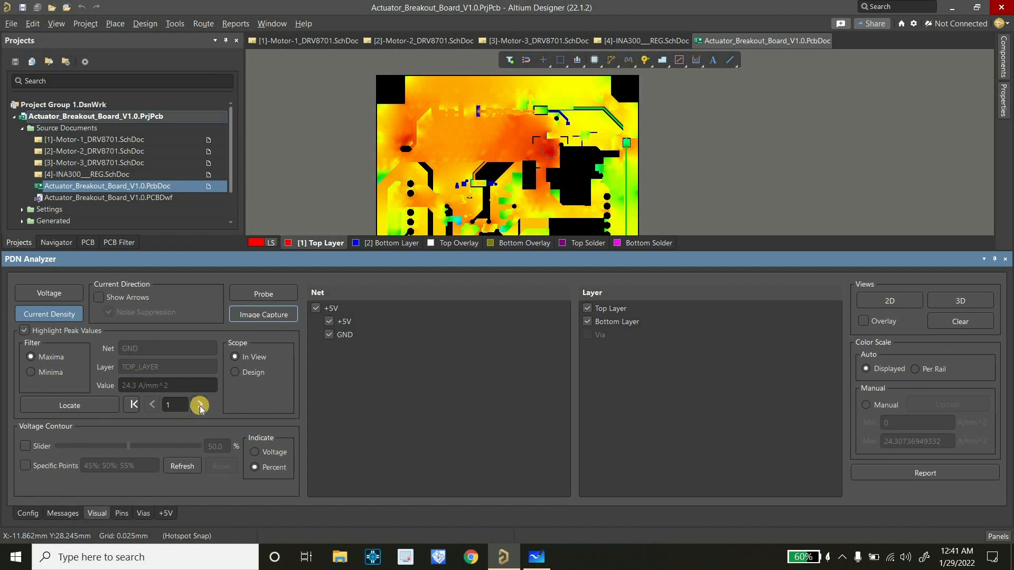
pyautogui.click(200, 405)
pyautogui.click(200, 405)
pyautogui.keyDown('ctrl'); pyautogui.scroll(5, 532, 172); pyautogui.keyUp('ctrl')
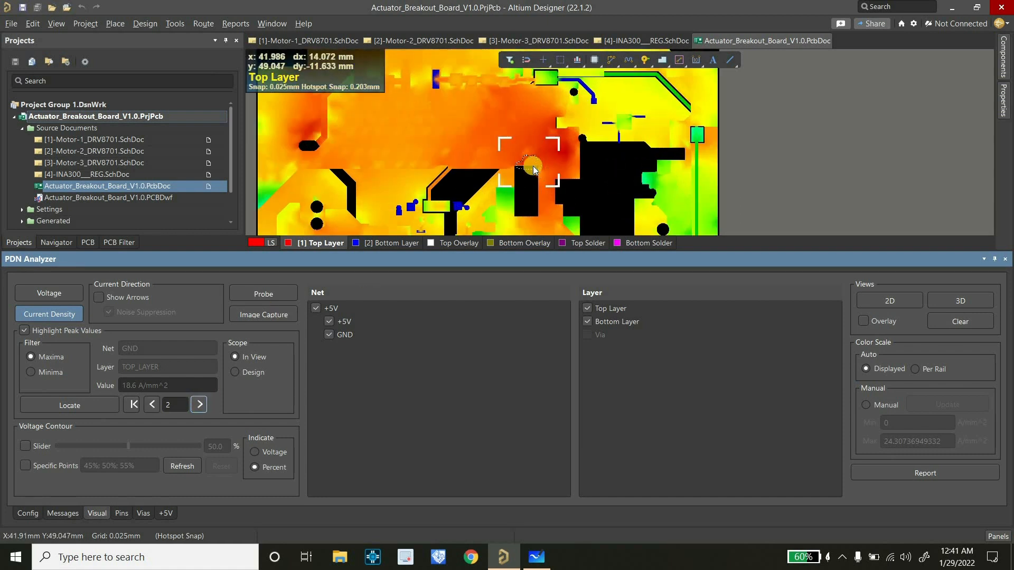
# Step through the current density maxima to the third peak, inspect its location, and return to the first peak
pyautogui.click(199, 405)
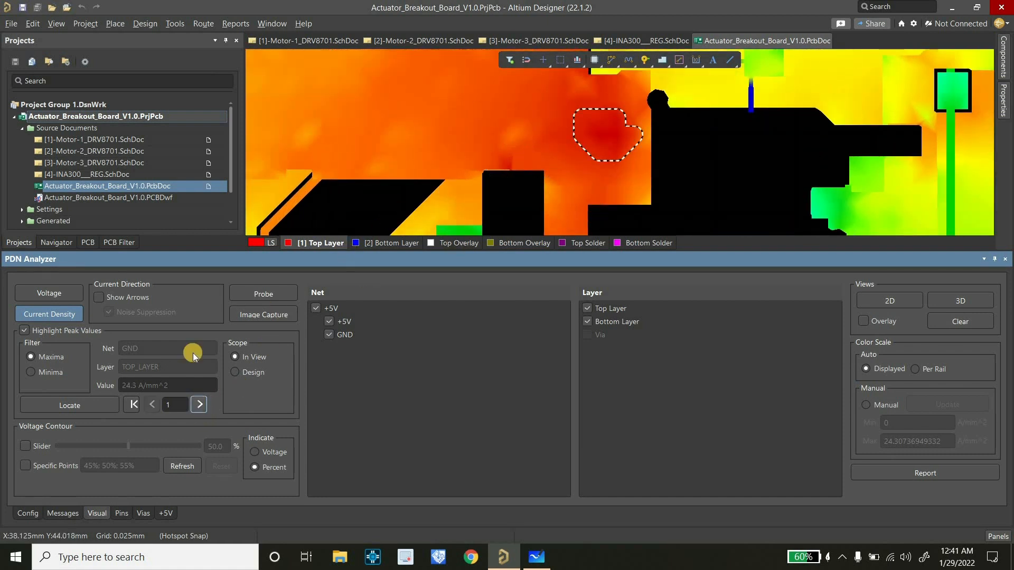
pyautogui.click(199, 405)
pyautogui.click(199, 405)
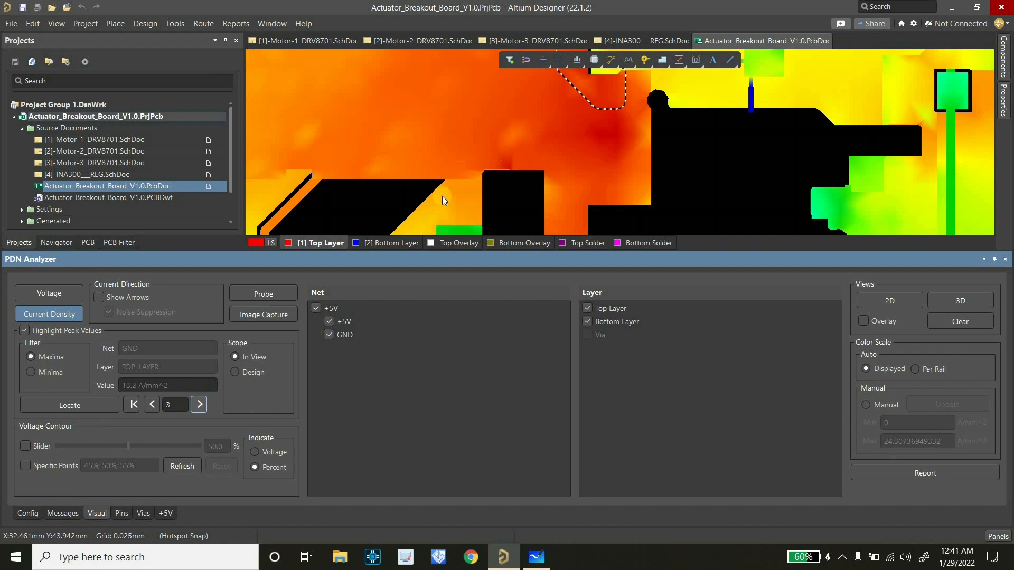
pyautogui.keyDown('ctrl'); pyautogui.scroll(-2, 505, 164); pyautogui.keyUp('ctrl')
pyautogui.keyDown('ctrl'); pyautogui.scroll(-1, 506, 165); pyautogui.keyUp('ctrl')
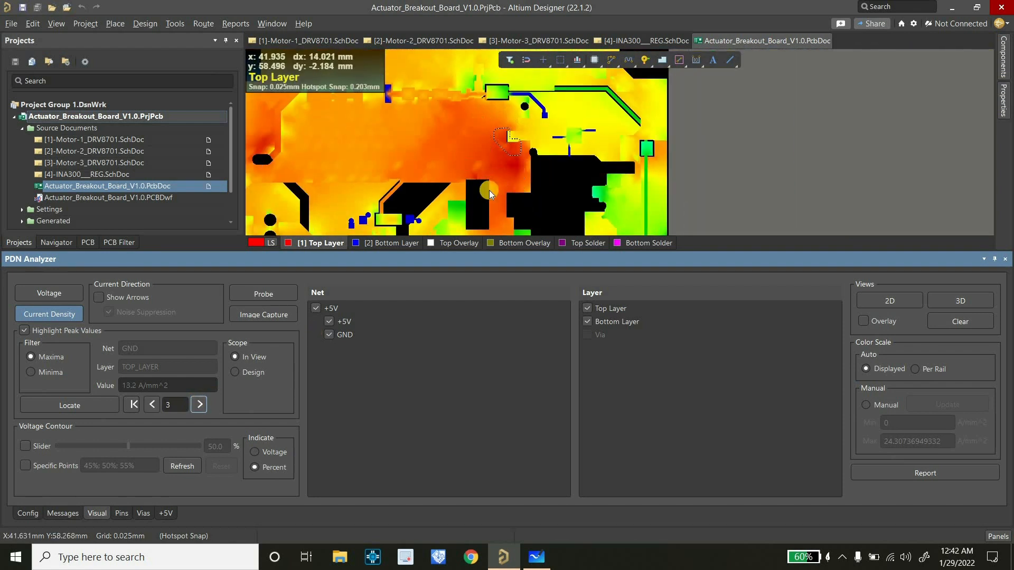
pyautogui.click(152, 405)
pyautogui.click(153, 405)
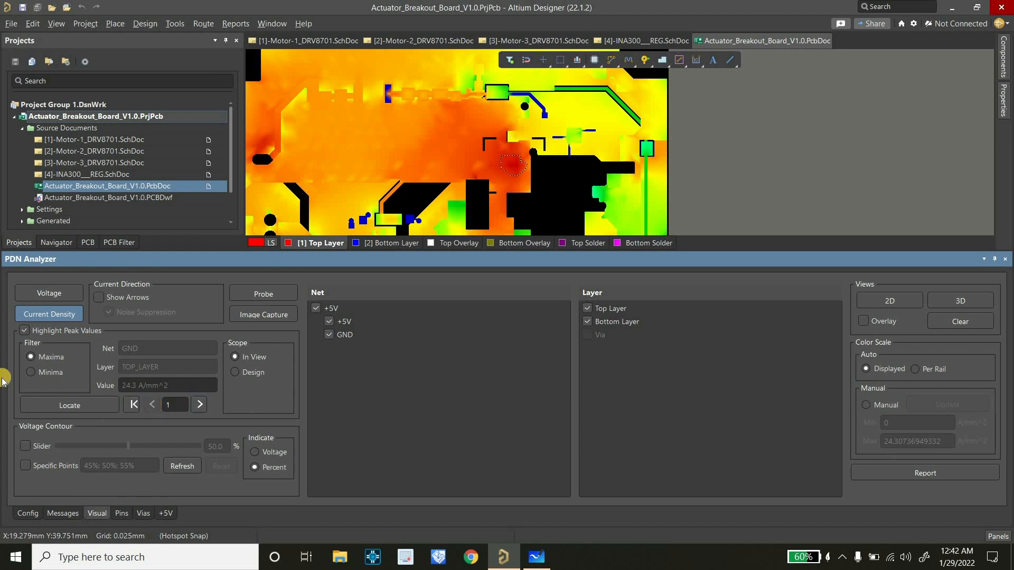
# Switch the peak highlighting to minima and inspect where the lowest current density occurs
pyautogui.click(48, 379)
pyautogui.keyDown('ctrl'); pyautogui.scroll(-1, 502, 122); pyautogui.keyUp('ctrl')
pyautogui.keyDown('ctrl'); pyautogui.scroll(3, 519, 96); pyautogui.keyUp('ctrl')
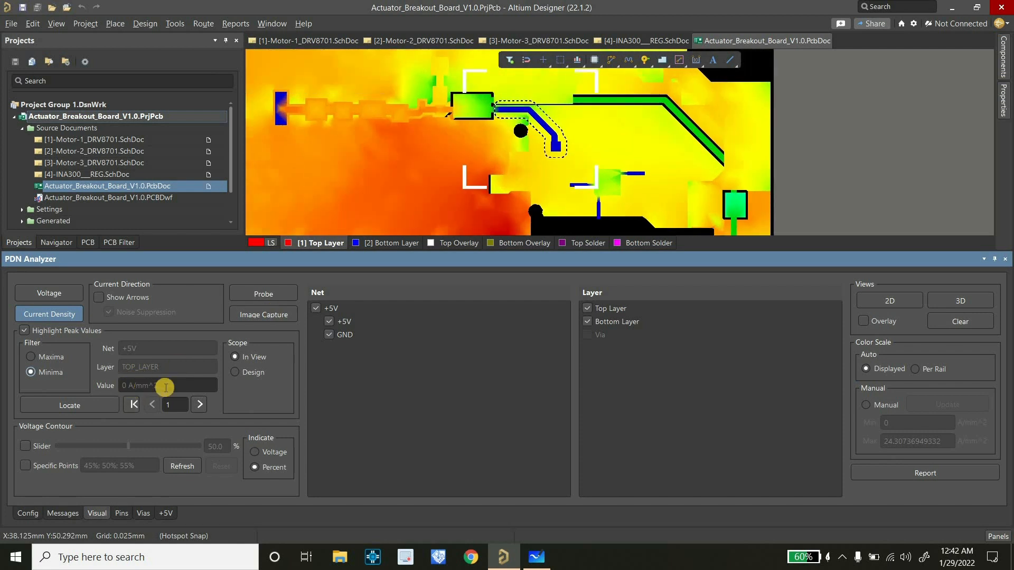
# Display the voltage results with the minima highlighted and frame the lowest-voltage spot on the GND copper
pyautogui.click(33, 291)
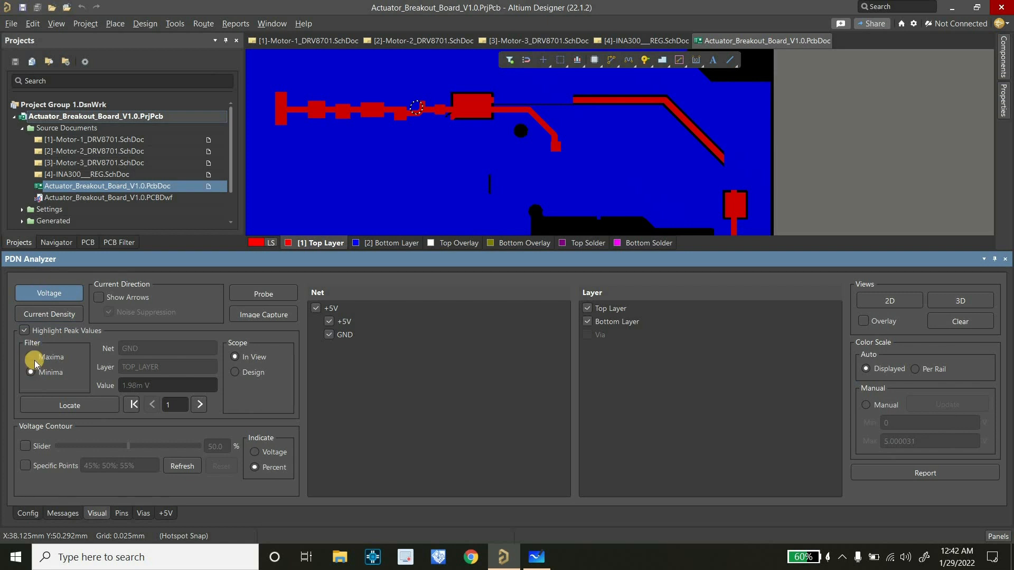
pyautogui.click(37, 359)
pyautogui.click(34, 370)
pyautogui.keyDown('ctrl'); pyautogui.scroll(4, 435, 154); pyautogui.keyUp('ctrl')
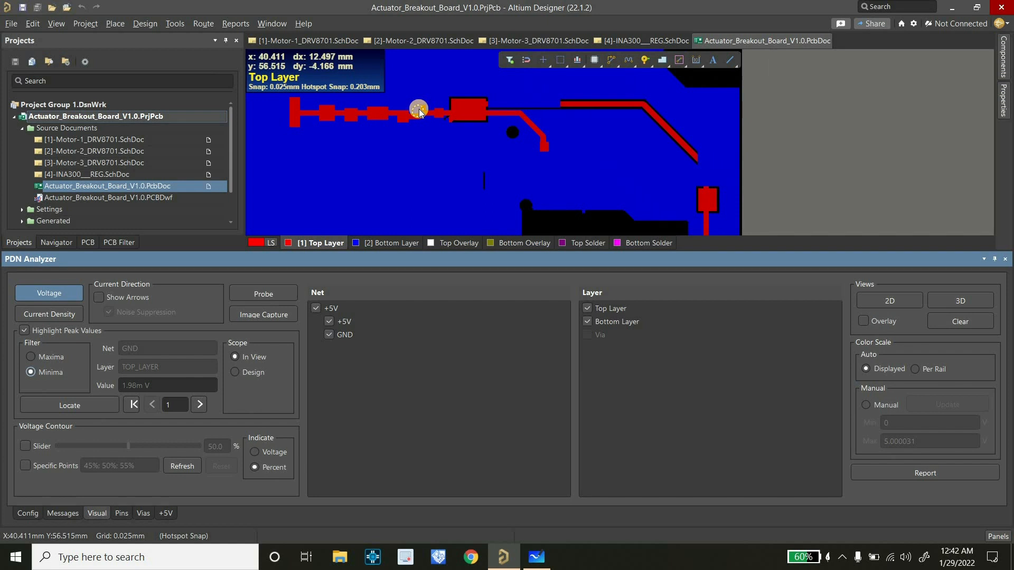
pyautogui.keyDown('ctrl'); pyautogui.scroll(3, 425, 124); pyautogui.keyUp('ctrl')
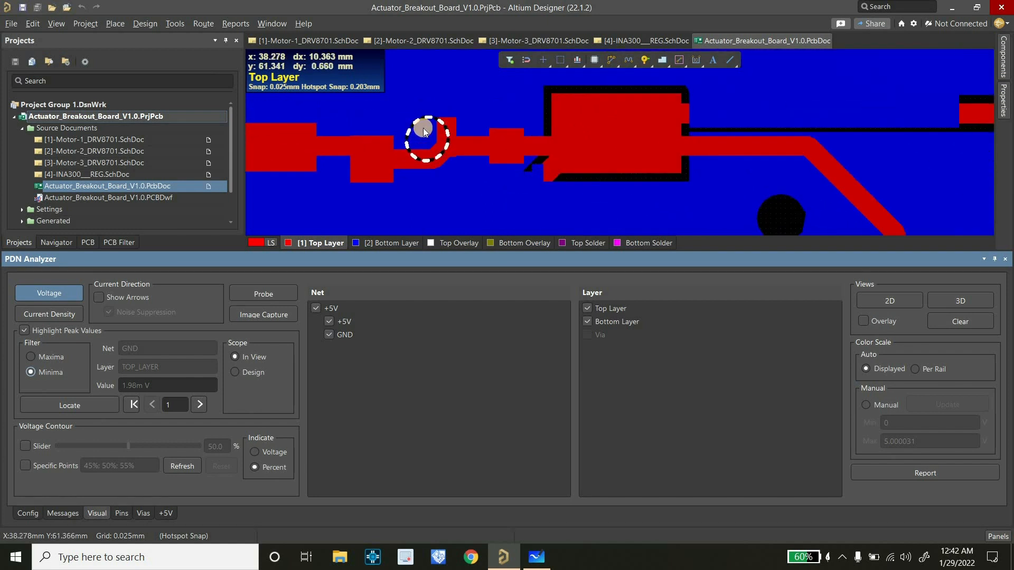
pyautogui.keyDown('ctrl'); pyautogui.scroll(-3, 428, 139); pyautogui.keyUp('ctrl')
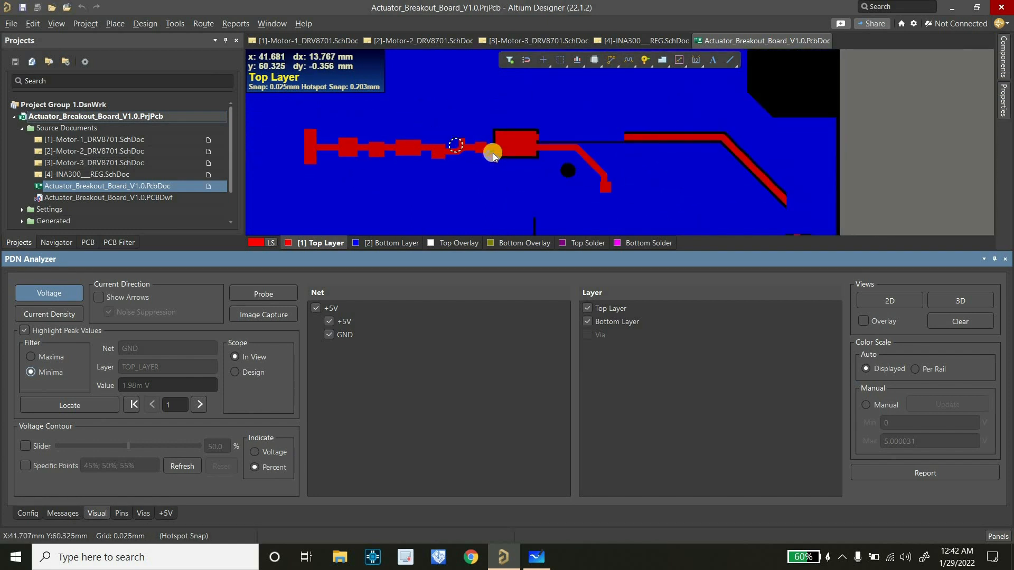
pyautogui.keyDown('ctrl'); pyautogui.scroll(2, 454, 147); pyautogui.keyUp('ctrl')
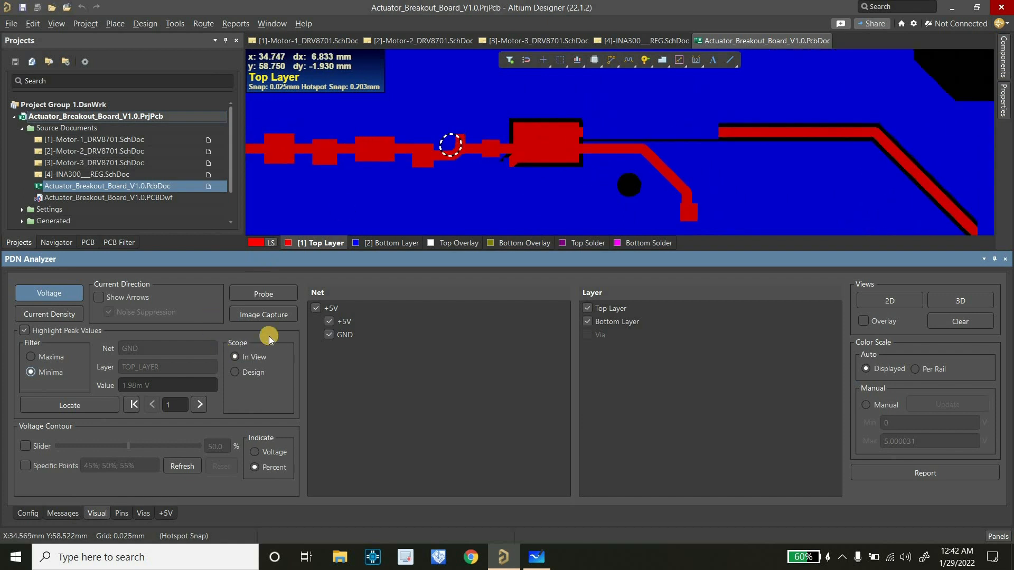
# Capture an image of the voltage minimum and save its caption as "Screenshot 003 1.98mV"
pyautogui.click(267, 316)
pyautogui.click(451, 226)
pyautogui.click(452, 225)
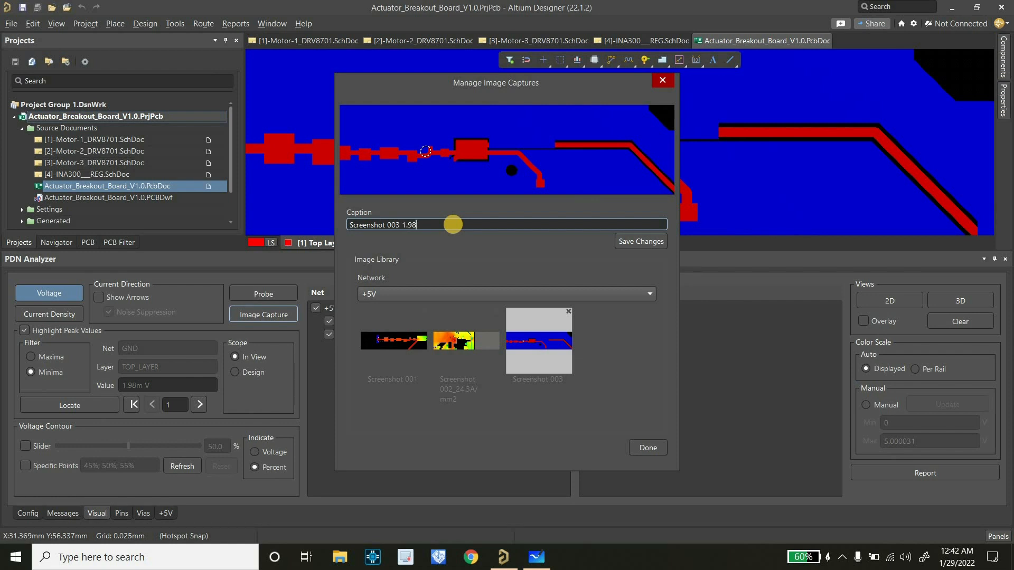
pyautogui.write('V')
pyautogui.click(641, 242)
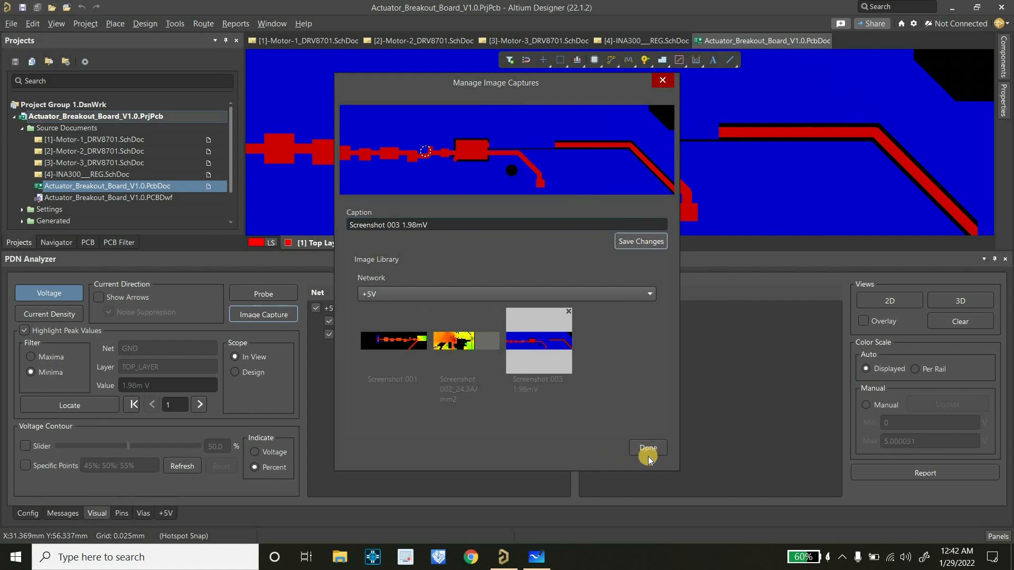
pyautogui.click(648, 449)
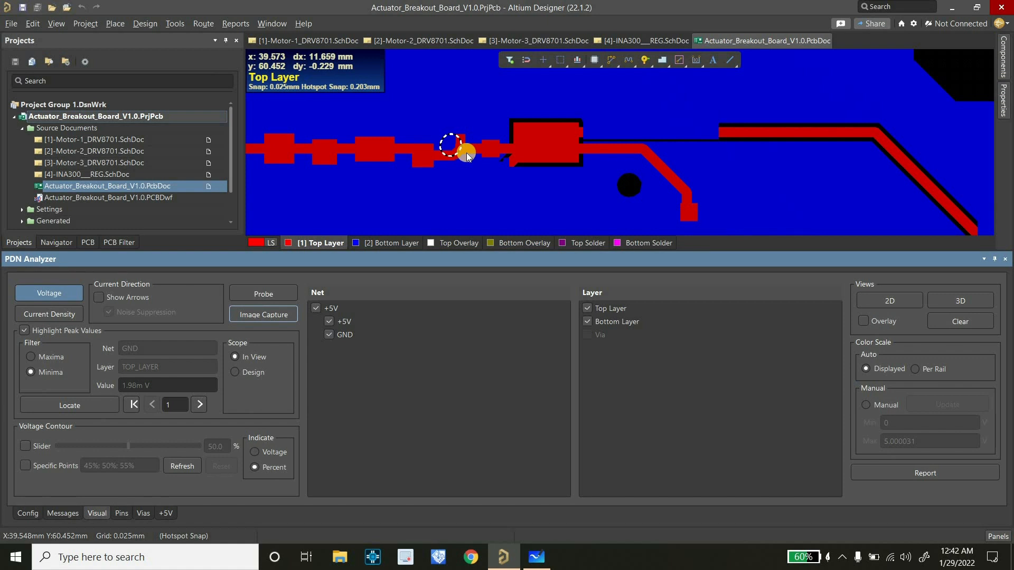
# Select the +12V_IN network in the simulation configuration and display its results on the board
pyautogui.keyDown('ctrl'); pyautogui.scroll(-2, 467, 153); pyautogui.keyUp('ctrl')
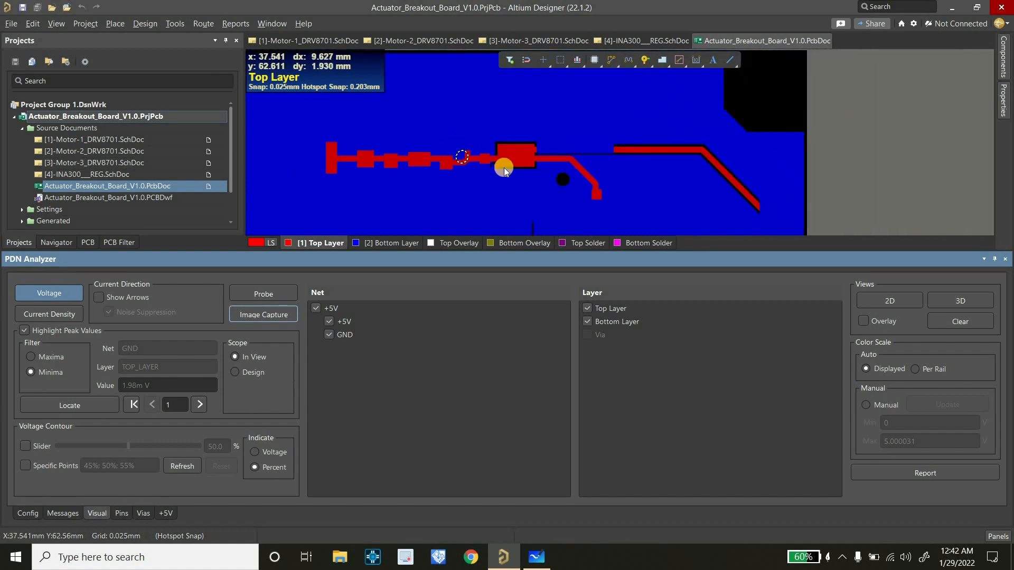
pyautogui.keyDown('ctrl'); pyautogui.scroll(-1, 500, 166); pyautogui.keyUp('ctrl')
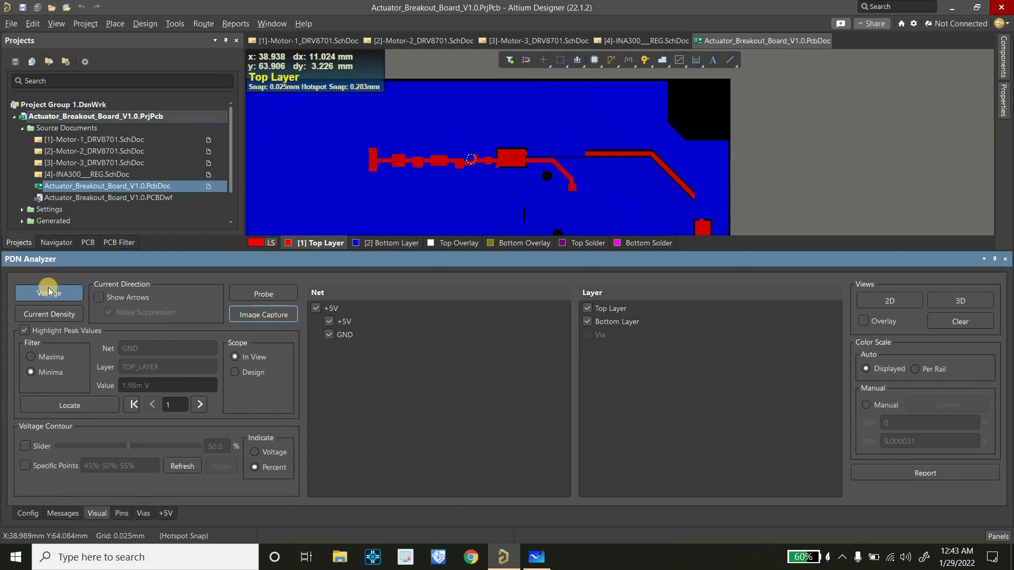
pyautogui.click(27, 514)
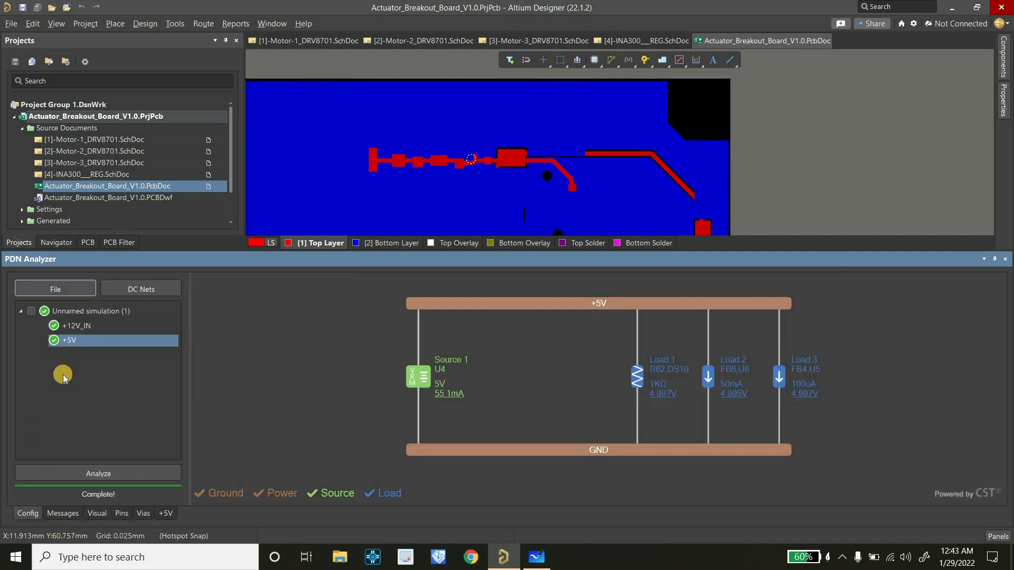
pyautogui.click(75, 328)
pyautogui.moveTo(584, 151); pyautogui.dragTo(495, 195, button='middle')
pyautogui.moveTo(498, 150); pyautogui.dragTo(495, 227, button='middle')
pyautogui.moveTo(495, 224); pyautogui.dragTo(477, 192, button='middle')
pyautogui.click(97, 514)
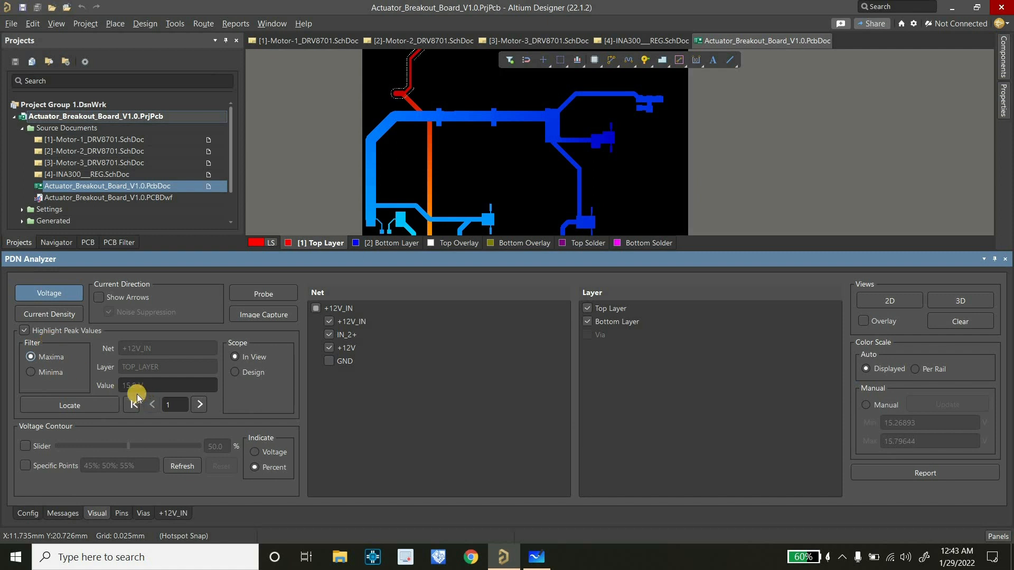
# Highlight the +12V_IN network's voltage minima and frame the lowest-voltage area on the +12V copper
pyautogui.click(47, 374)
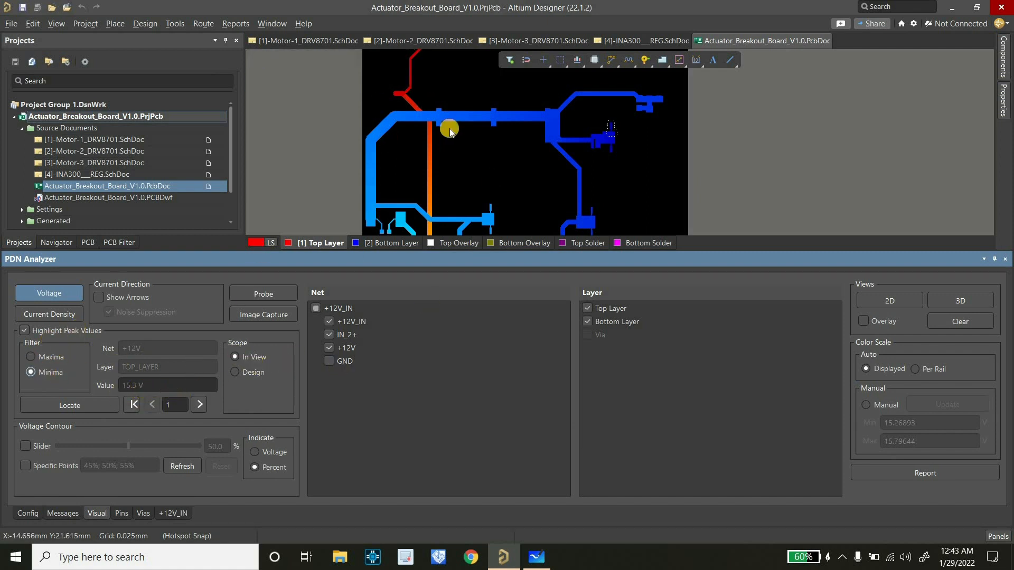
pyautogui.keyDown('ctrl'); pyautogui.scroll(-2, 571, 109); pyautogui.keyUp('ctrl')
pyautogui.keyDown('ctrl'); pyautogui.scroll(4, 530, 140); pyautogui.keyUp('ctrl')
pyautogui.keyDown('ctrl'); pyautogui.scroll(1, 519, 150); pyautogui.keyUp('ctrl')
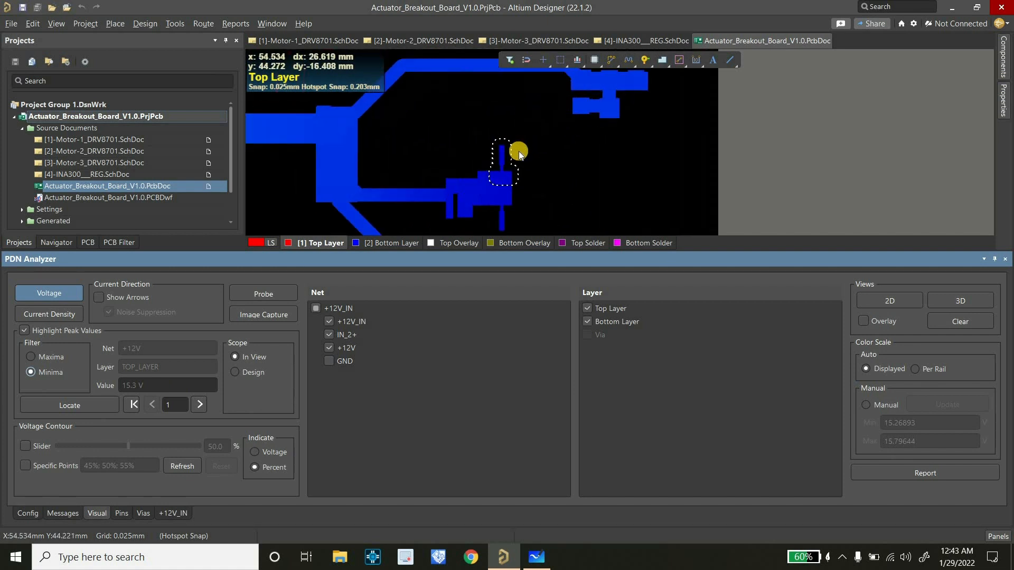
pyautogui.keyDown('ctrl'); pyautogui.scroll(1, 512, 167); pyautogui.keyUp('ctrl')
pyautogui.keyDown('ctrl'); pyautogui.scroll(1, 512, 168); pyautogui.keyUp('ctrl')
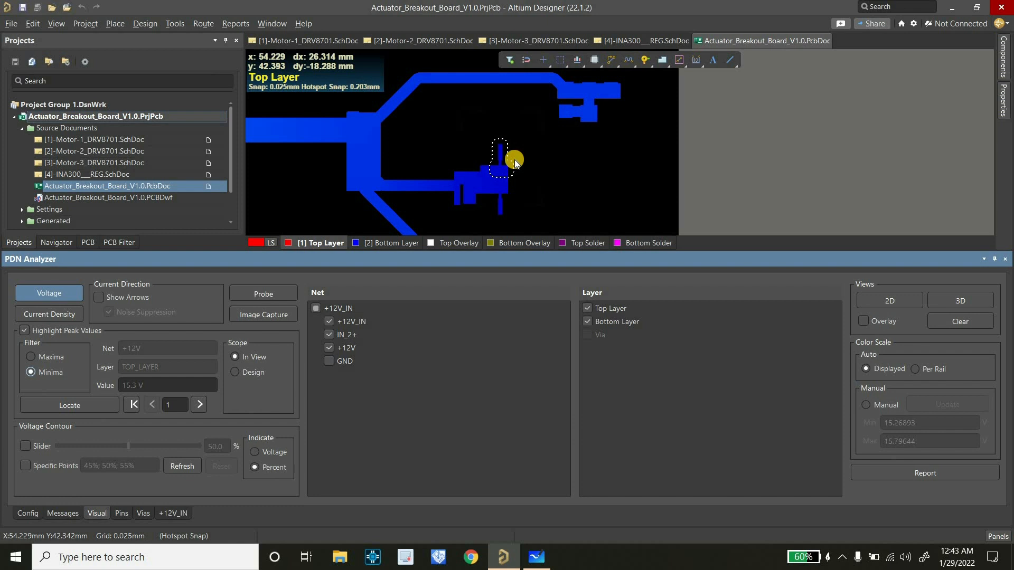
pyautogui.keyDown('ctrl'); pyautogui.scroll(-1, 513, 150); pyautogui.keyUp('ctrl')
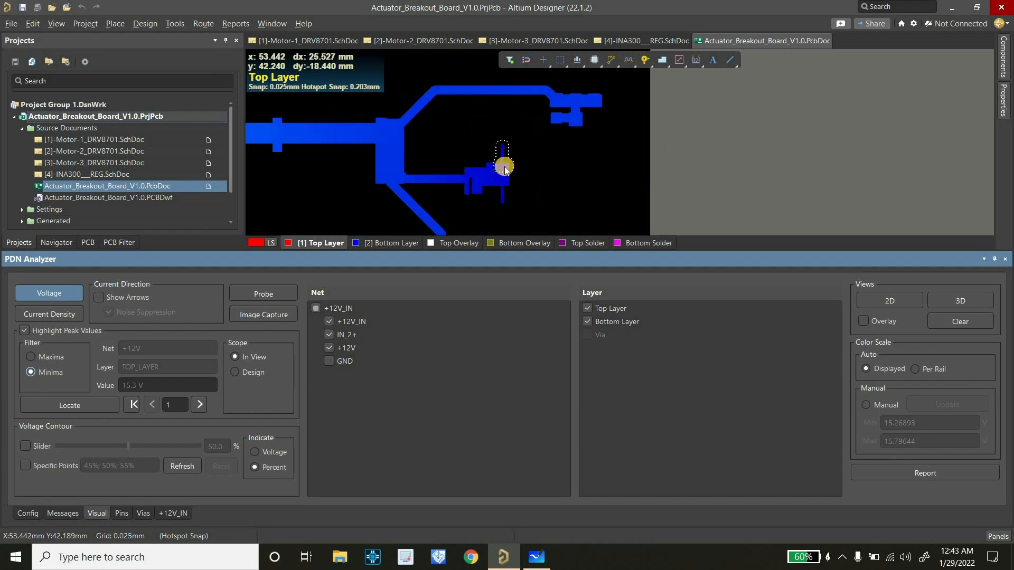
pyautogui.keyDown('ctrl'); pyautogui.scroll(4, 504, 168); pyautogui.keyUp('ctrl')
pyautogui.keyDown('ctrl'); pyautogui.scroll(-3, 505, 165); pyautogui.keyUp('ctrl')
pyautogui.keyDown('ctrl'); pyautogui.scroll(1, 503, 162); pyautogui.keyUp('ctrl')
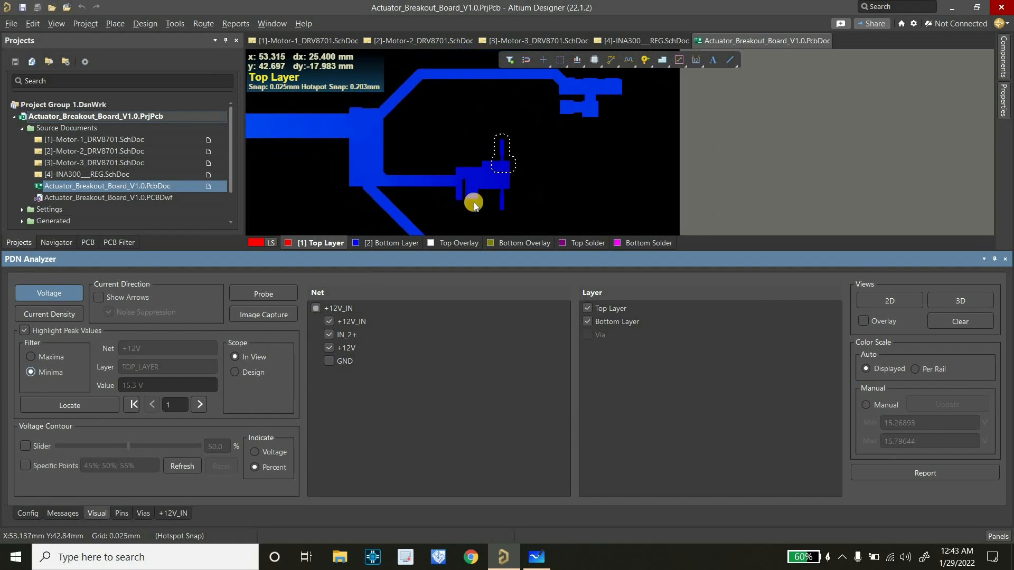
pyautogui.keyDown('ctrl'); pyautogui.scroll(1, 489, 159); pyautogui.keyUp('ctrl')
# Capture an image of the lowest-voltage area and save its caption as "Screenshot 004 15.3 from 15.8"
pyautogui.click(259, 316)
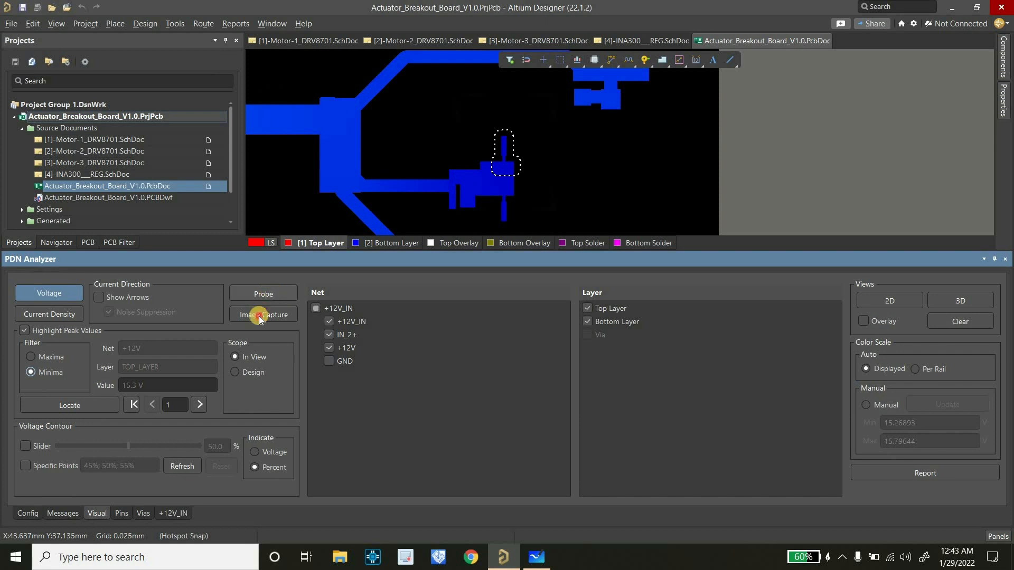
pyautogui.click(431, 224)
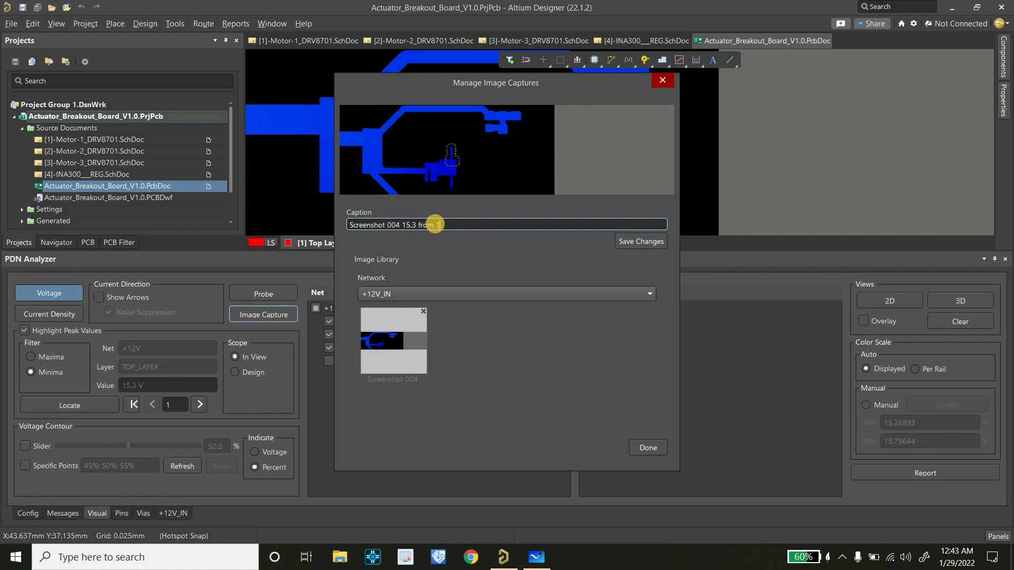
pyautogui.write('8')
pyautogui.click(638, 244)
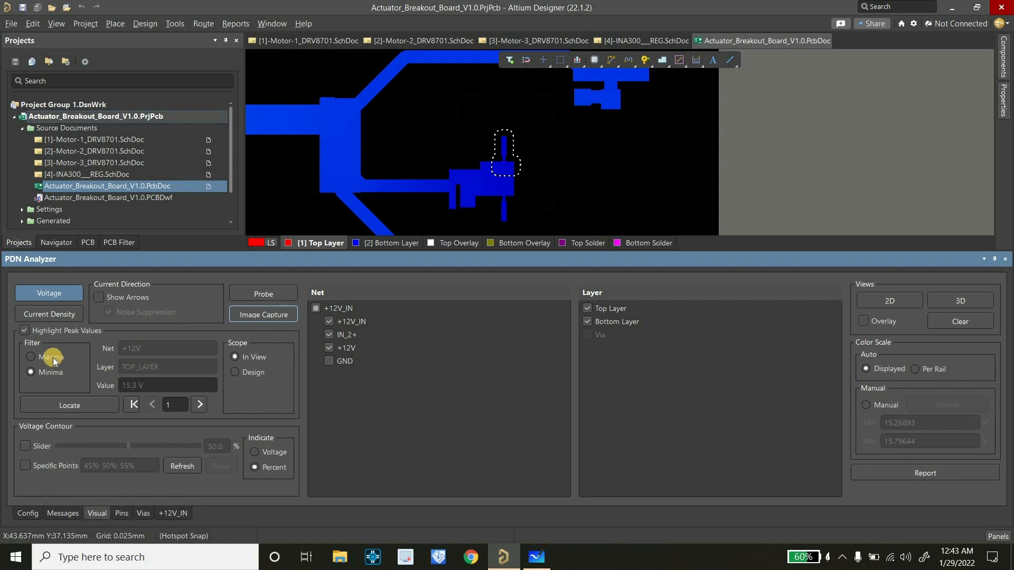
# Display the +12V_IN network's current density with the maxima highlighted and frame the peak on the +12V copper
pyautogui.click(44, 318)
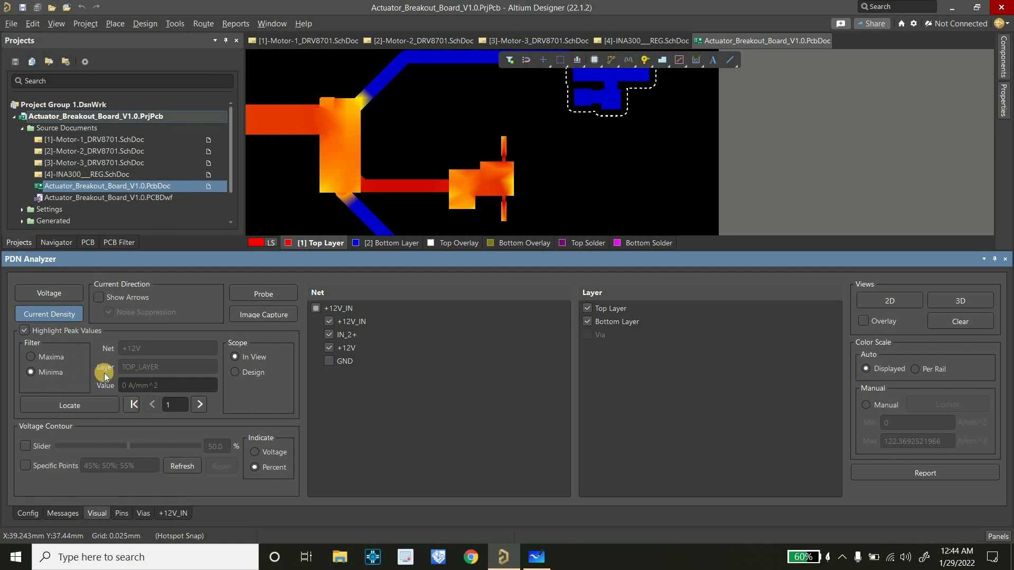
pyautogui.click(41, 357)
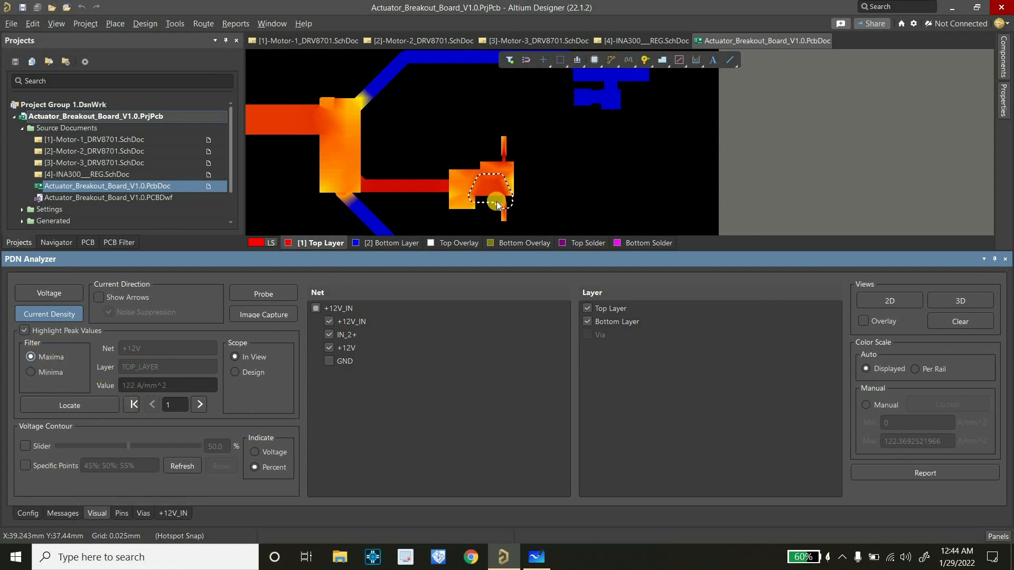
pyautogui.keyDown('ctrl'); pyautogui.scroll(2, 499, 202); pyautogui.keyUp('ctrl')
pyautogui.keyDown('ctrl'); pyautogui.scroll(-2, 472, 179); pyautogui.keyUp('ctrl')
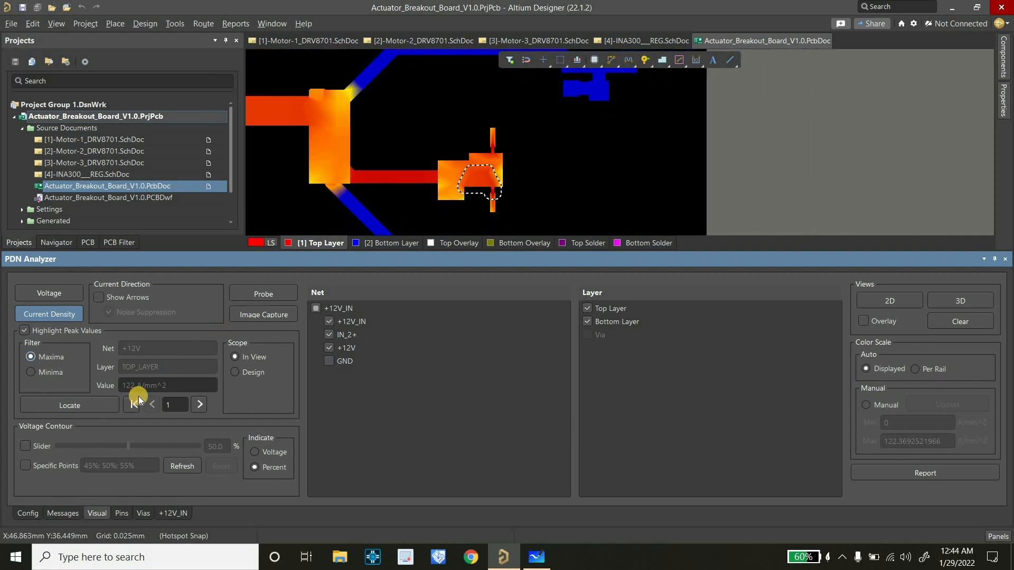
# Capture an image of the current density peak and save its caption as "Screenshot 005 122A/mm2"
pyautogui.click(273, 314)
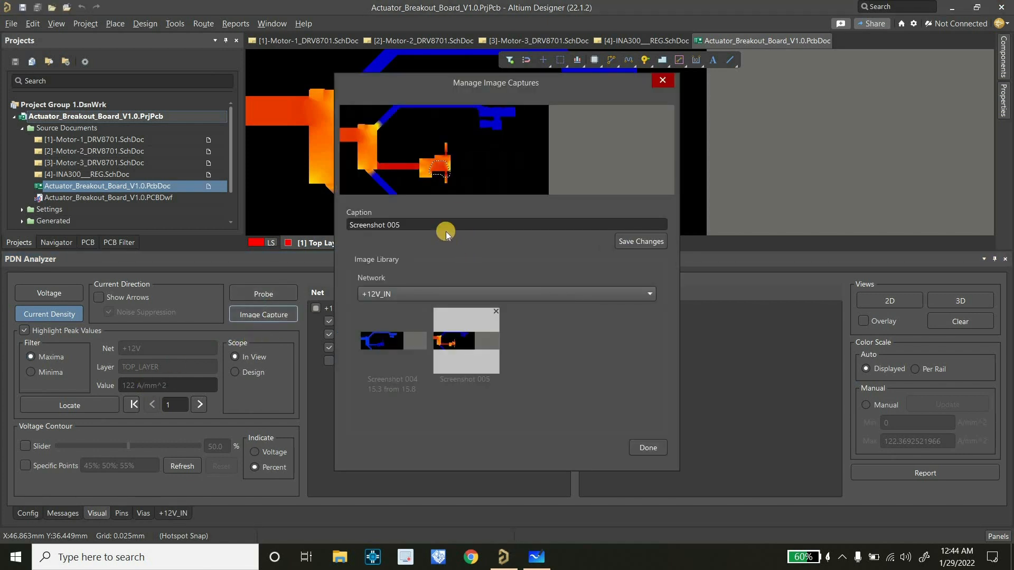
pyautogui.click(444, 223)
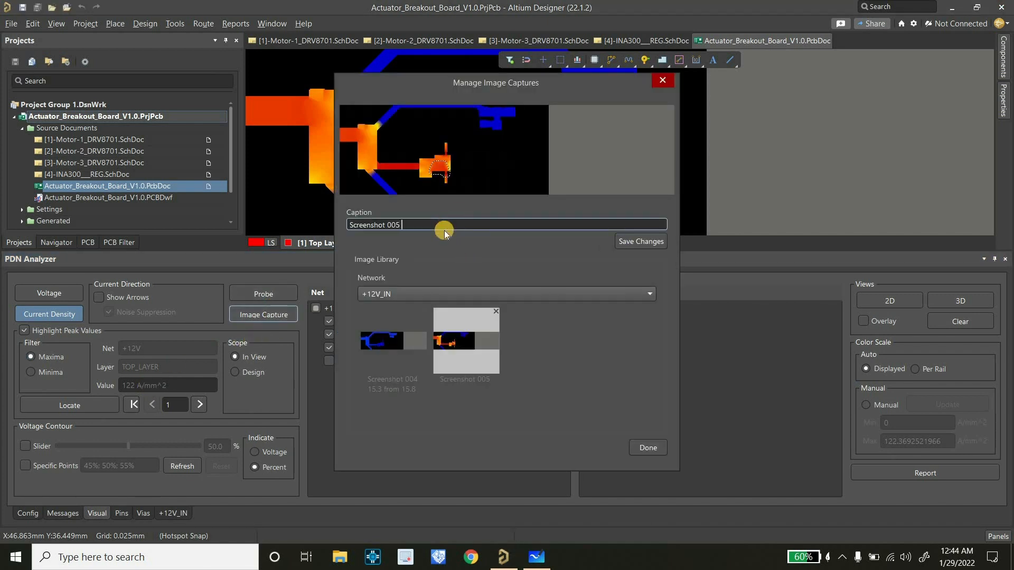
pyautogui.write('122A/mm2')
pyautogui.click(639, 243)
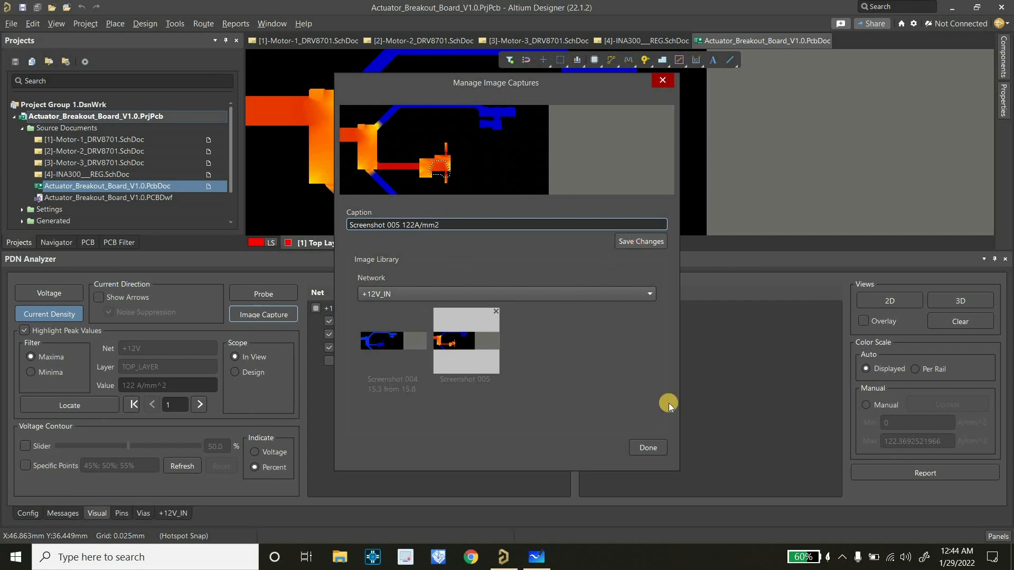
pyautogui.click(648, 448)
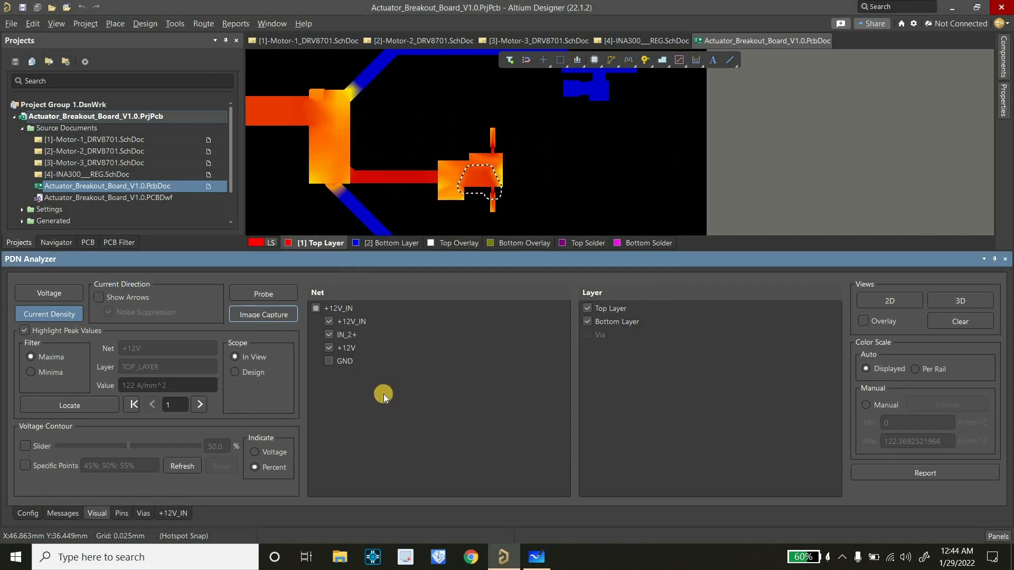
# Show only the GND net's current density by enabling GND and hiding the +12V_IN, IN_2+ and +12V nets
pyautogui.keyDown('ctrl'); pyautogui.scroll(-4, 561, 184); pyautogui.keyUp('ctrl')
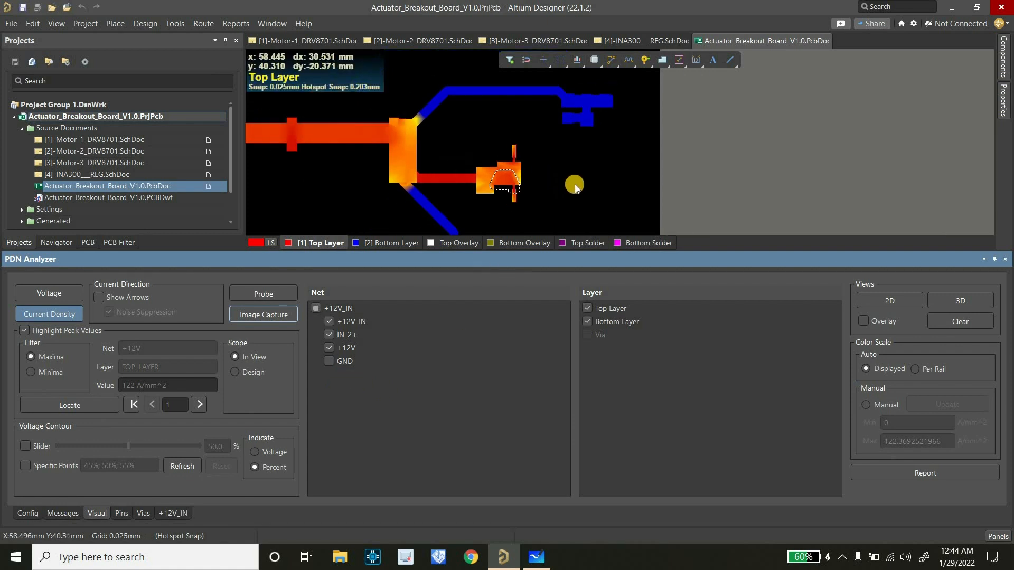
pyautogui.click(331, 361)
pyautogui.click(330, 334)
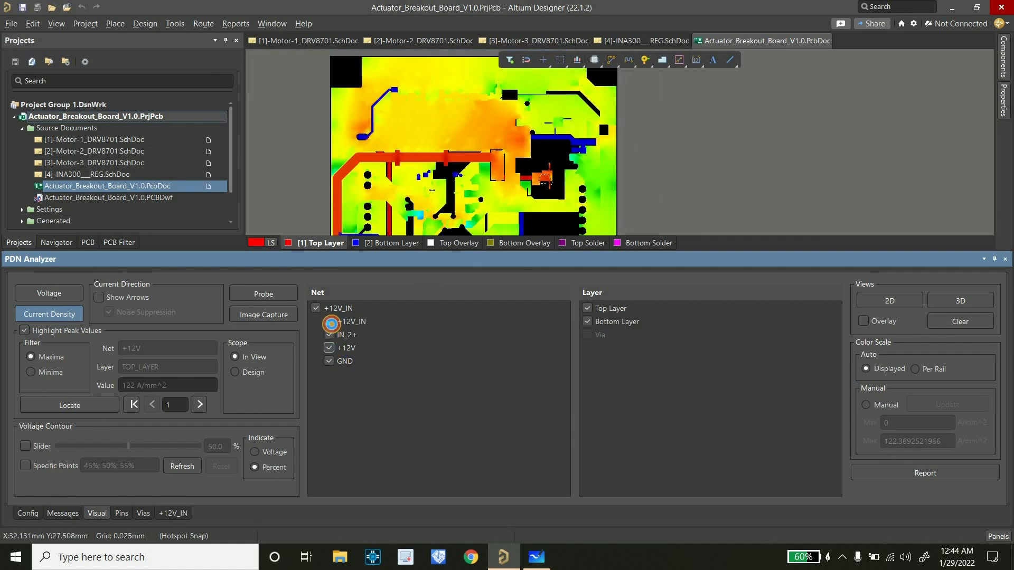
pyautogui.click(329, 322)
pyautogui.click(329, 348)
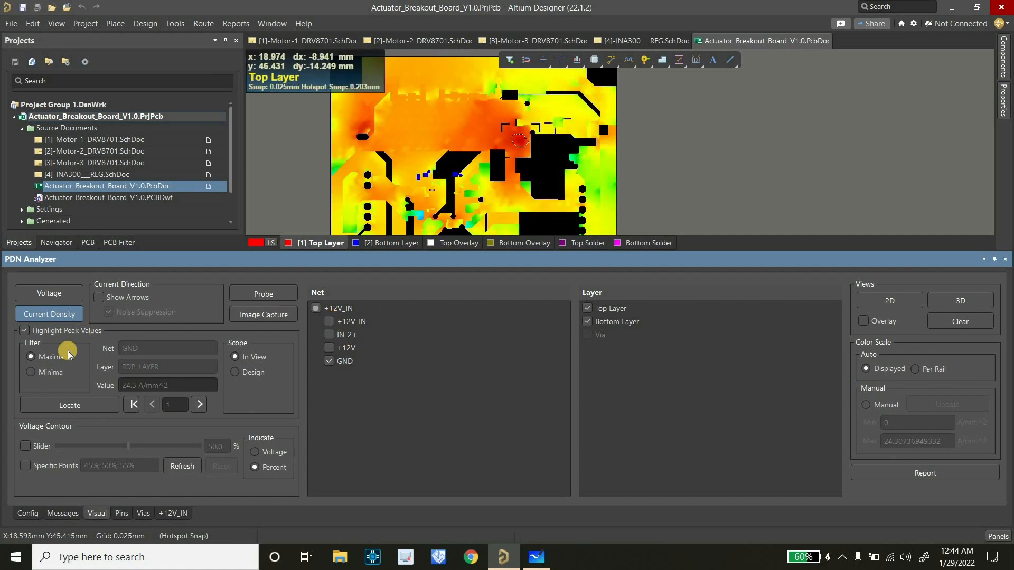
# Display the GND net's voltage distribution and frame its highlighted maximum together with the surrounding board area
pyautogui.click(48, 294)
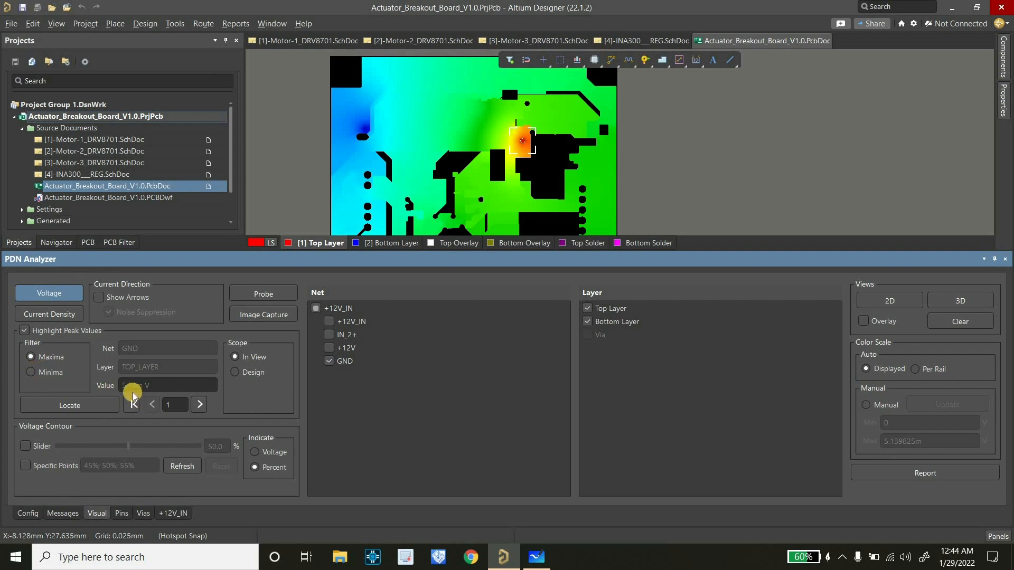
pyautogui.keyDown('ctrl'); pyautogui.scroll(5, 536, 131); pyautogui.keyUp('ctrl')
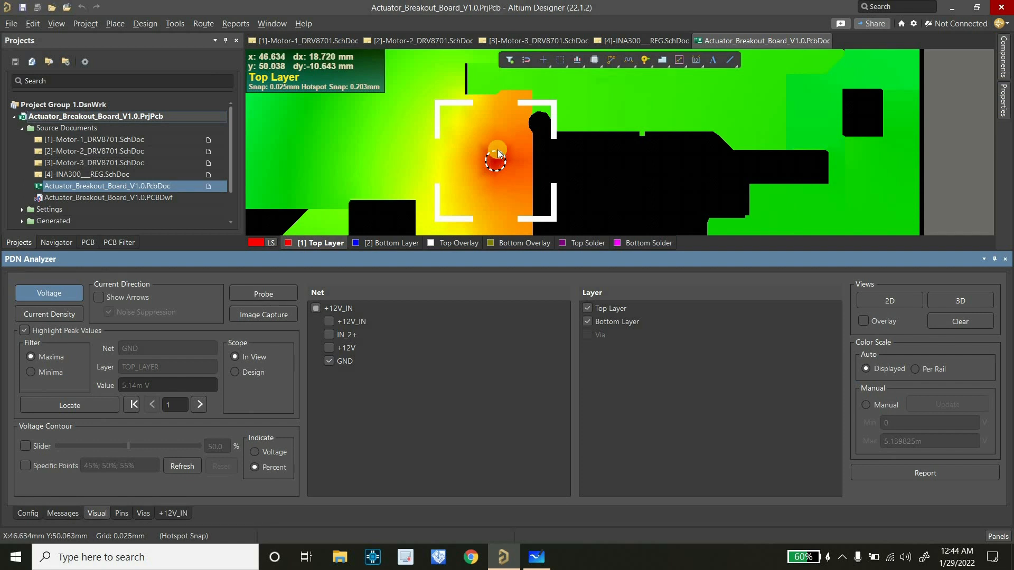
pyautogui.keyDown('ctrl'); pyautogui.scroll(-2, 496, 153); pyautogui.keyUp('ctrl')
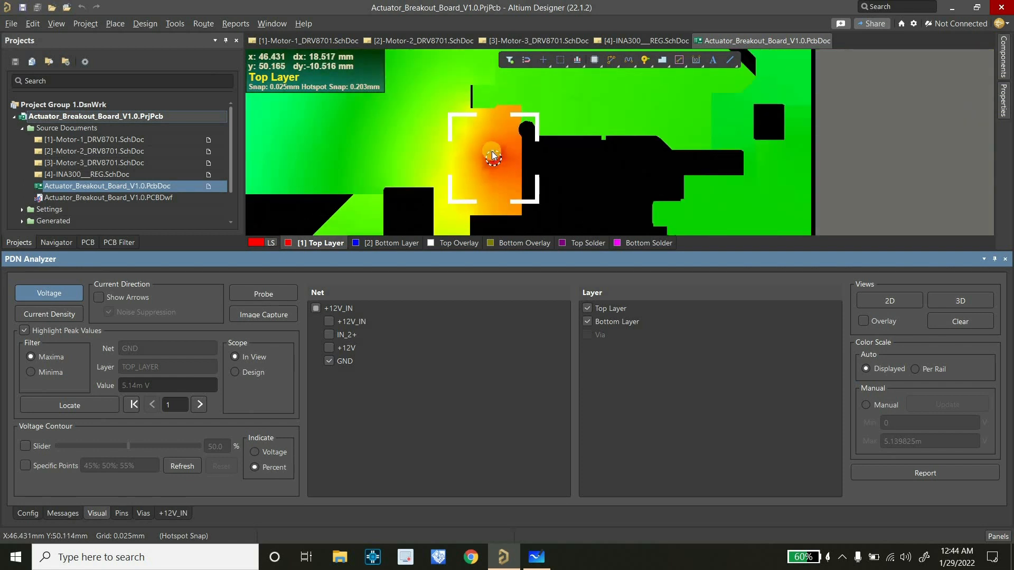
pyautogui.keyDown('ctrl'); pyautogui.scroll(-4, 492, 151); pyautogui.keyUp('ctrl')
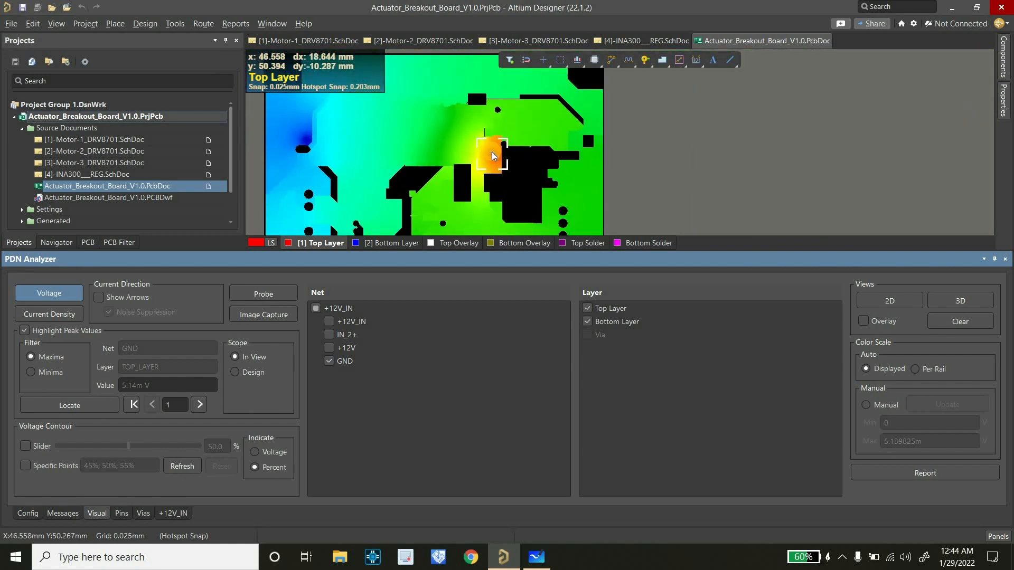
pyautogui.keyDown('ctrl'); pyautogui.scroll(1, 492, 155); pyautogui.keyUp('ctrl')
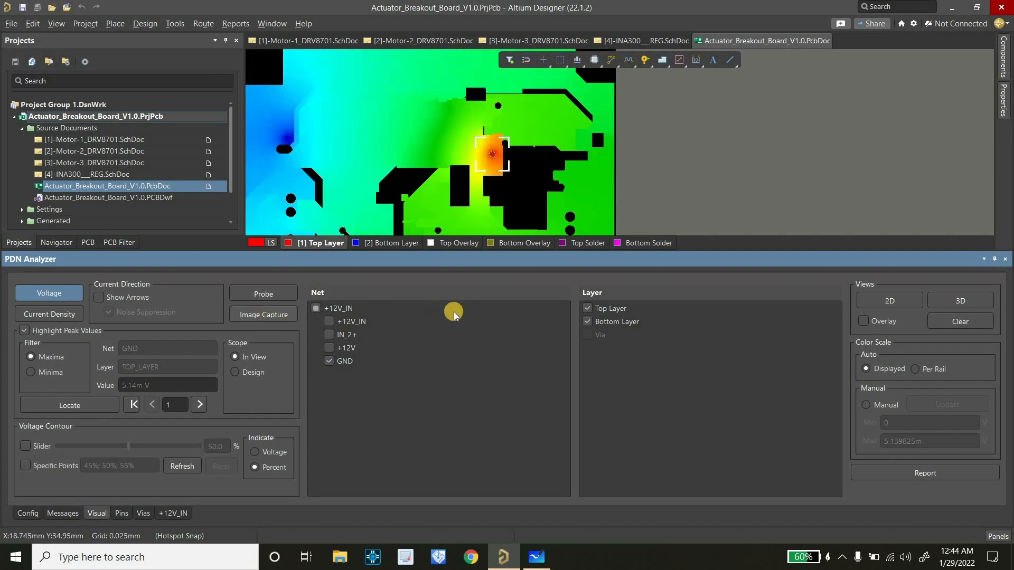
# Capture an image of the GND voltage peak and save its caption as "Screenshot 006 GND 5.14mV"
pyautogui.click(264, 315)
pyautogui.click(436, 227)
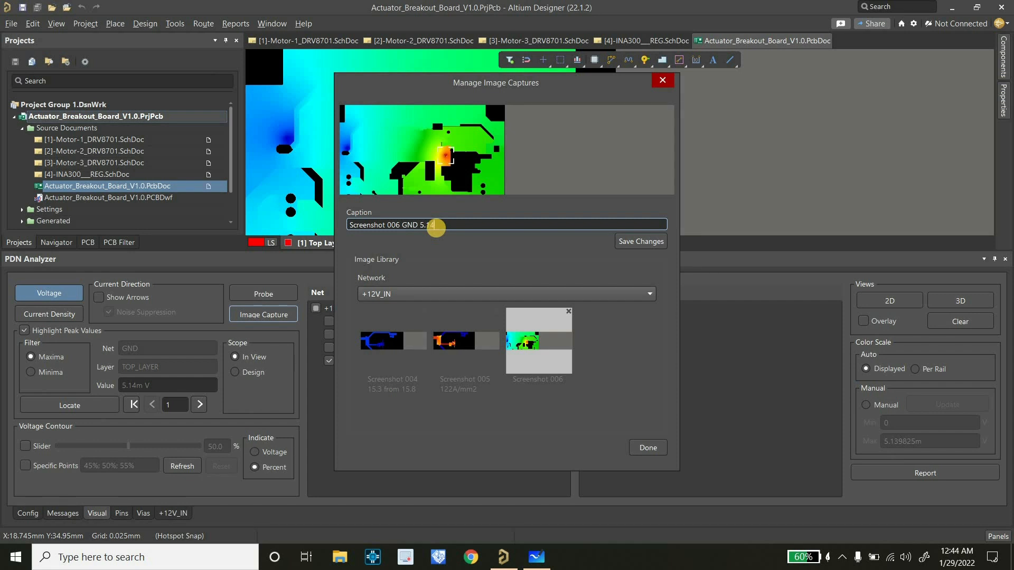
pyautogui.write('V')
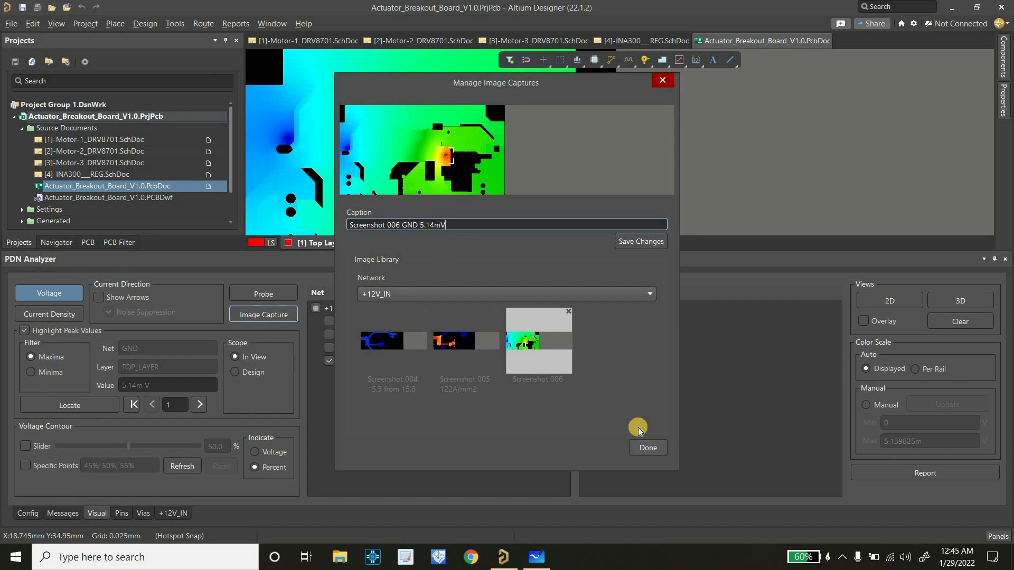
pyautogui.click(640, 241)
pyautogui.click(648, 447)
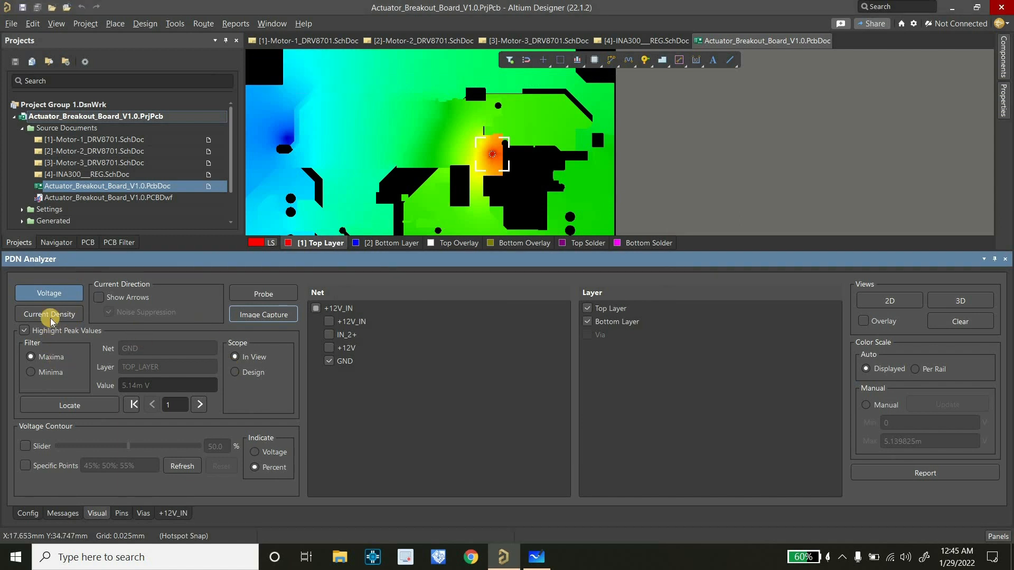
# Display the GND net's current density with the maxima highlighted and examine the peak location on the board
pyautogui.click(31, 372)
pyautogui.click(35, 314)
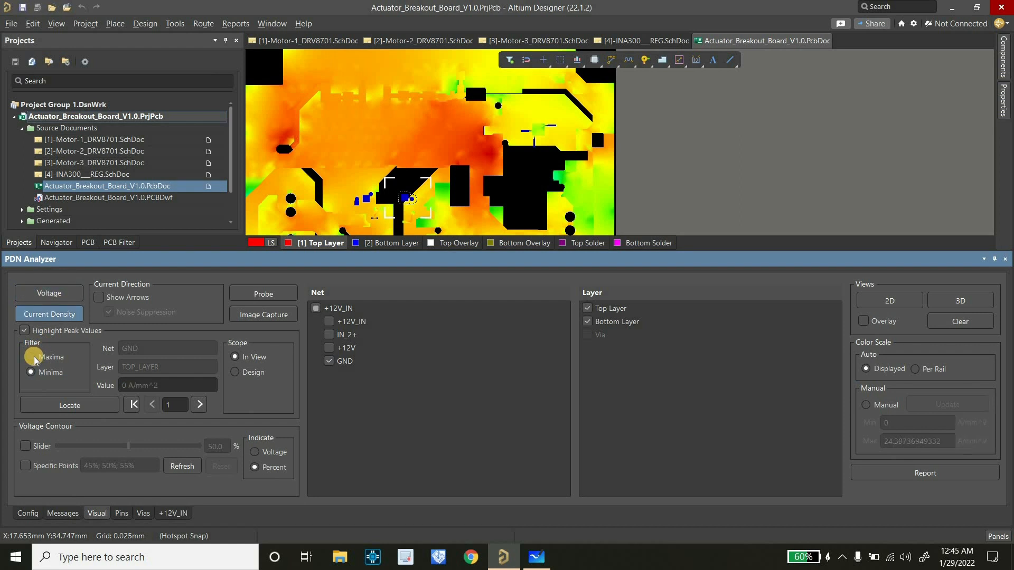
pyautogui.click(35, 358)
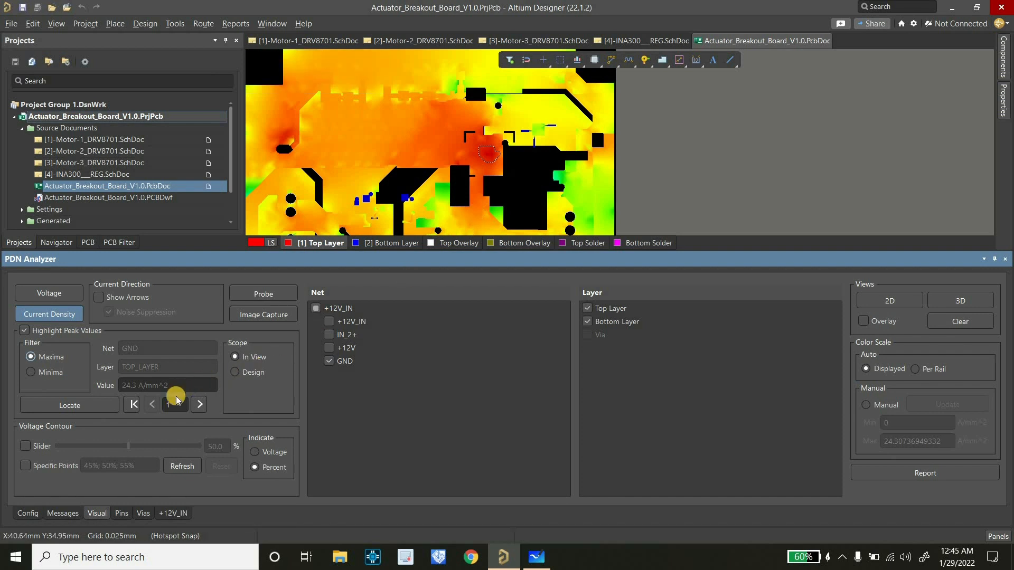
pyautogui.keyDown('ctrl'); pyautogui.scroll(-3, 480, 188); pyautogui.keyUp('ctrl')
pyautogui.keyDown('ctrl'); pyautogui.scroll(2, 490, 172); pyautogui.keyUp('ctrl')
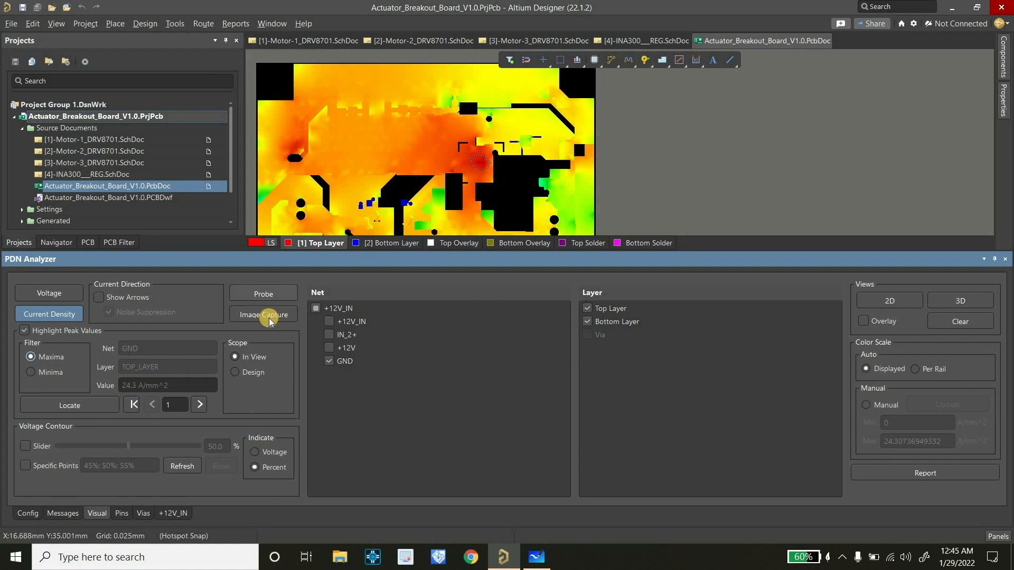
pyautogui.keyDown('ctrl'); pyautogui.scroll(-2, 474, 165); pyautogui.keyUp('ctrl')
pyautogui.keyDown('ctrl'); pyautogui.scroll(2, 474, 163); pyautogui.keyUp('ctrl')
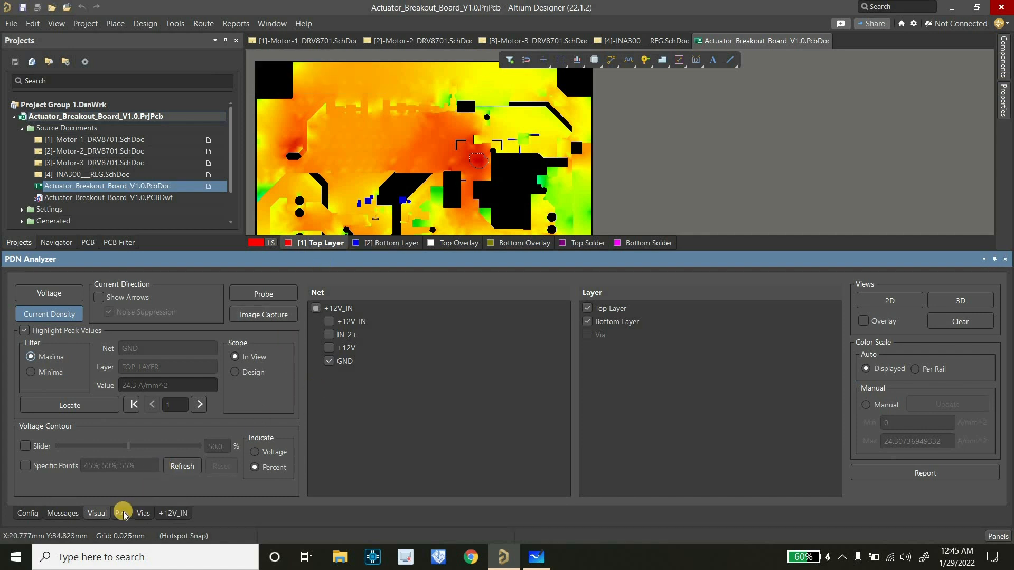
# Review the pin results, the via results and the +12V_IN network results, and return to the visual results
pyautogui.click(122, 513)
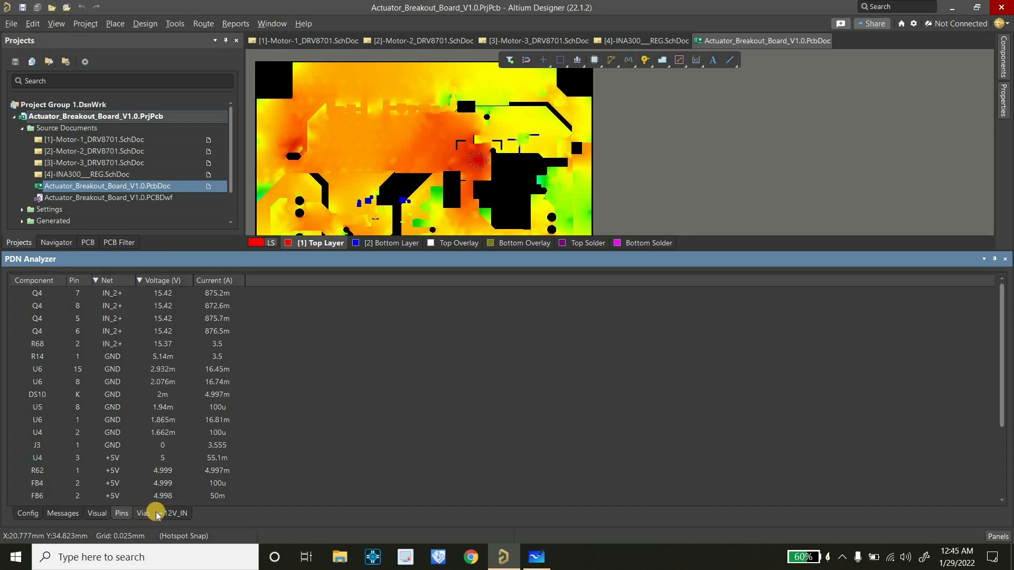
pyautogui.click(143, 513)
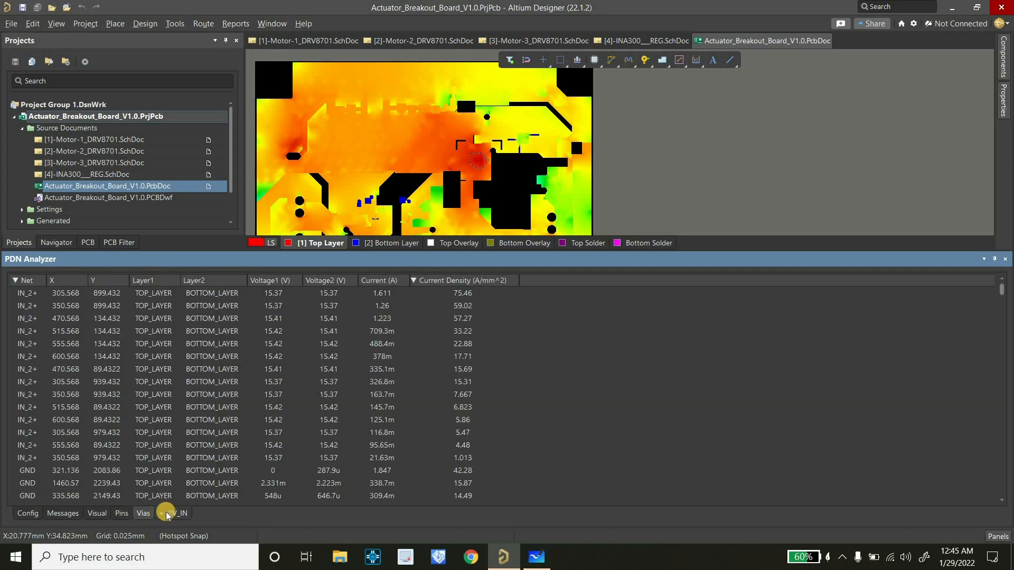
pyautogui.click(166, 513)
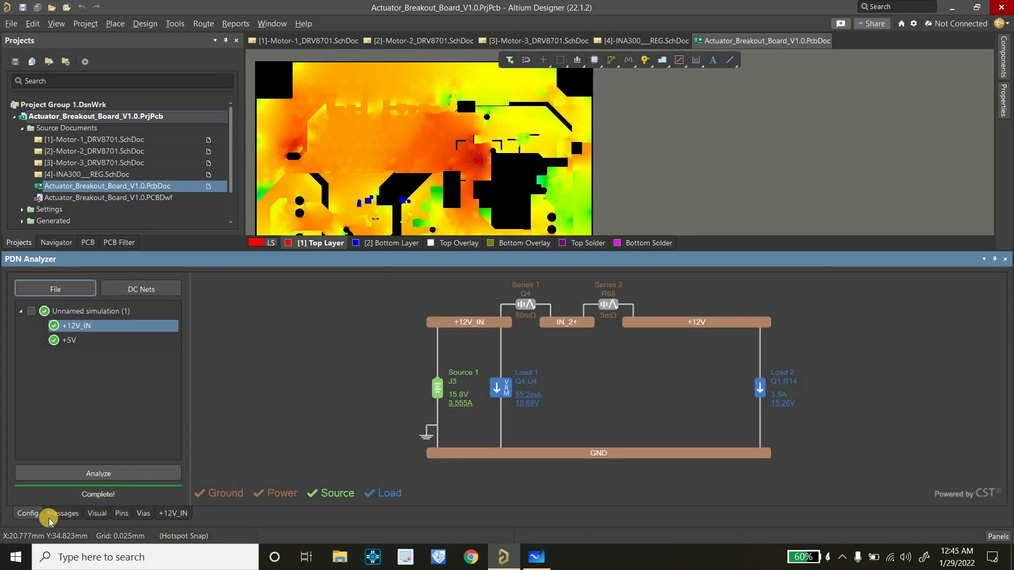
pyautogui.click(91, 513)
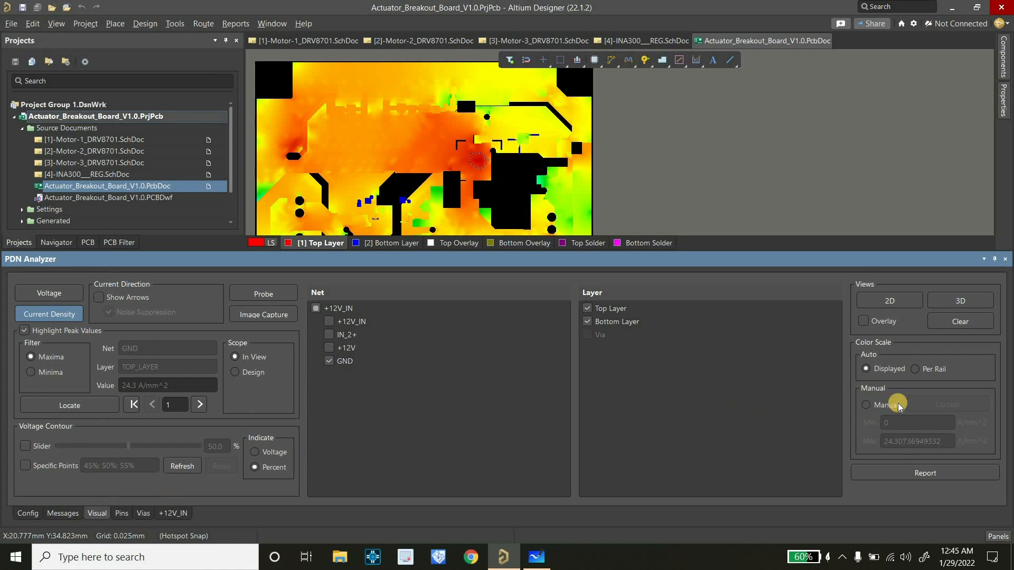
# Generate the HTML report with all result types for the +12V_IN and +5V networks and open Report.html in a maximized window
pyautogui.click(925, 474)
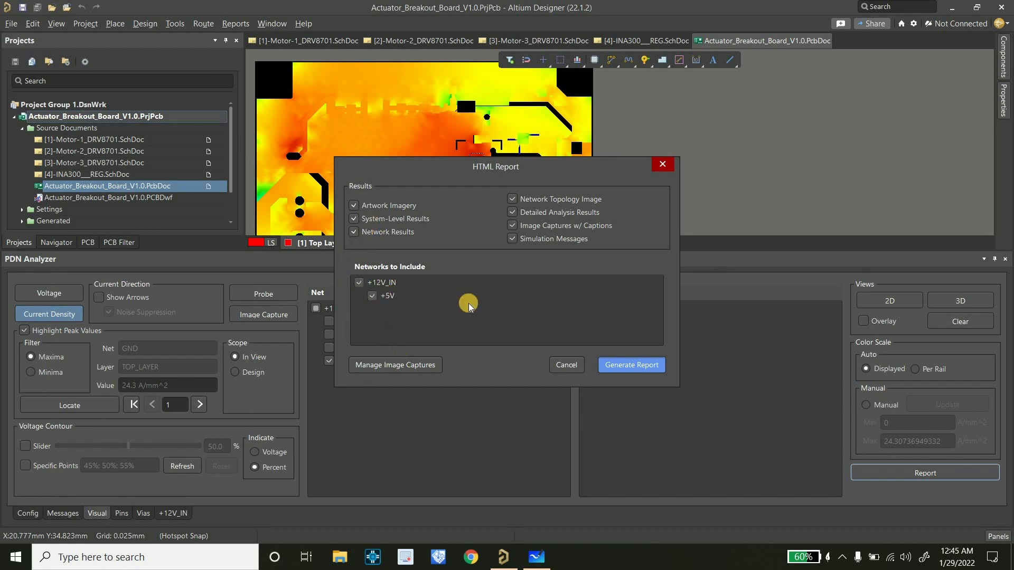
pyautogui.click(627, 365)
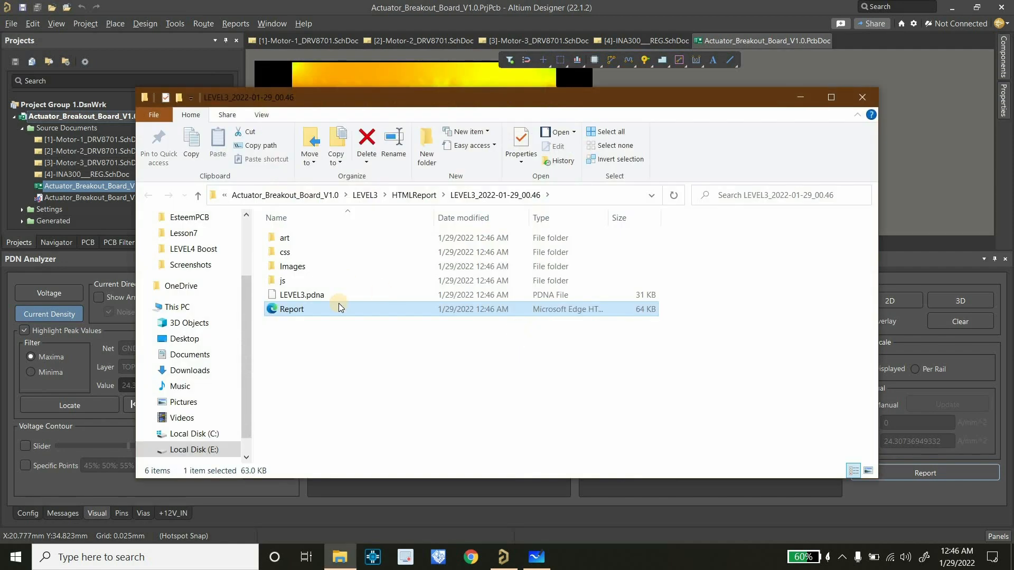
pyautogui.doubleClick(336, 309)
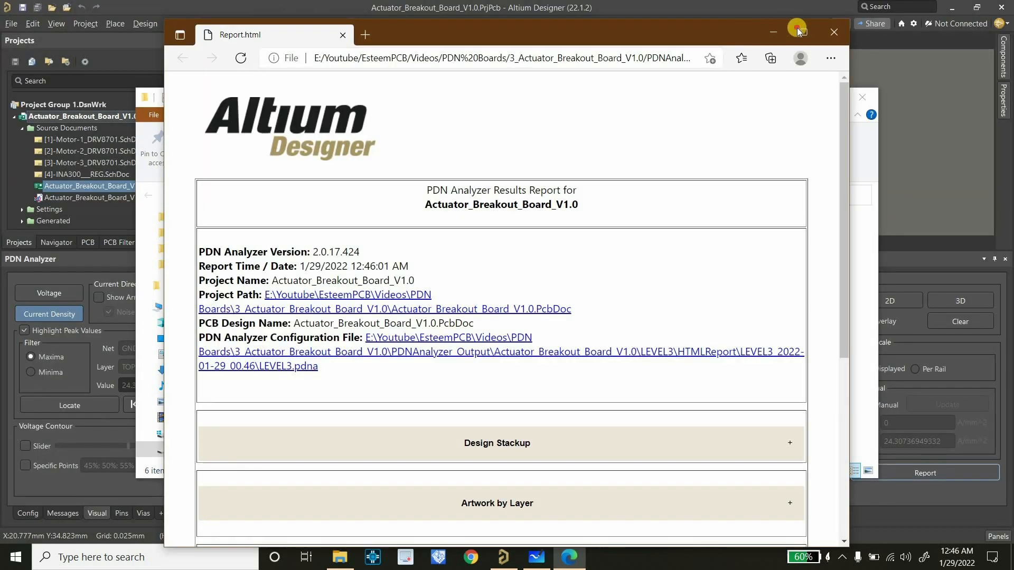
pyautogui.click(804, 32)
# Expand and review the report's Design Stackup, Artwork by Layer, PDN Analyzer Global Settings and System-Level Power Network Results sections
pyautogui.scroll(-5, 543, 214)
pyautogui.click(515, 138)
pyautogui.click(511, 355)
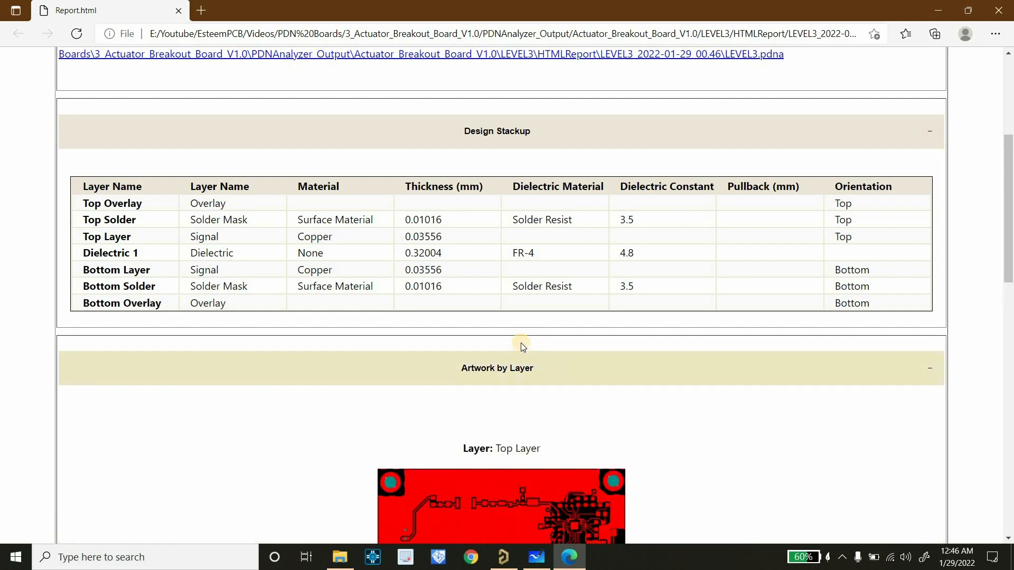
pyautogui.scroll(-15, 519, 334)
pyautogui.click(506, 267)
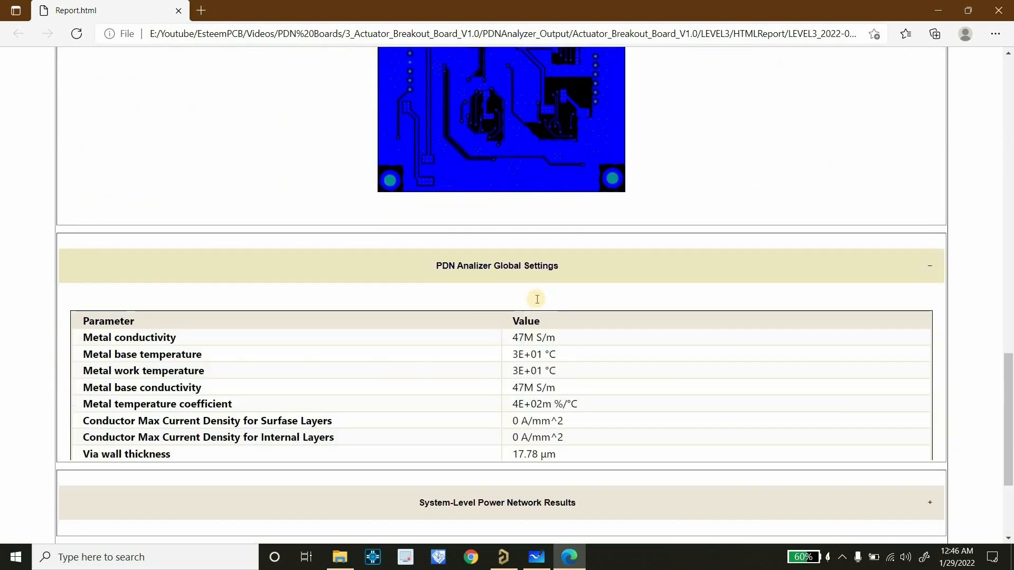
pyautogui.scroll(-4, 531, 324)
pyautogui.click(538, 326)
pyautogui.scroll(-10, 542, 370)
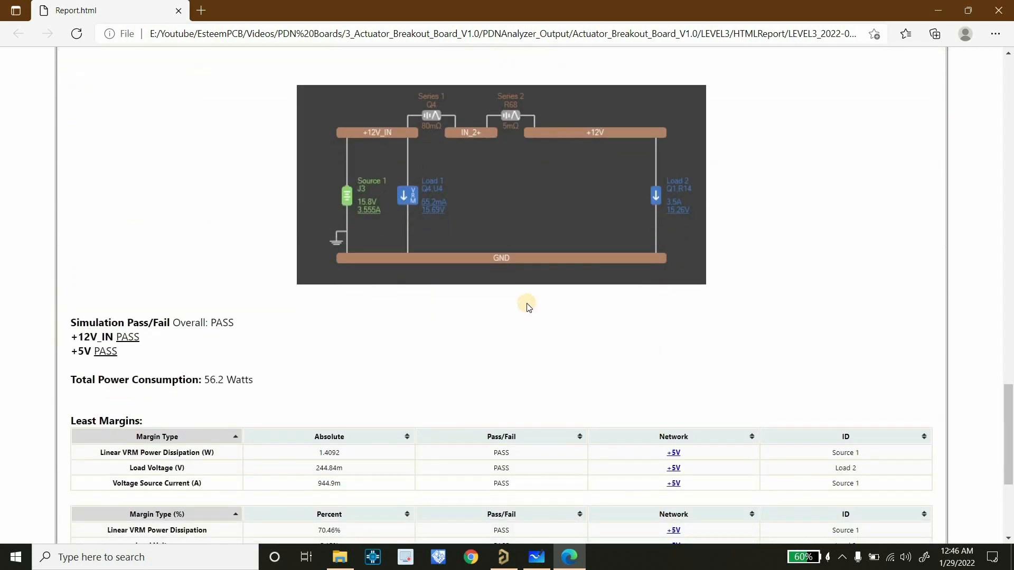
# Expand the report's +12V_IN network details and review its margins and voltage source performance summary
pyautogui.click(543, 361)
pyautogui.scroll(-15, 546, 335)
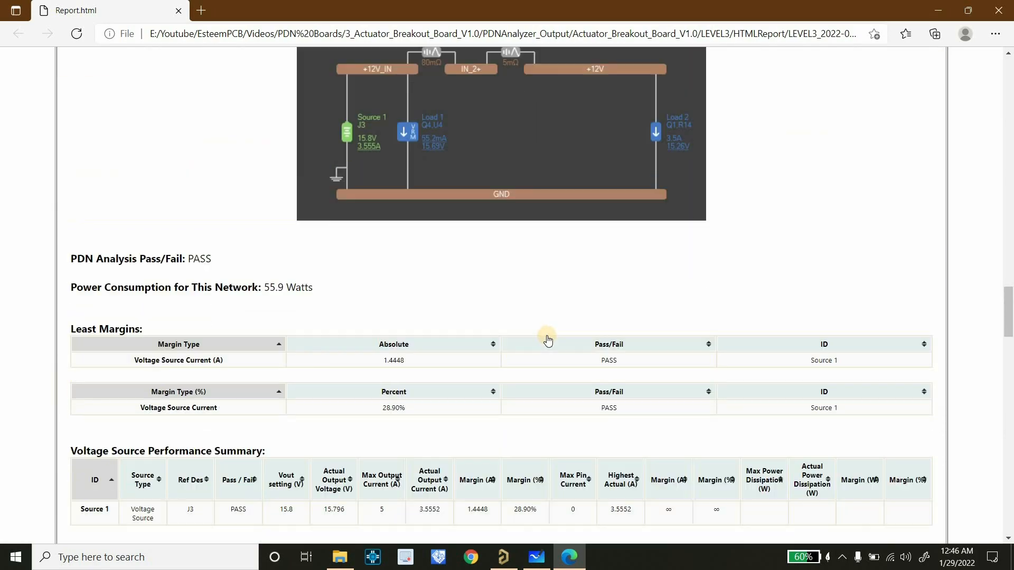
pyautogui.scroll(-8, 547, 332)
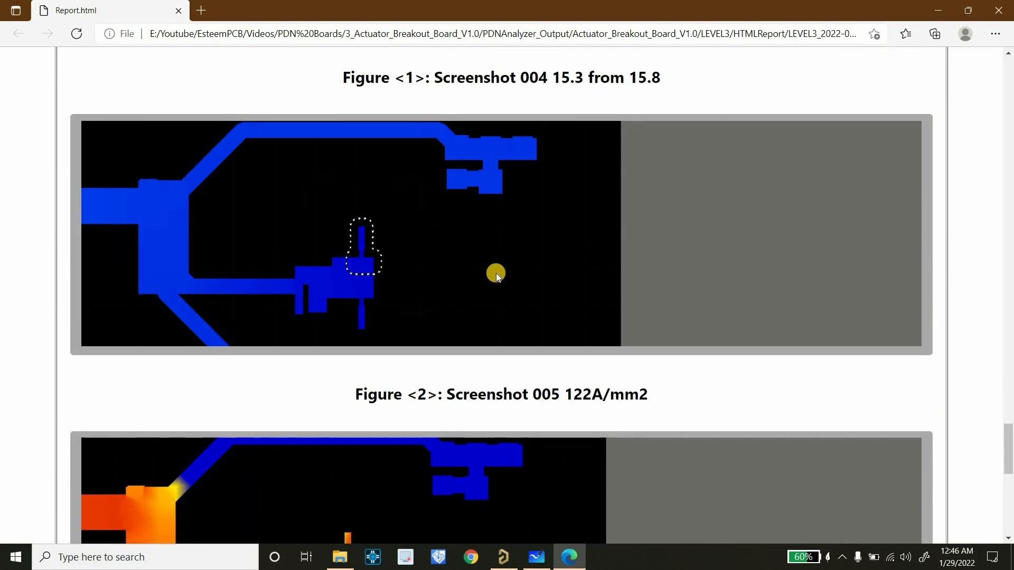
# Examine the captioned voltage and current density figures for Screenshots 004, 005 and 006 in the +12V_IN details
pyautogui.scroll(3, 370, 238)
pyautogui.scroll(-12, 333, 228)
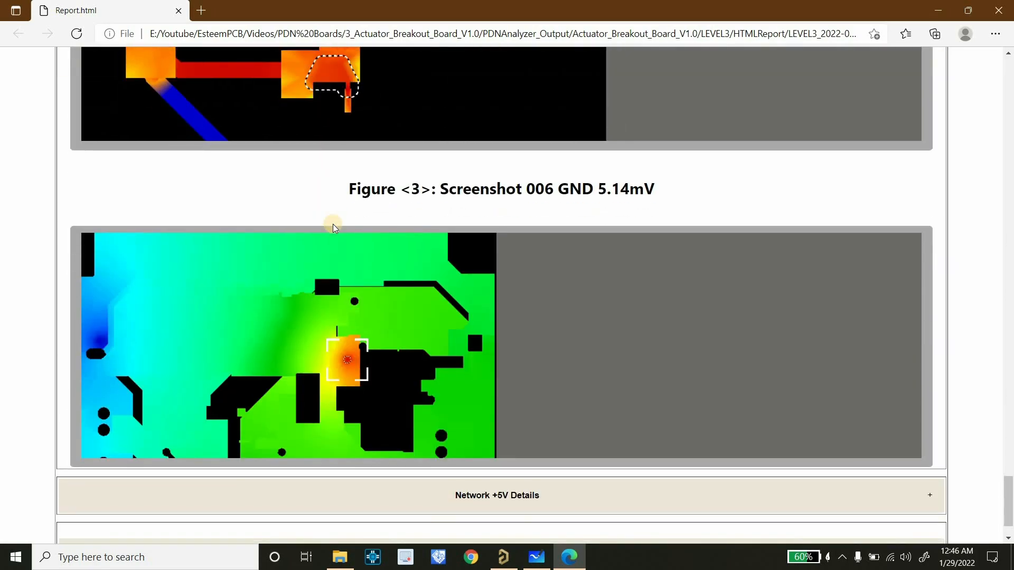
pyautogui.scroll(15, 333, 222)
pyautogui.scroll(-3, 346, 254)
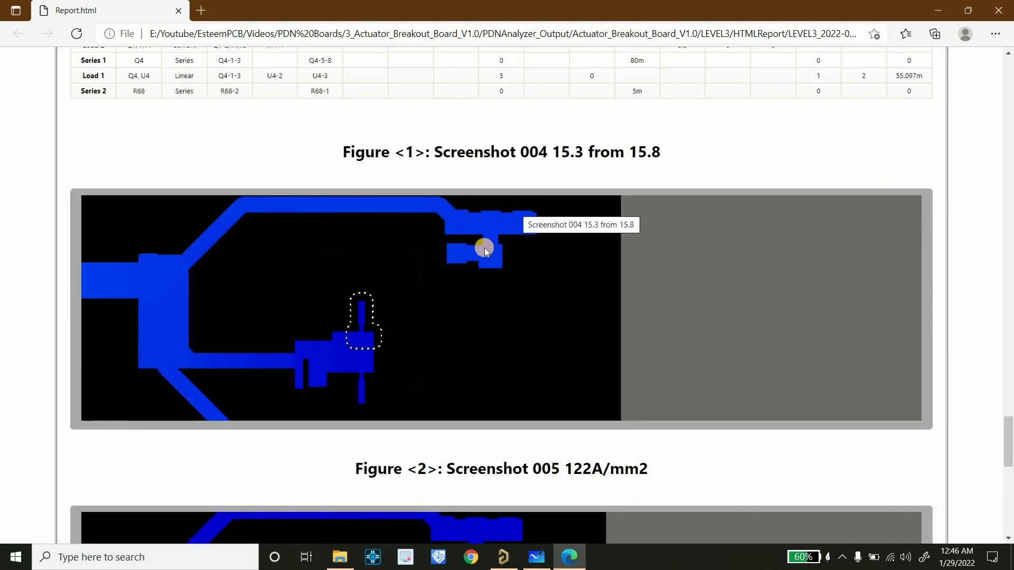
pyautogui.scroll(-6, 486, 247)
pyautogui.scroll(7, 499, 245)
pyautogui.scroll(-7, 504, 245)
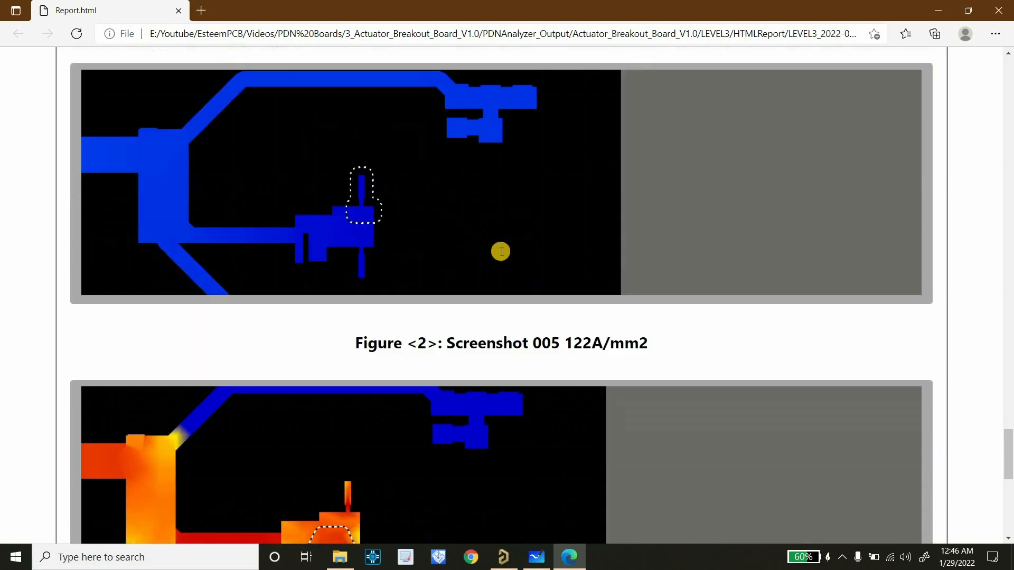
pyautogui.scroll(-1, 441, 312)
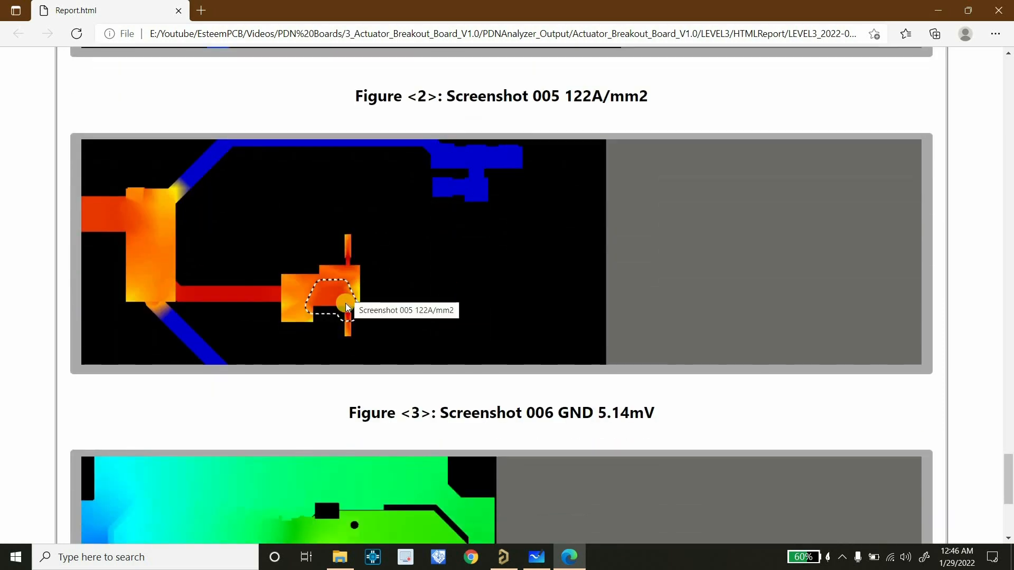
pyautogui.scroll(-3, 336, 262)
pyautogui.scroll(4, 333, 264)
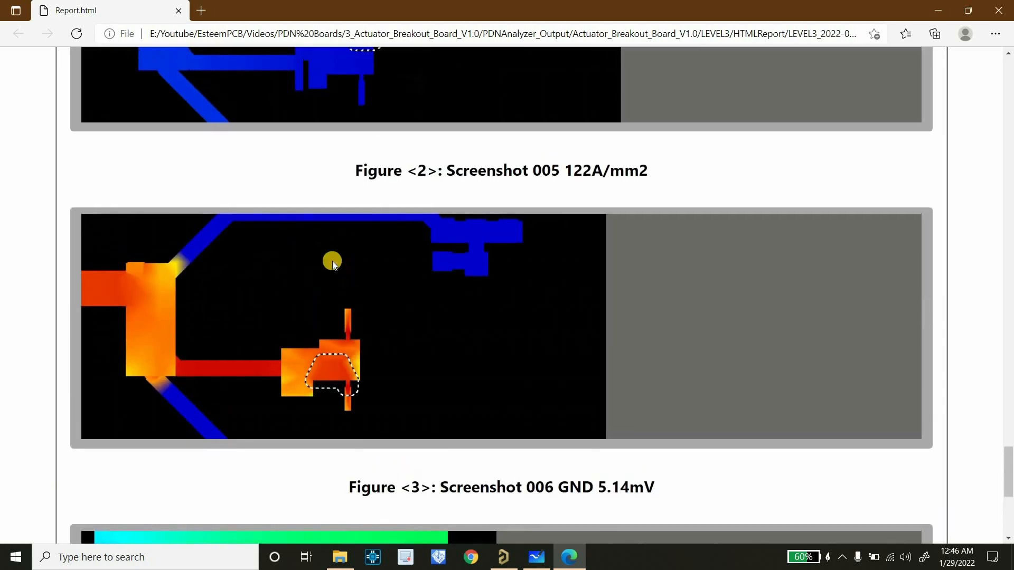
pyautogui.scroll(-6, 333, 263)
pyautogui.scroll(-1, 335, 263)
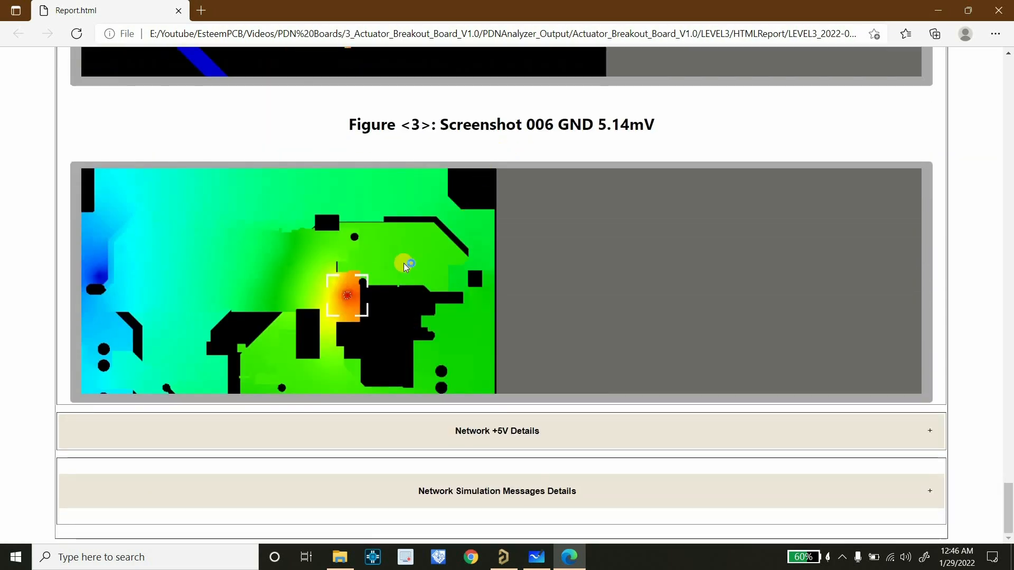
# Expand the Network +5V Details section, review its result tables and captioned figures, and return to the report's project information
pyautogui.click(458, 426)
pyautogui.scroll(-8, 505, 356)
pyautogui.scroll(-15, 503, 353)
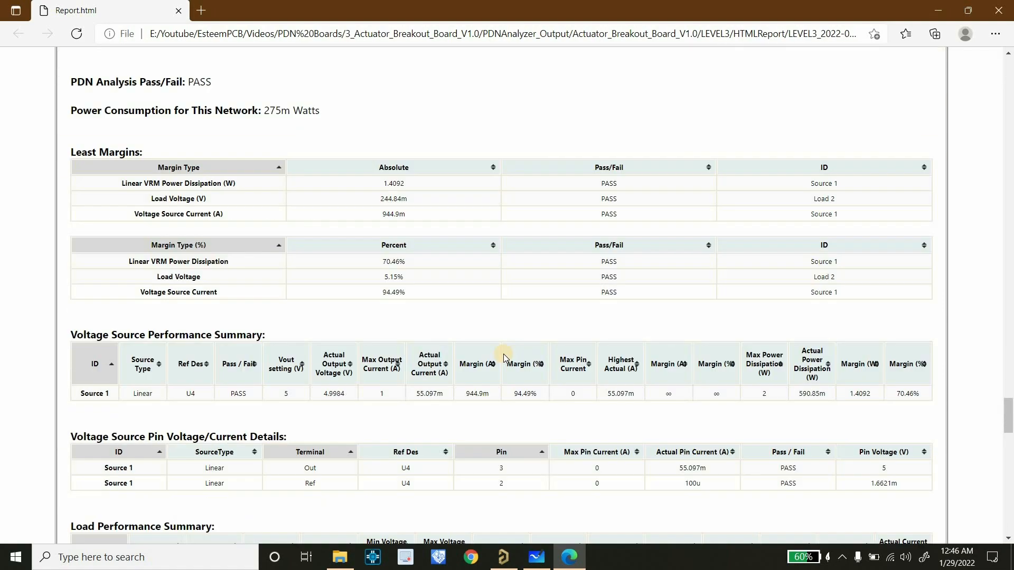
pyautogui.scroll(-10, 489, 321)
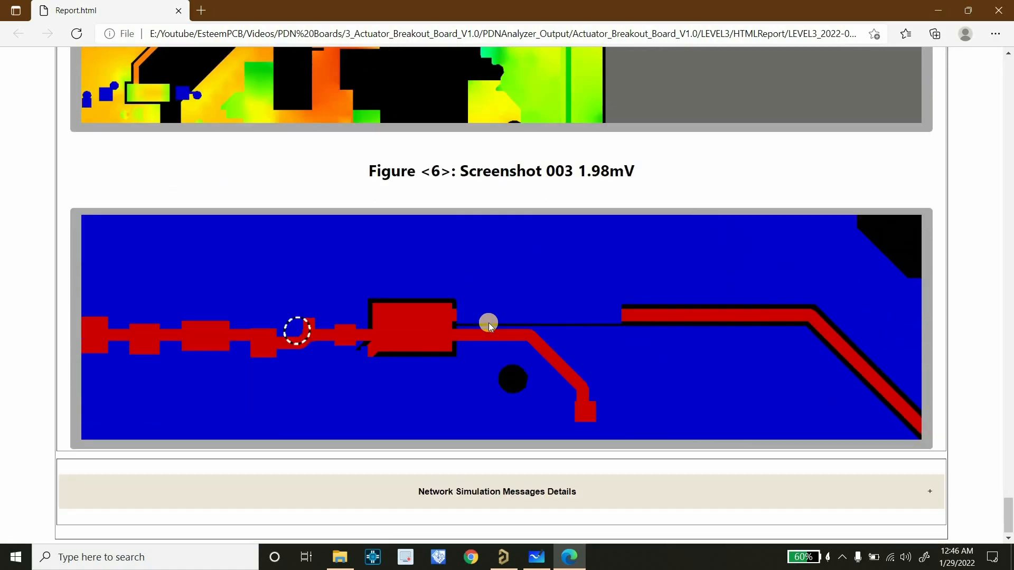
pyautogui.scroll(20, 488, 324)
pyautogui.scroll(20, 488, 327)
pyautogui.scroll(20, 487, 322)
pyautogui.scroll(20, 484, 318)
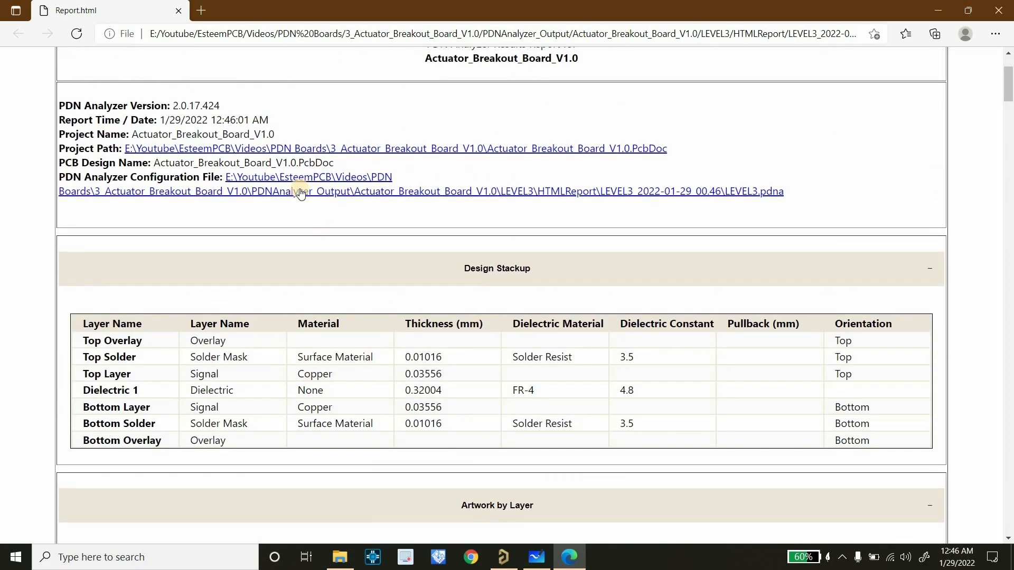